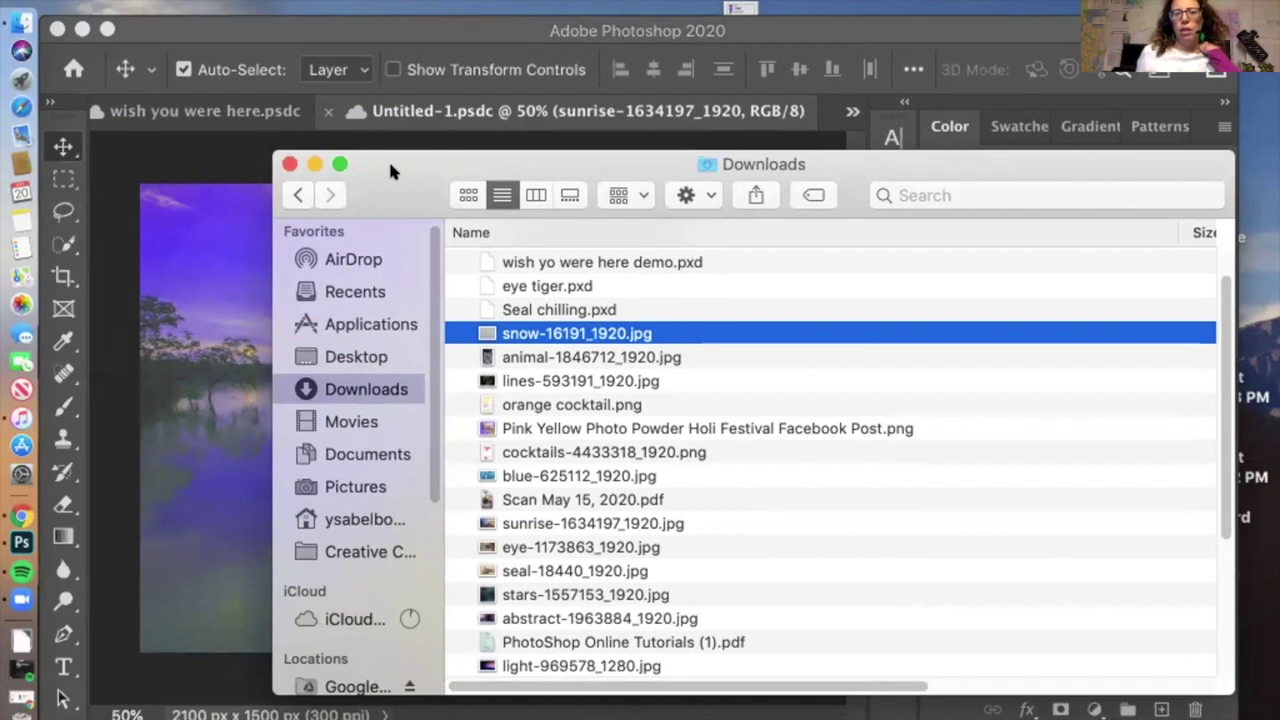
Place lines-593191_1920.jpg from the Downloads folder into the Untitled-1 seal-and-dock composition
left_click_drag(393, 170, 243, 319)
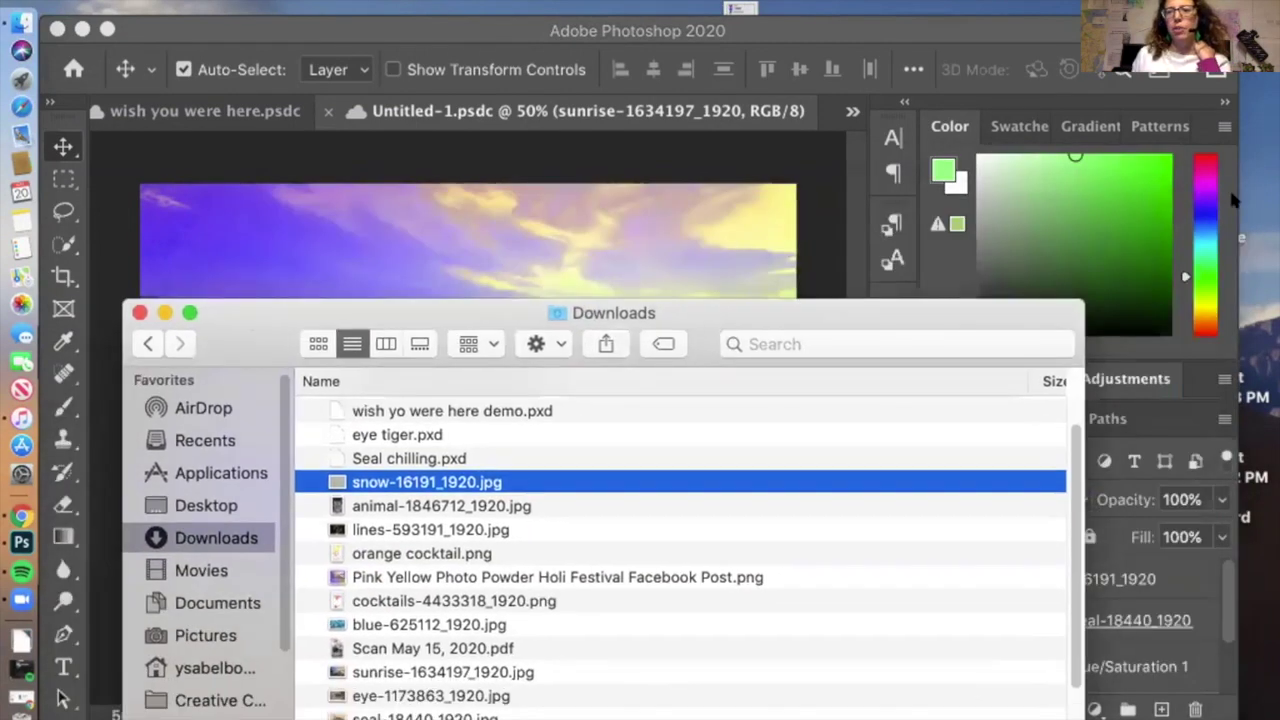
left_click_drag(893, 313, 1021, 171)
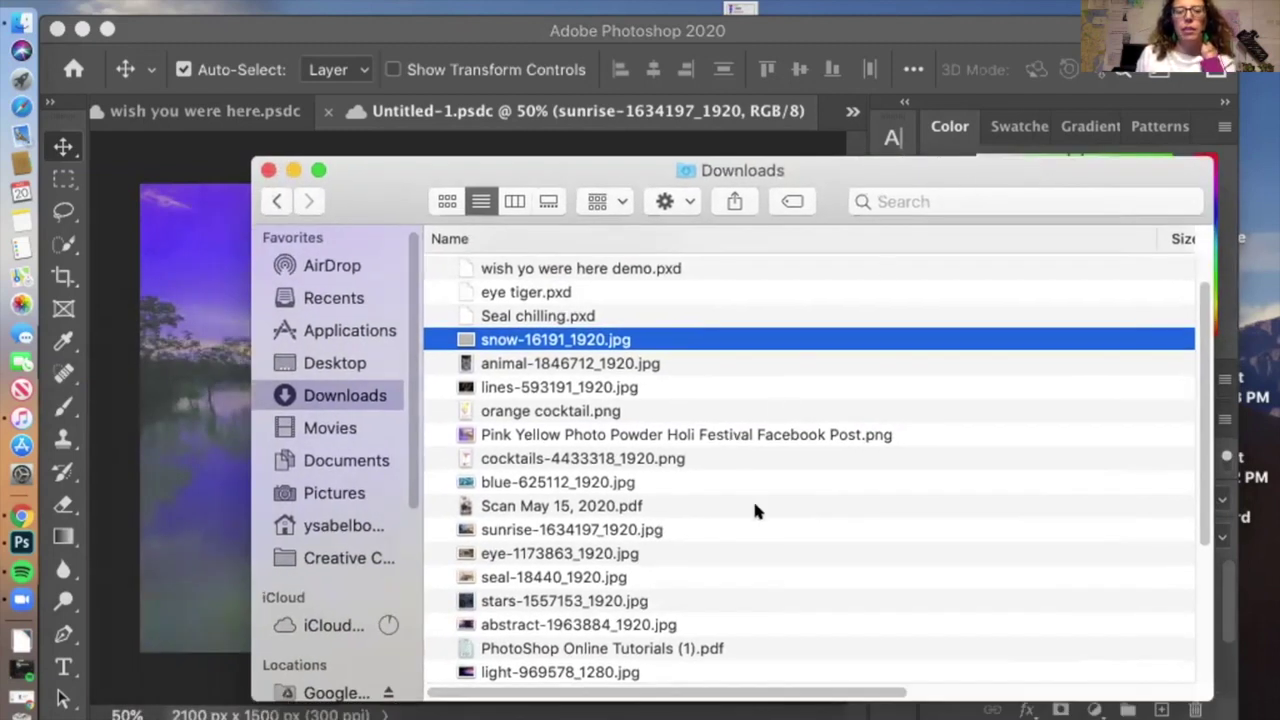
scroll(755, 511, "up", 2)
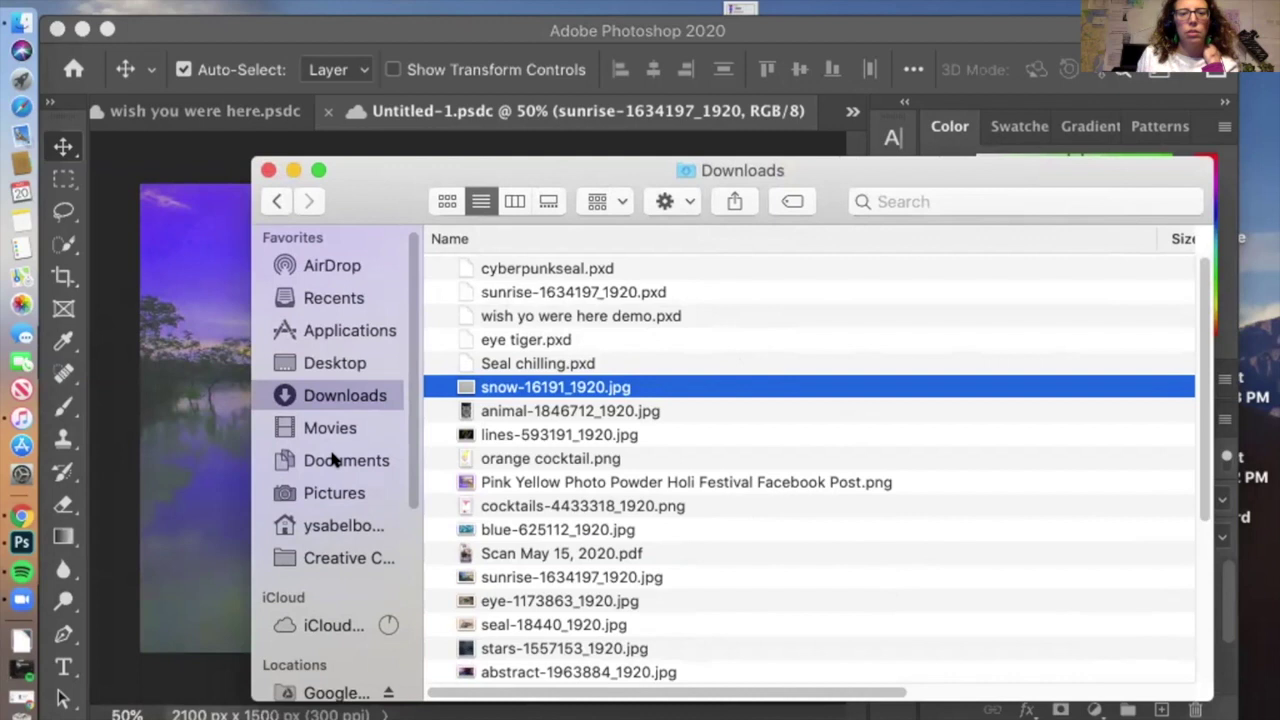
left_click(555, 318)
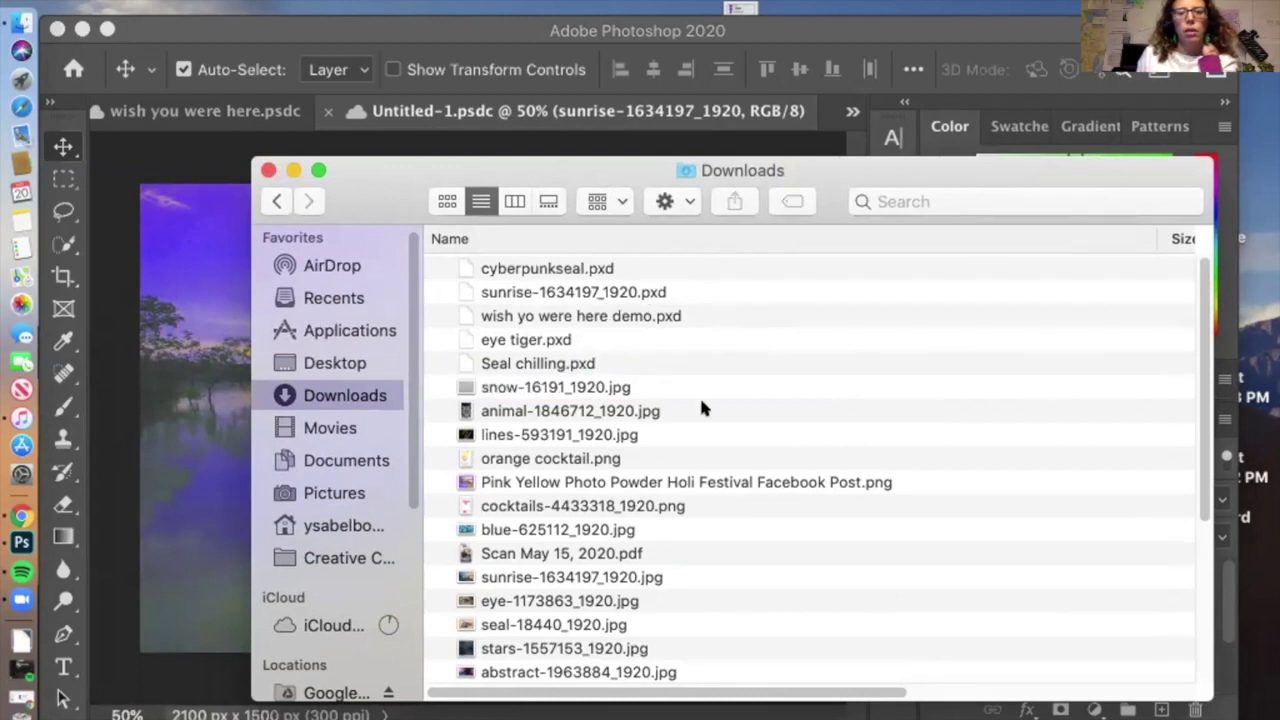
scroll(699, 395, "down", 2)
scroll(699, 395, "up", 1)
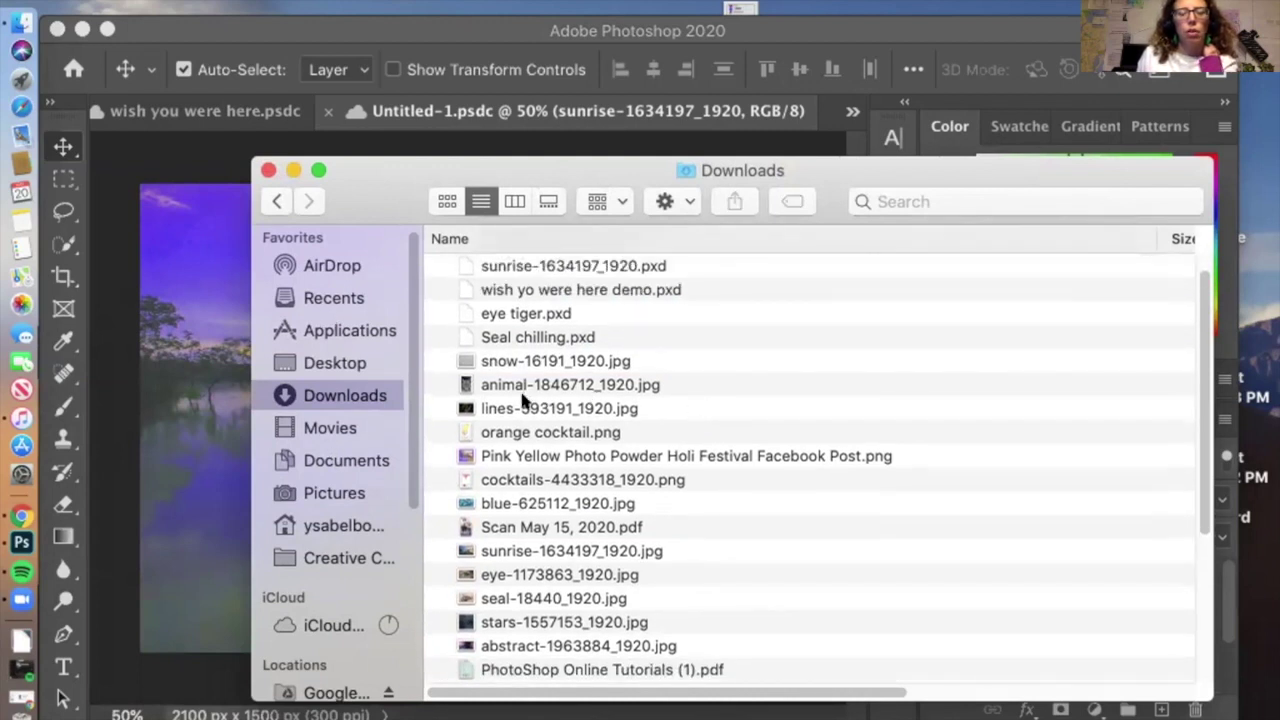
left_click(546, 404)
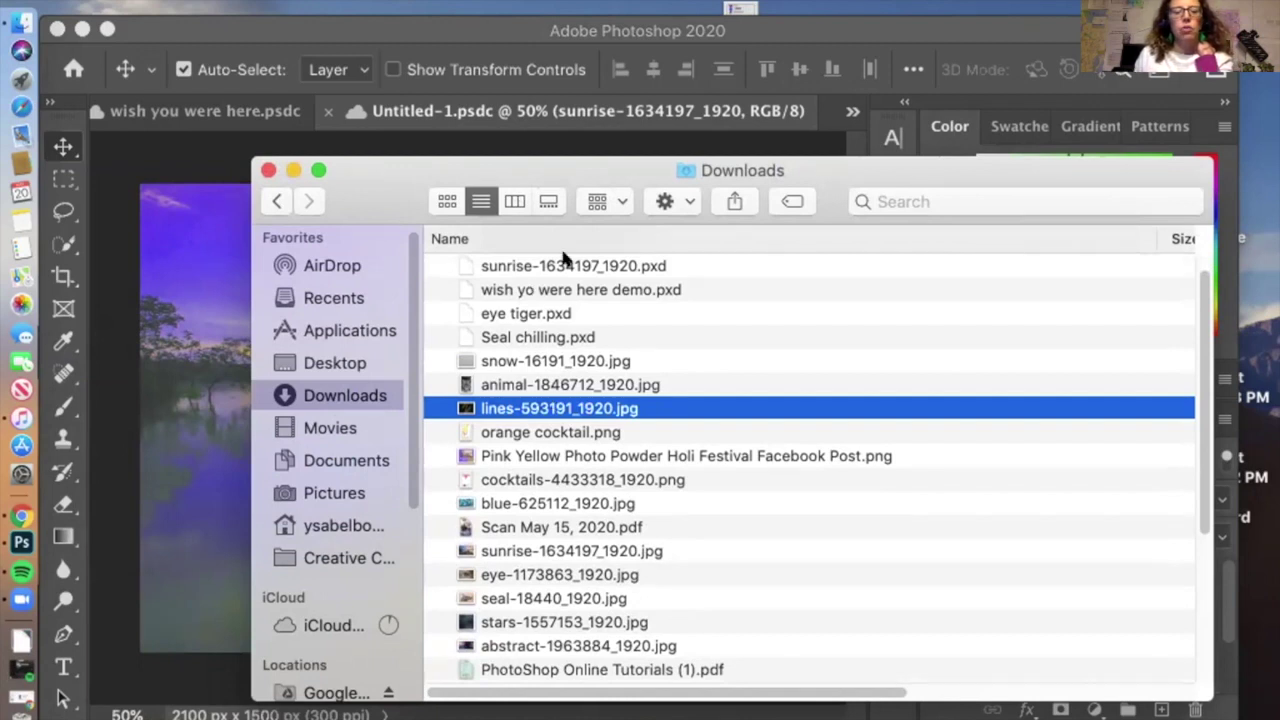
left_click_drag(583, 409, 205, 480)
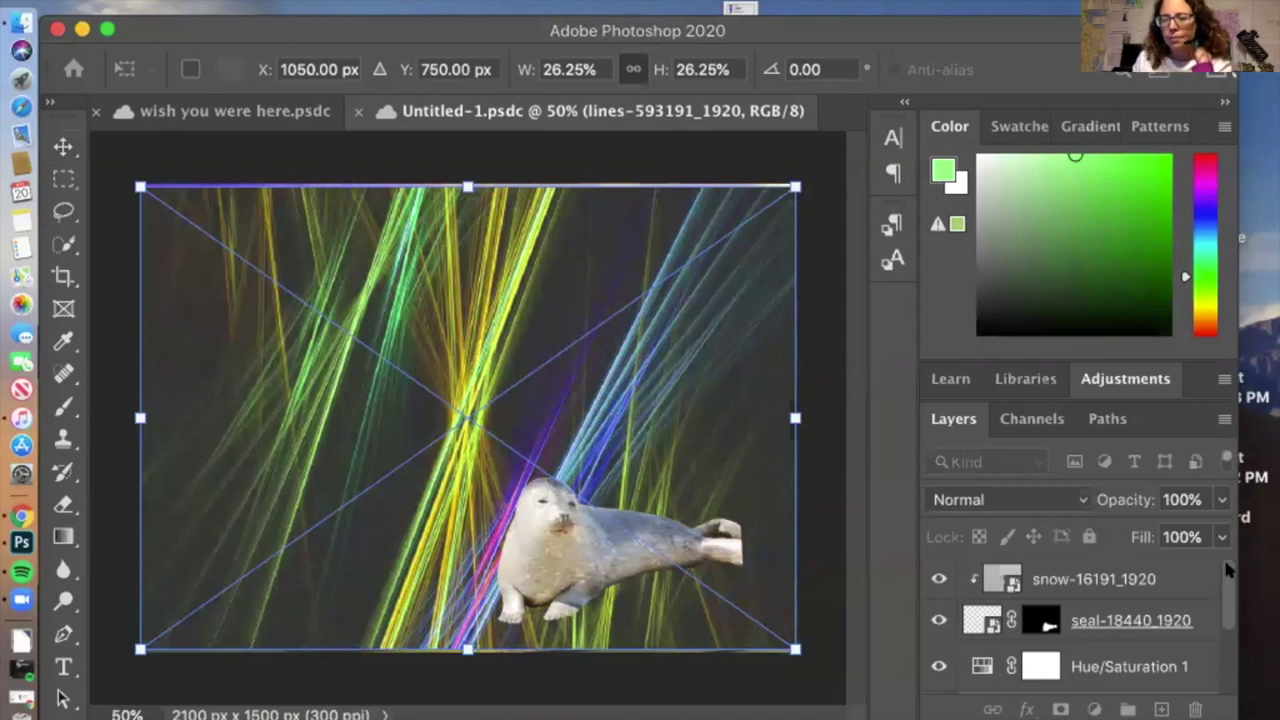
Move the lines-593191_1920 layer above the snow-16191_1920 layer so it tops the layer stack, and keep it selected
scroll(1226, 575, "down", 2)
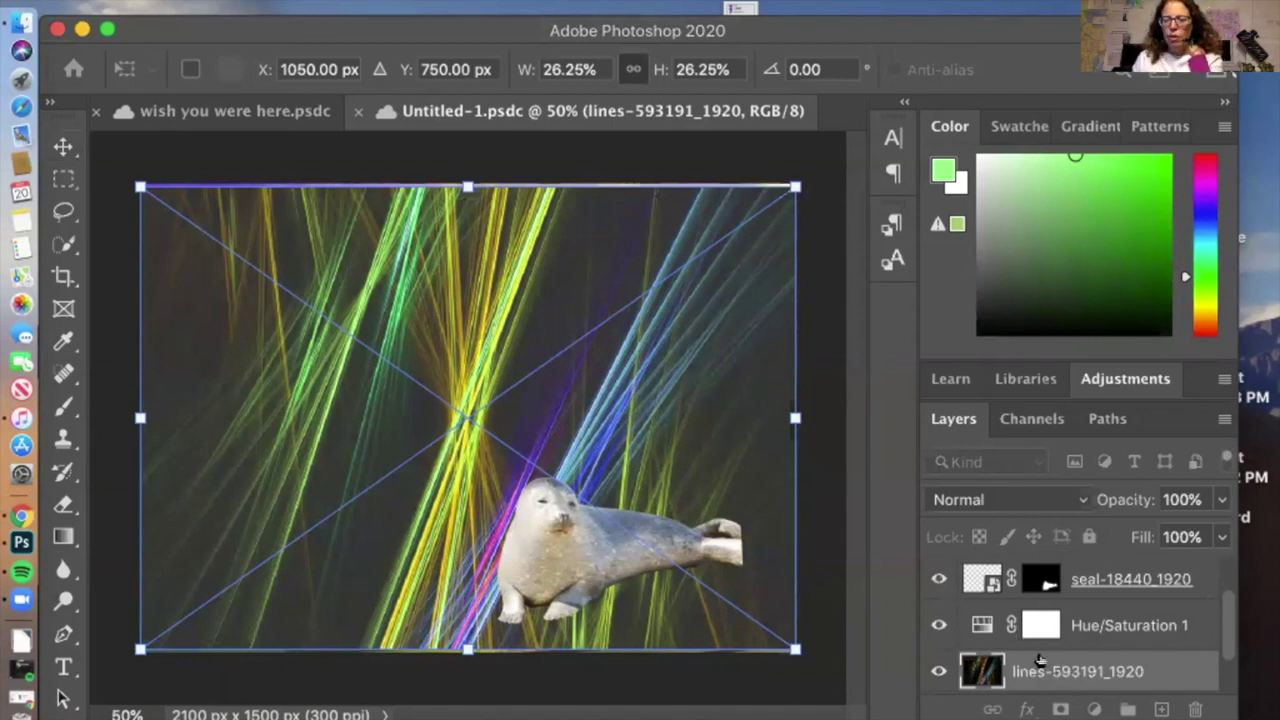
left_click_drag(1040, 671, 990, 555)
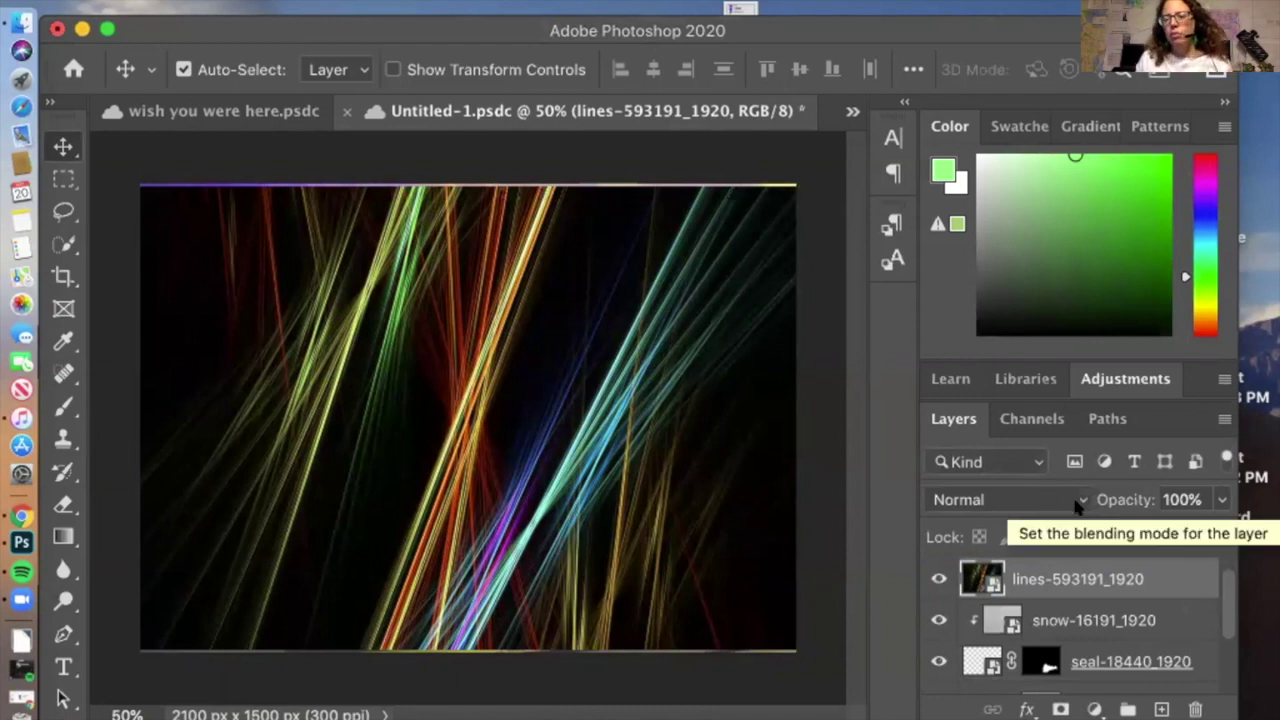
left_click(1174, 620)
left_click(1174, 575)
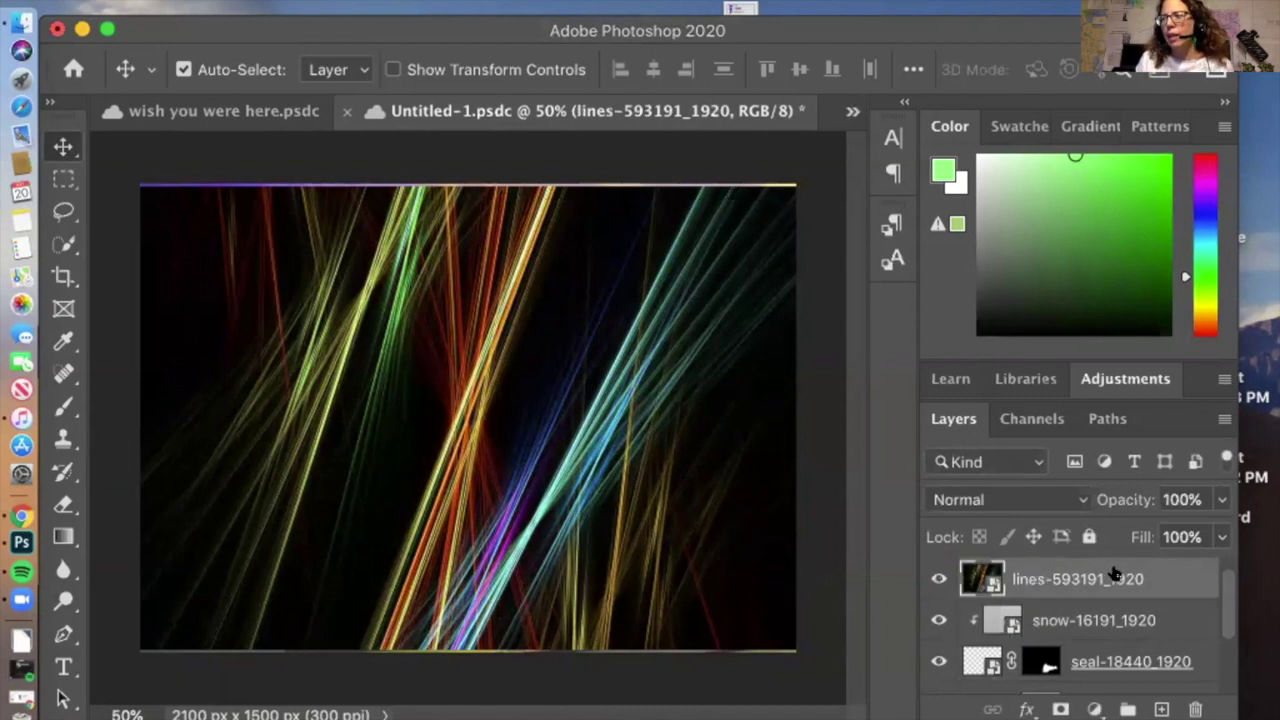
Set the blending mode of the lines-593191_1920 layer to Lighten
left_click(1078, 497)
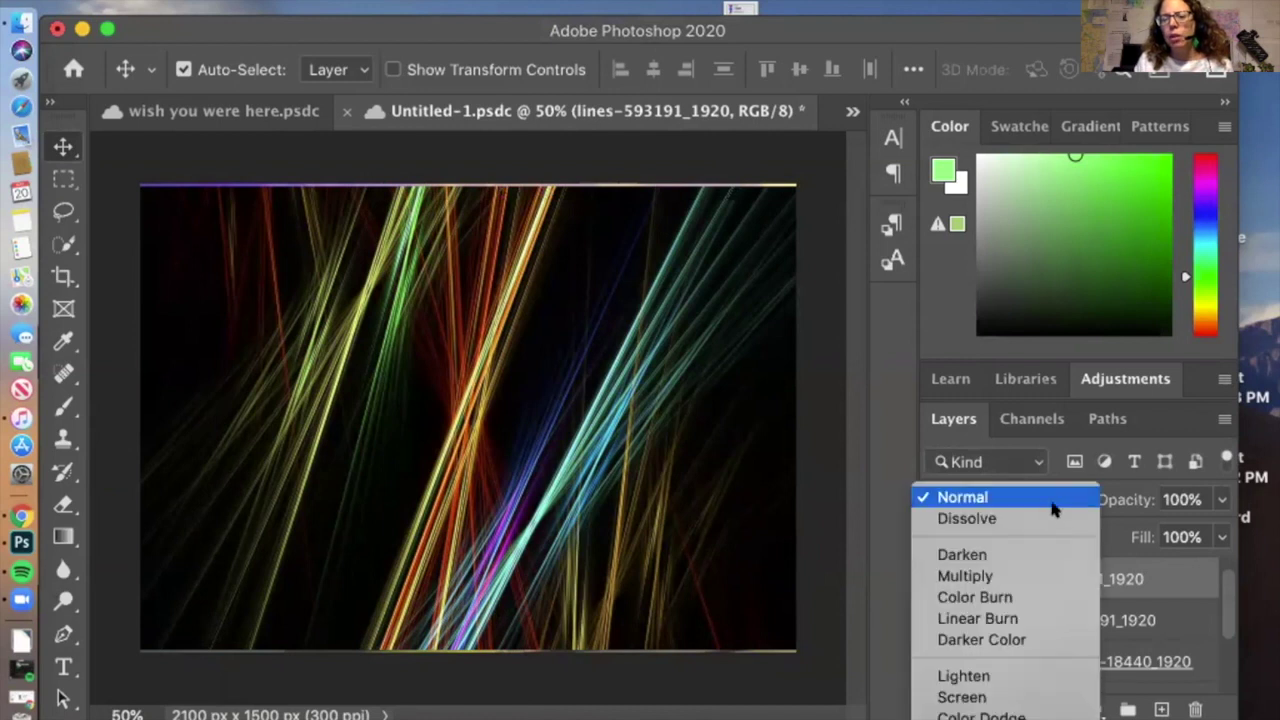
scroll(1021, 562, "down", 6)
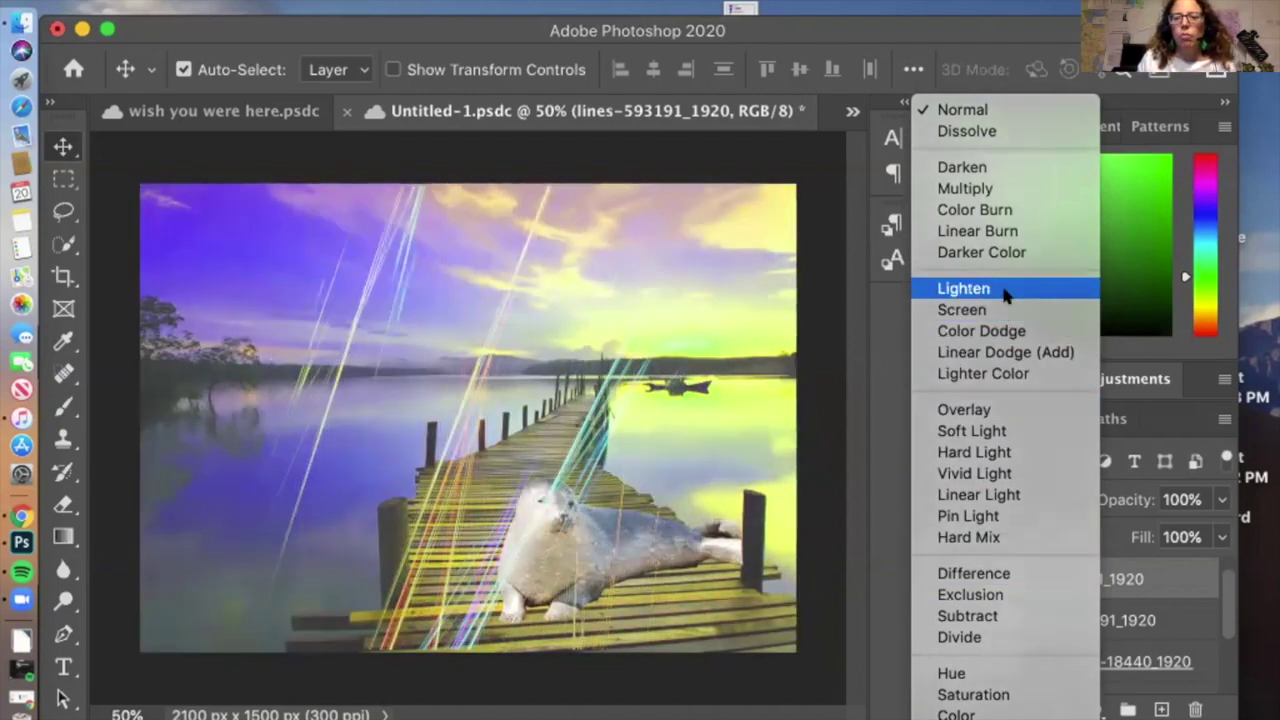
left_click(1005, 291)
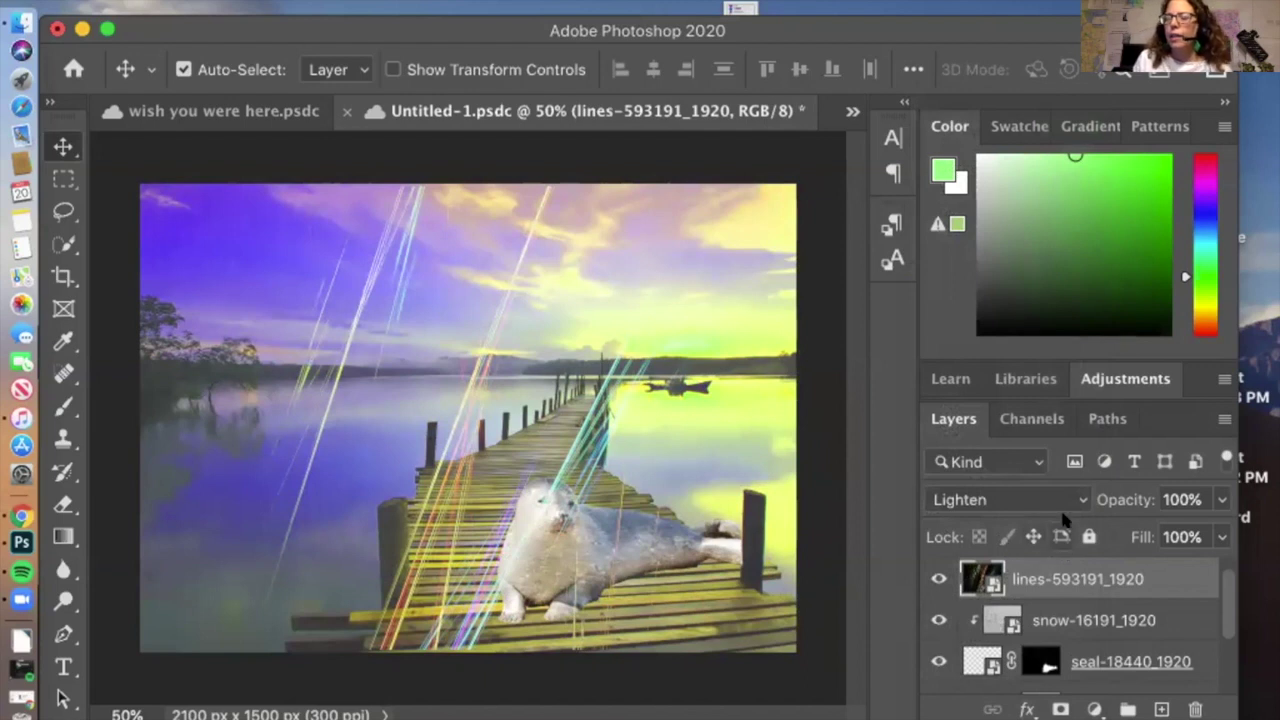
Reduce the opacity of the lines-593191_1920 layer to 83%
left_click(1210, 495)
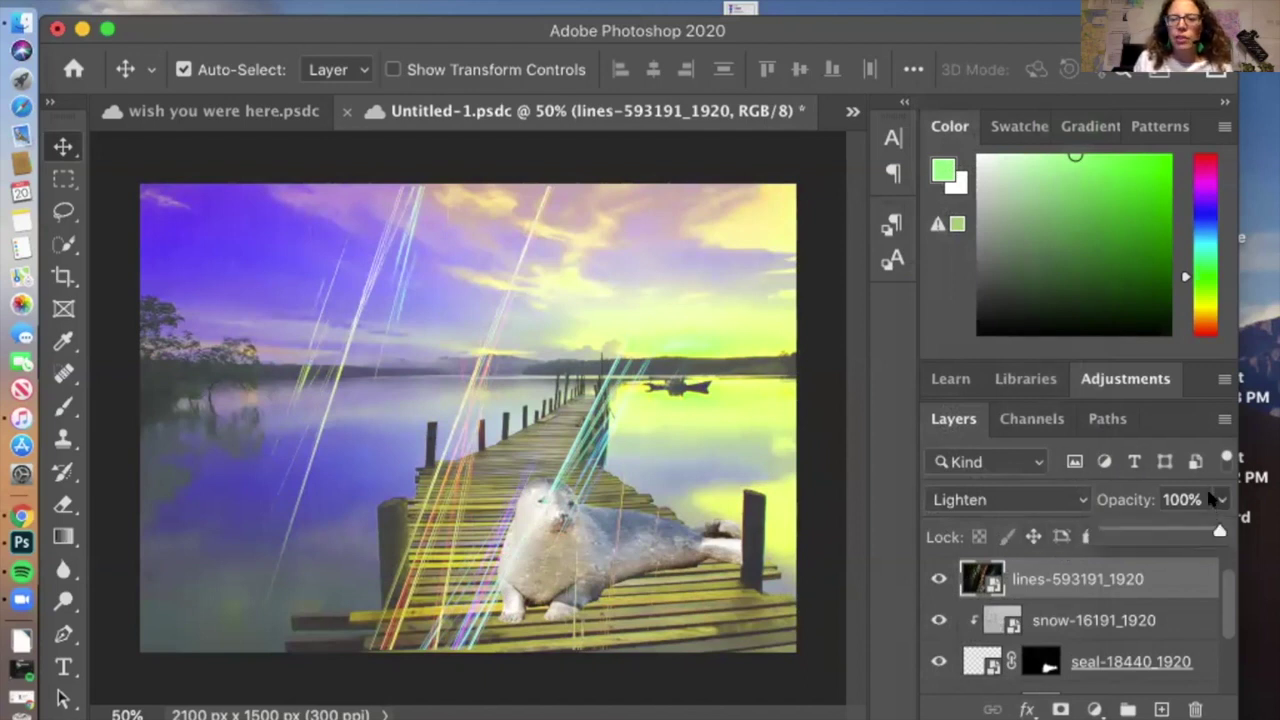
mouse_move(1219, 531)
left_mouse_down()
mouse_move(1165, 532)
mouse_move(1198, 531)
left_mouse_up()
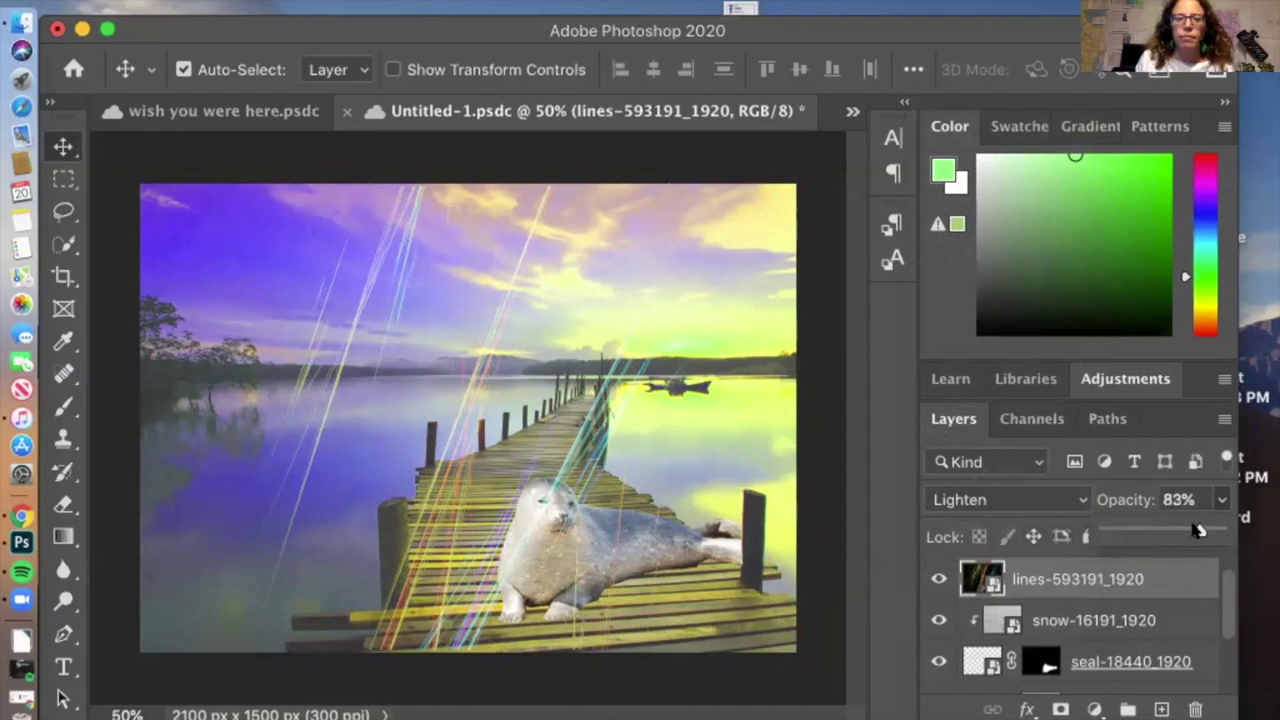
left_click(885, 557)
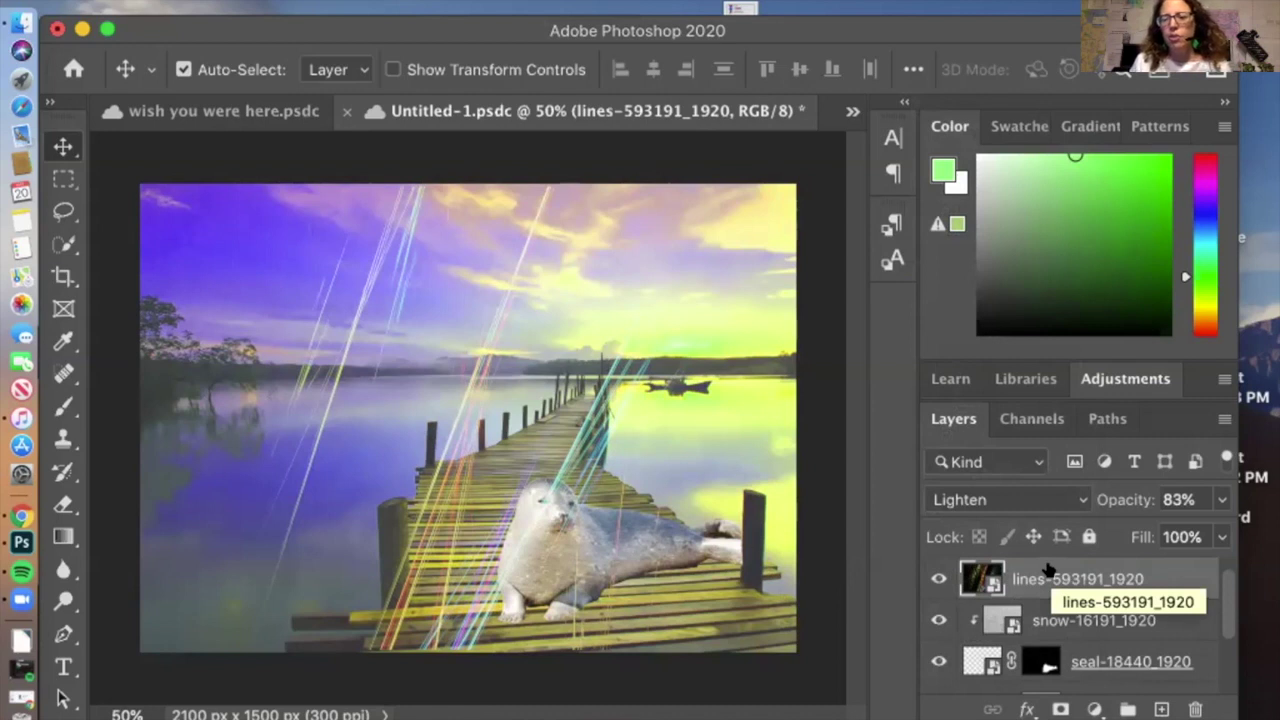
Add a Channel Mixer adjustment above the lines-593191_1920 layer and strongly reduce Red in its Red output channel
left_click(1113, 378)
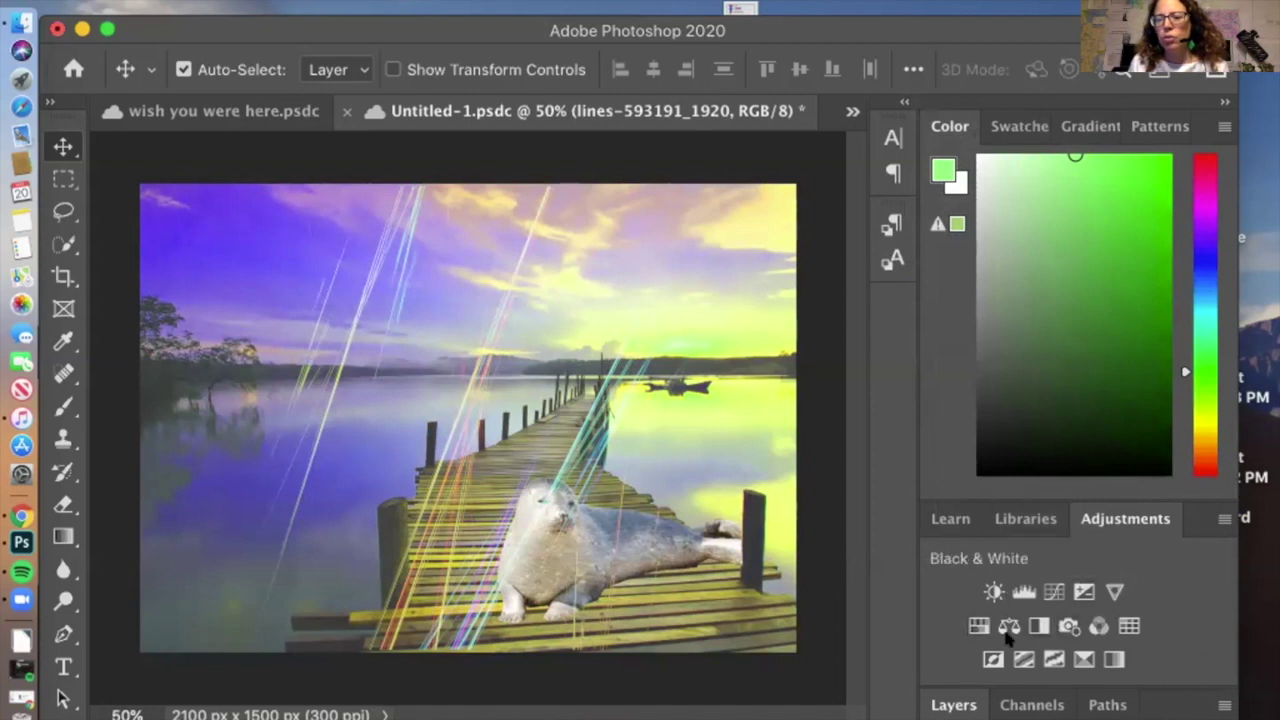
left_click(1098, 626)
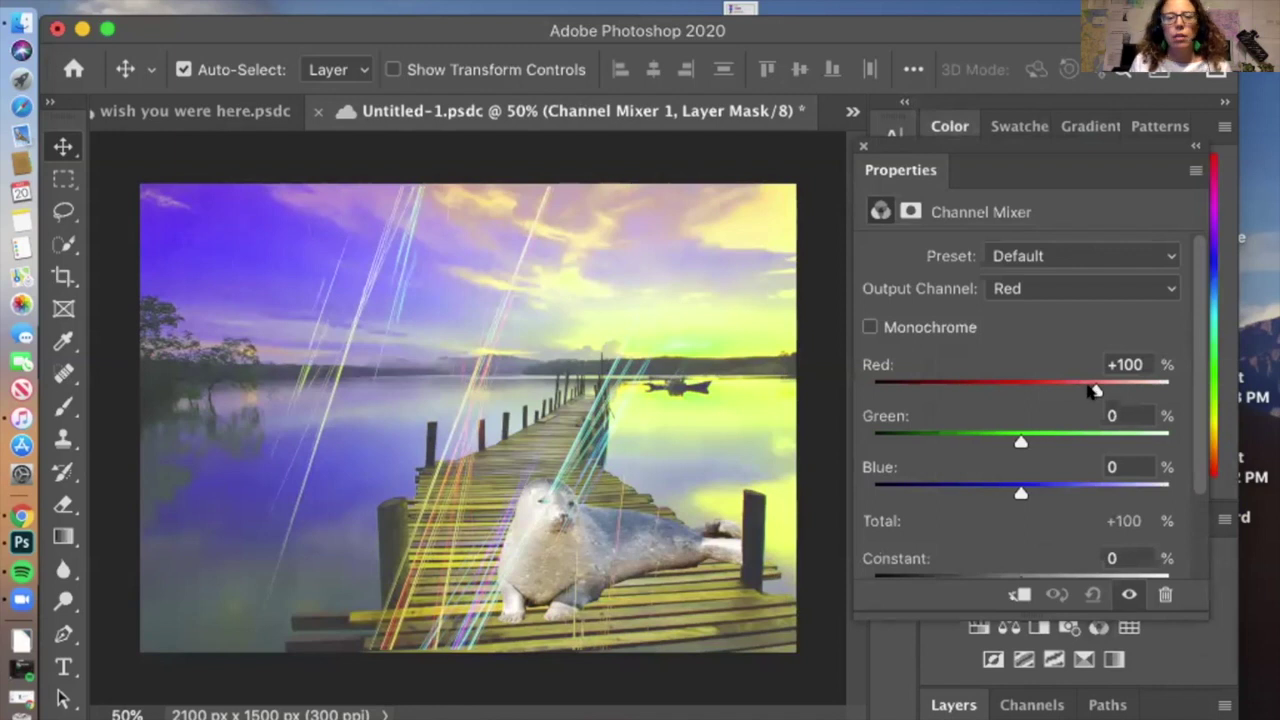
left_click_drag(1093, 391, 1025, 396)
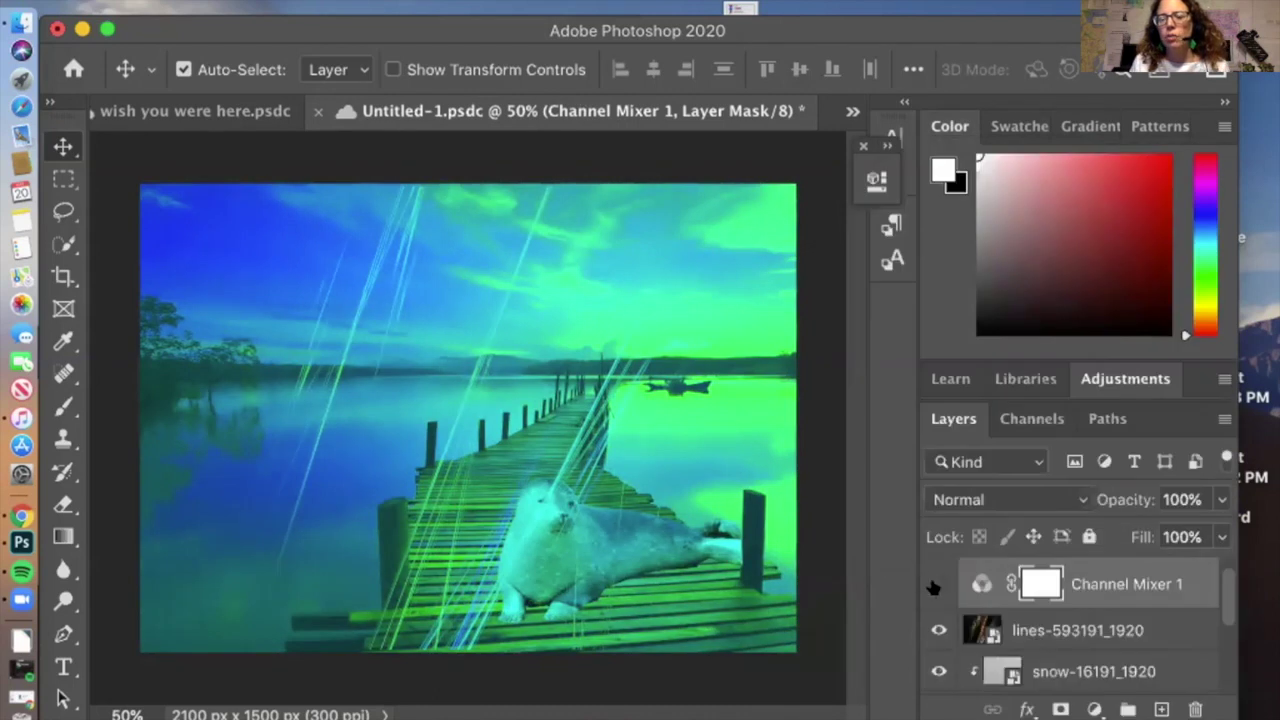
Hide the Channel Mixer 1 adjustment, add a second Channel Mixer adjustment layer, and open its preset choices
left_click(934, 585)
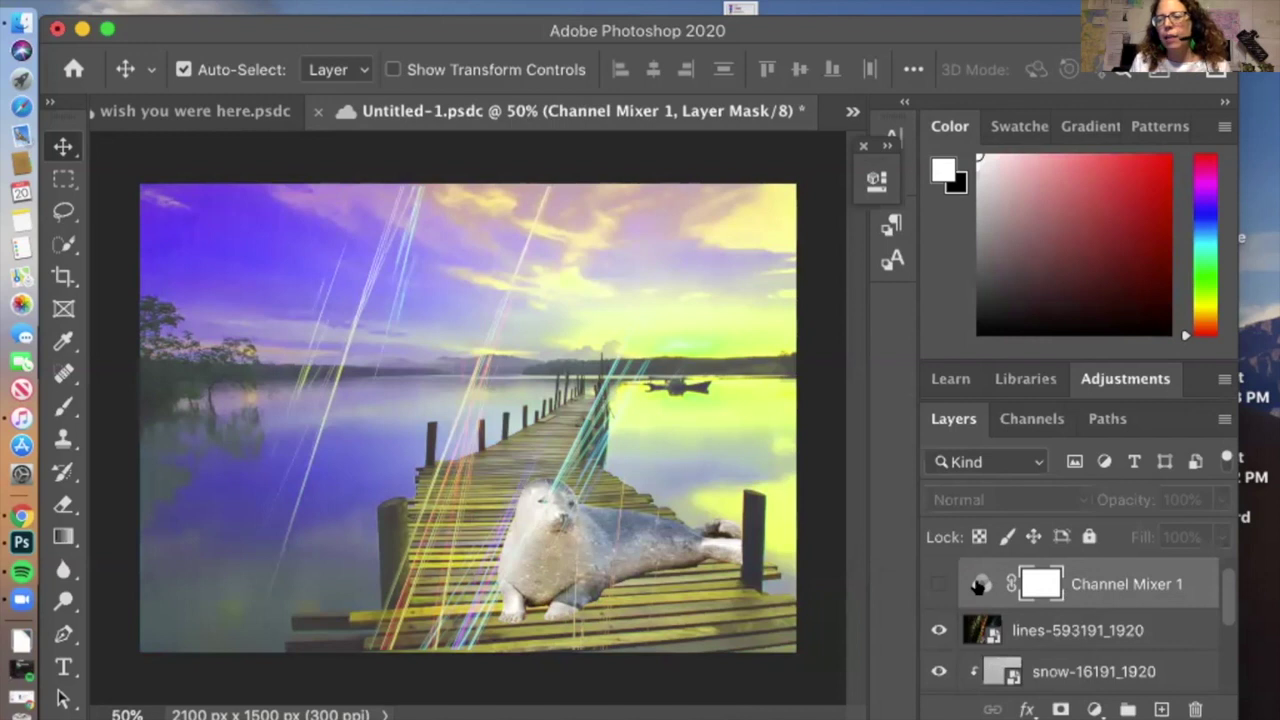
left_click(1100, 378)
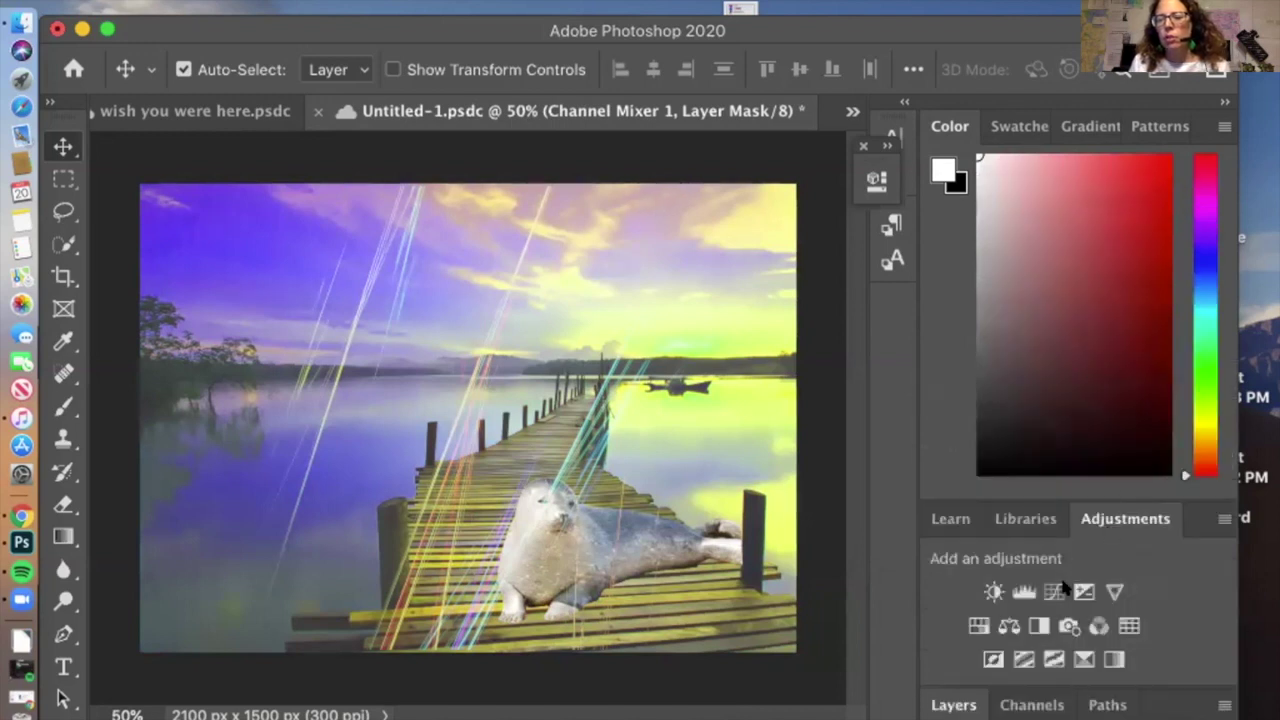
left_click(1099, 625)
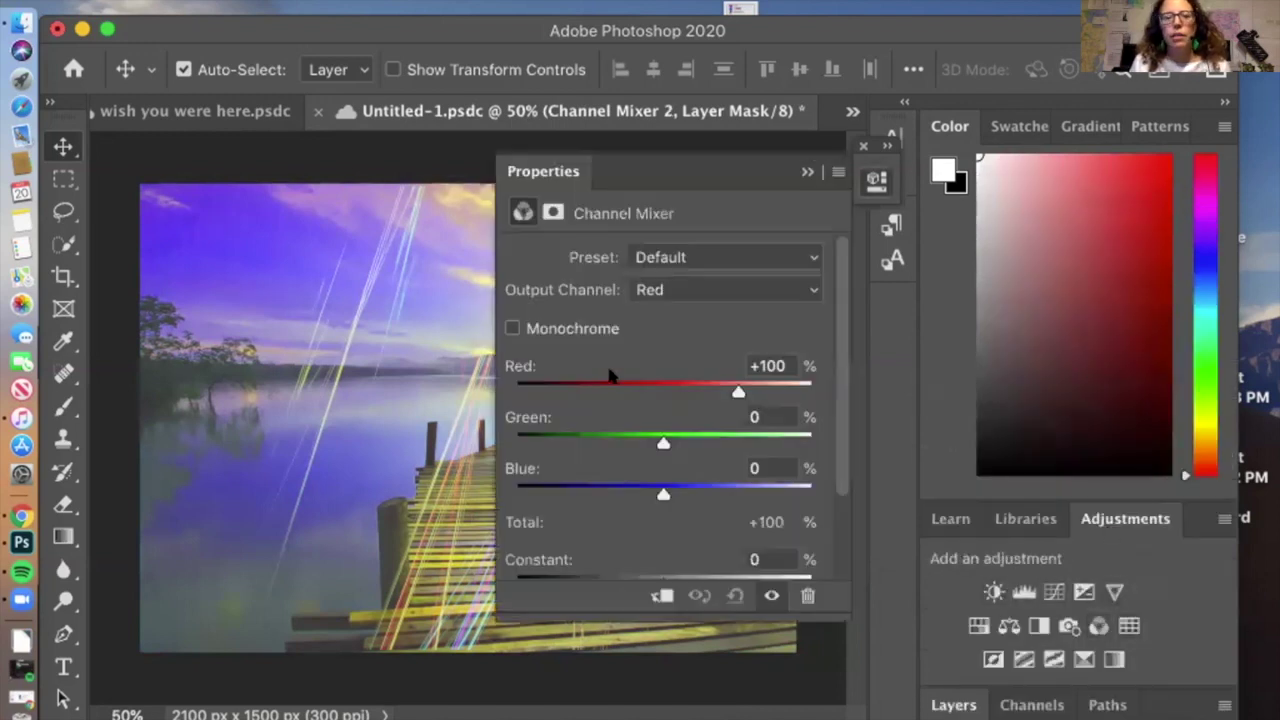
left_click(647, 259)
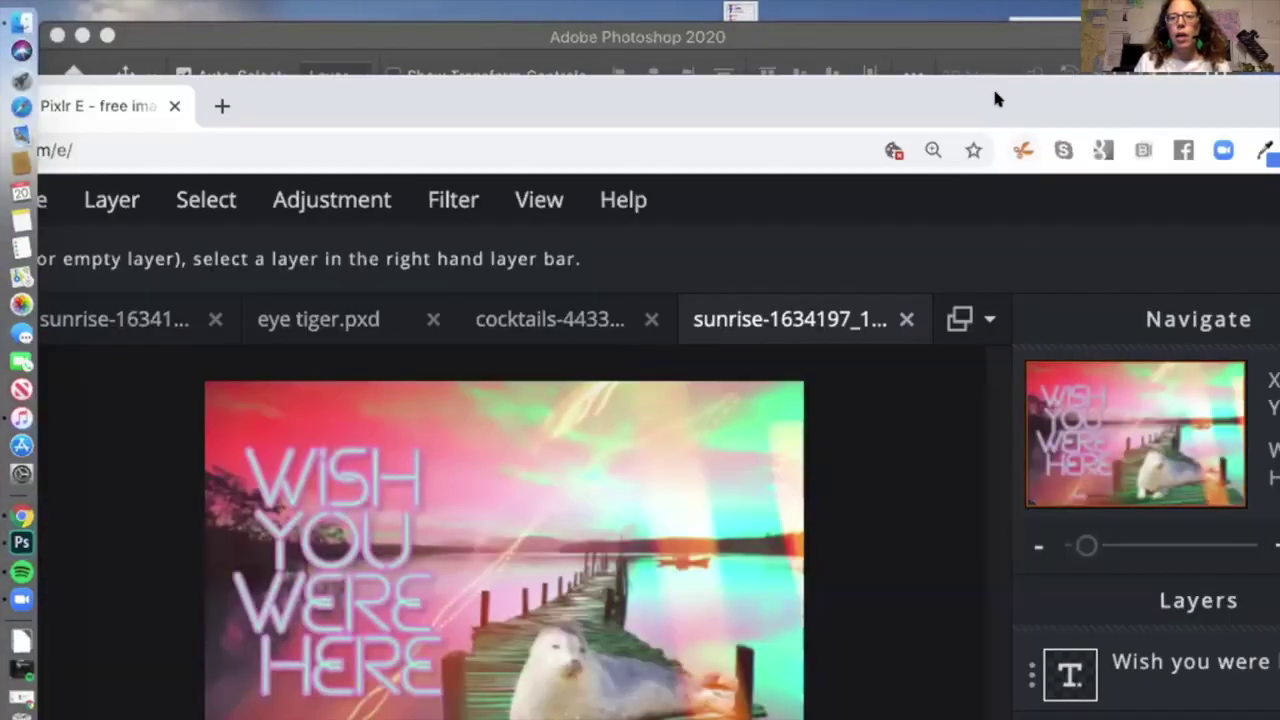
Move the Pixlr browser window aside and switch to the Photoshop window with the seal composition
left_click_drag(1007, 90, 1279, 290)
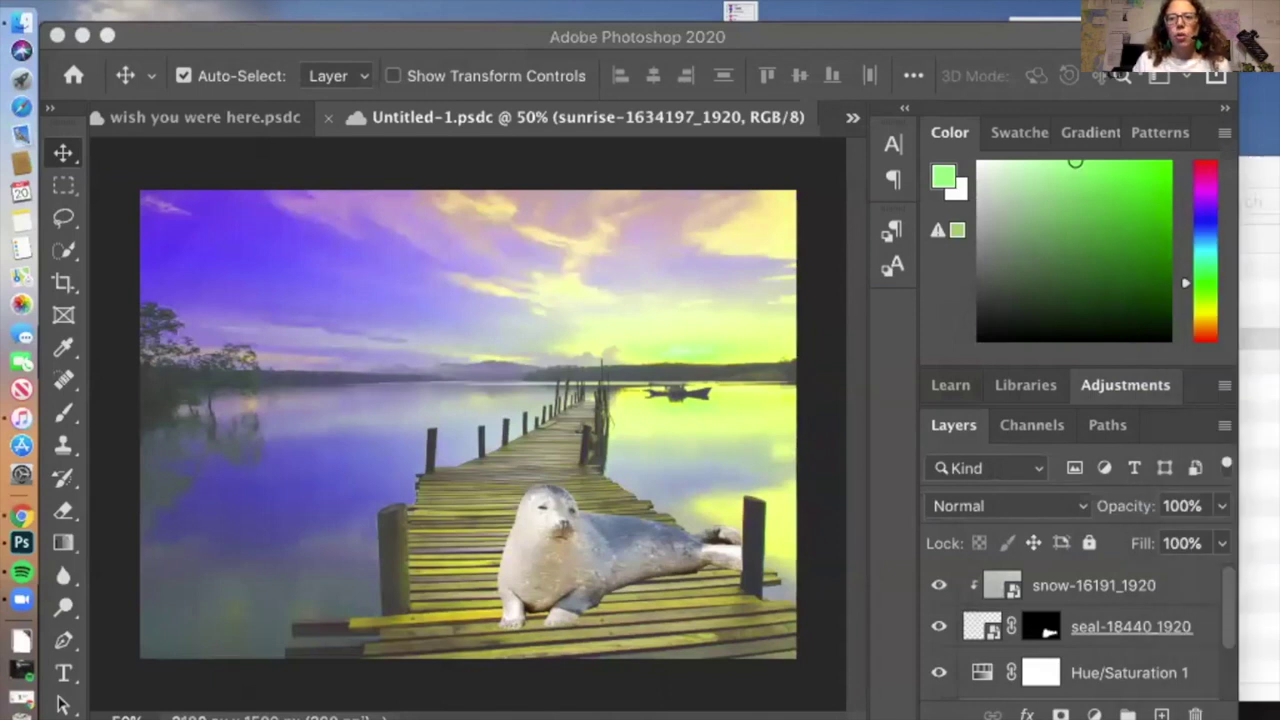
left_click(460, 37)
left_click_drag(460, 37, 460, 22)
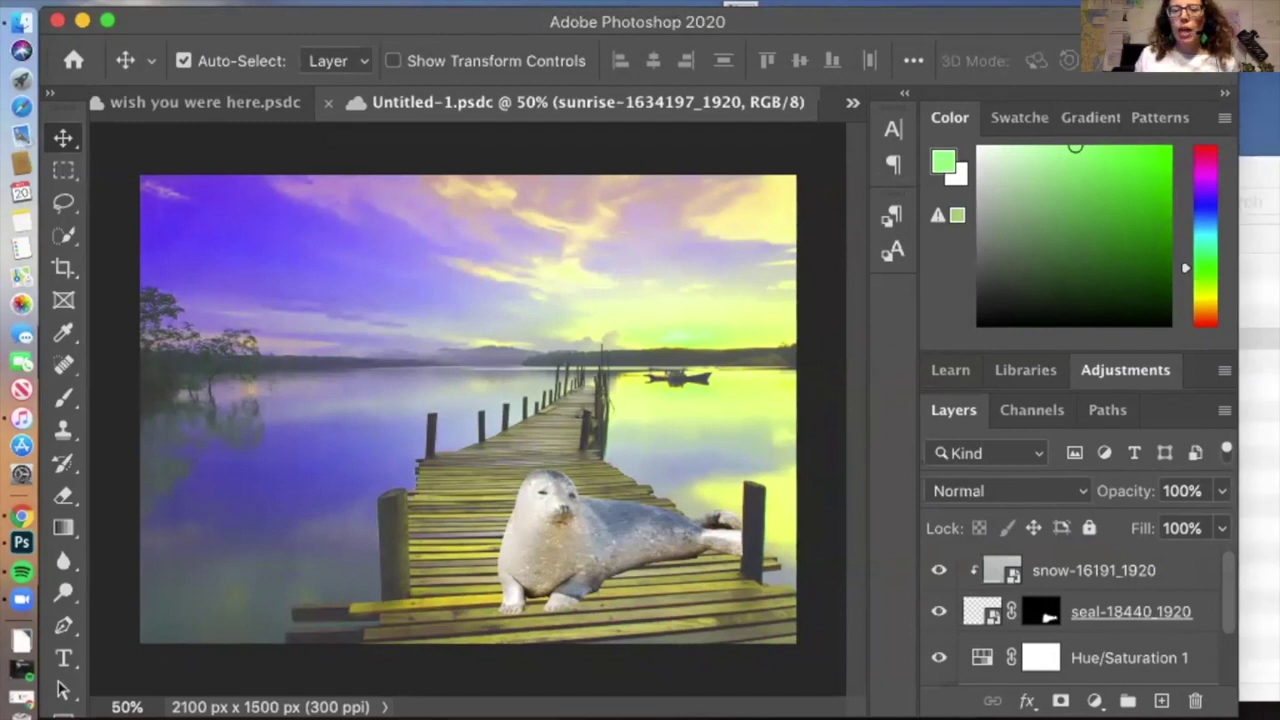
left_click(1071, 28)
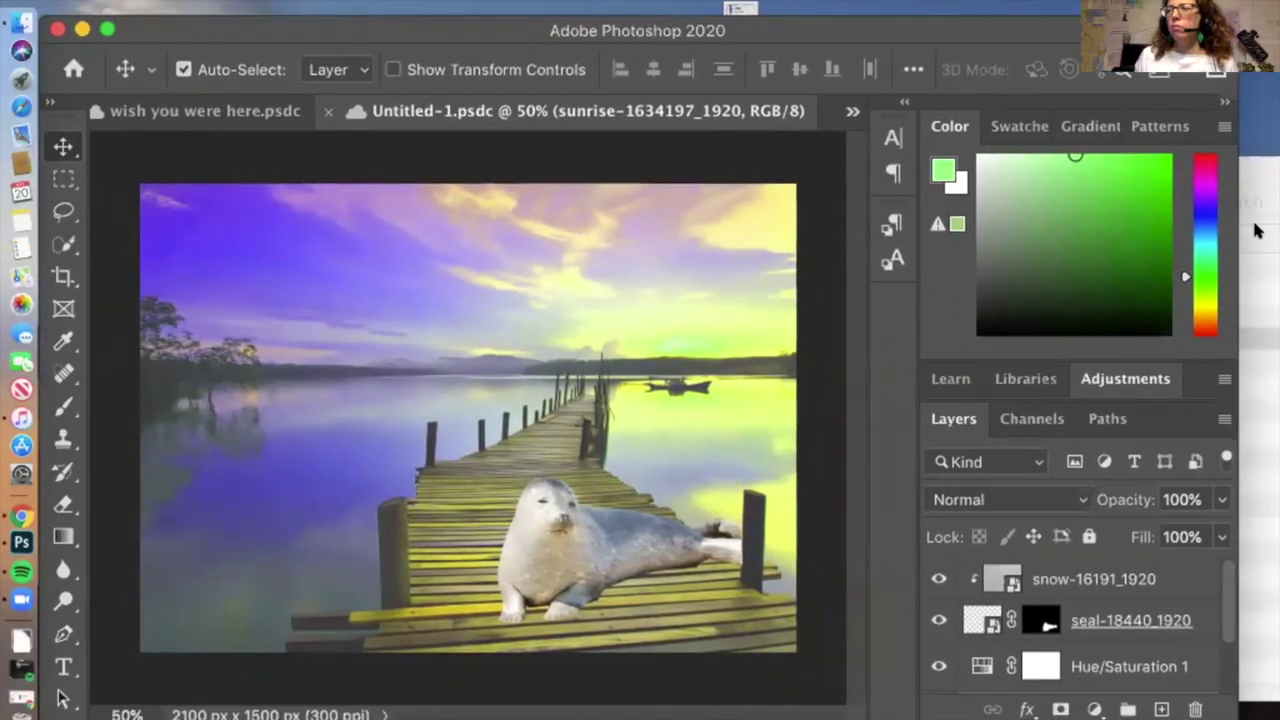
Open the Downloads folder in Finder and place lines-593191_1920.jpg into the Untitled-1 seal-and-dock composition
left_click(22, 22)
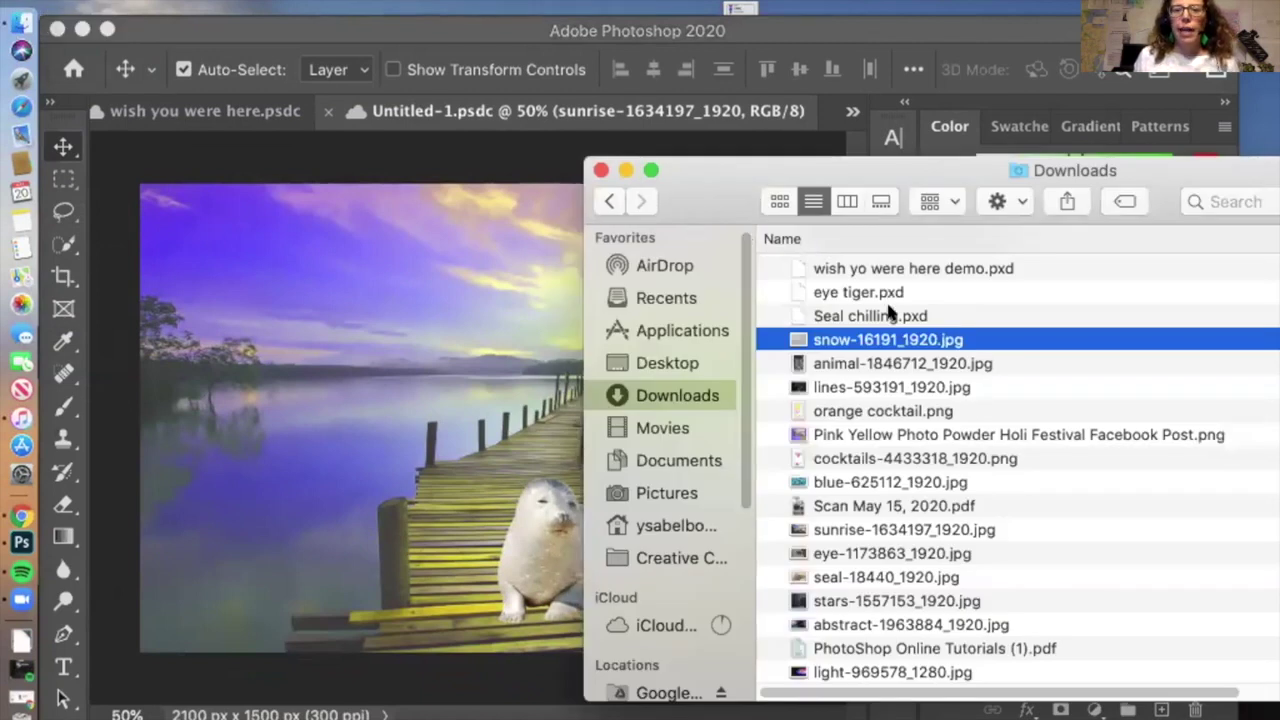
left_click_drag(699, 162, 391, 168)
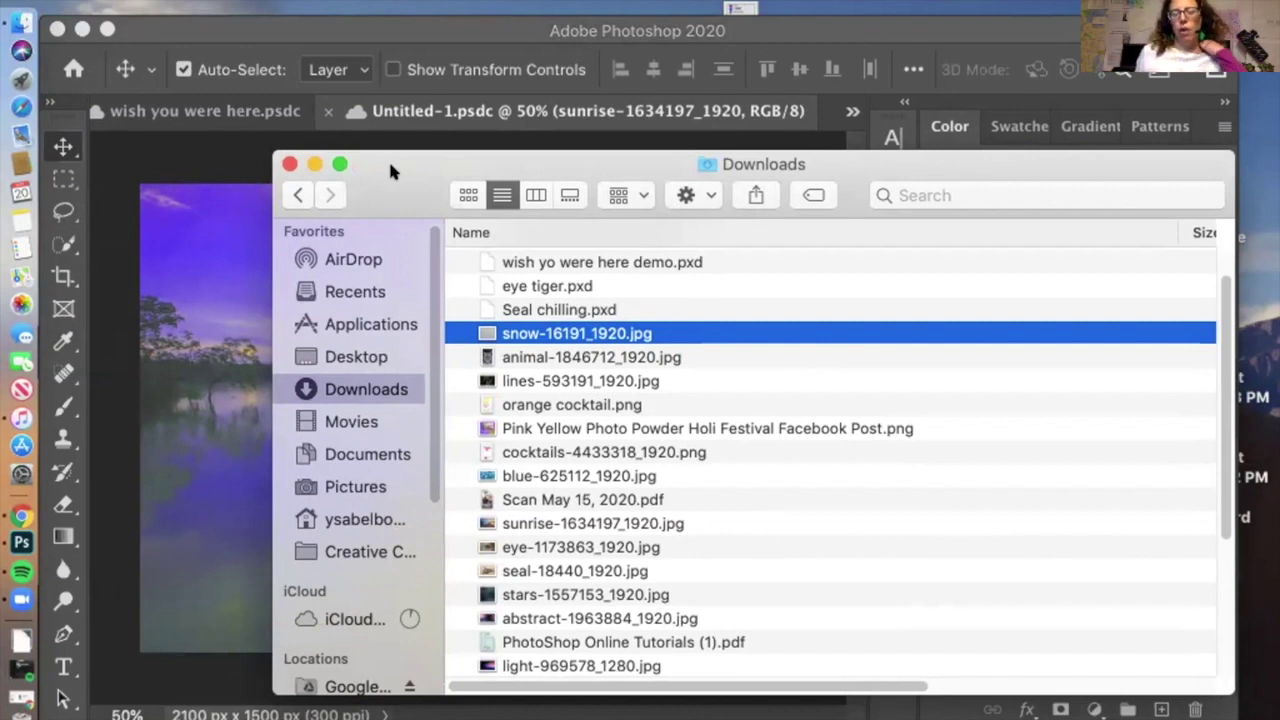
left_click_drag(391, 171, 243, 320)
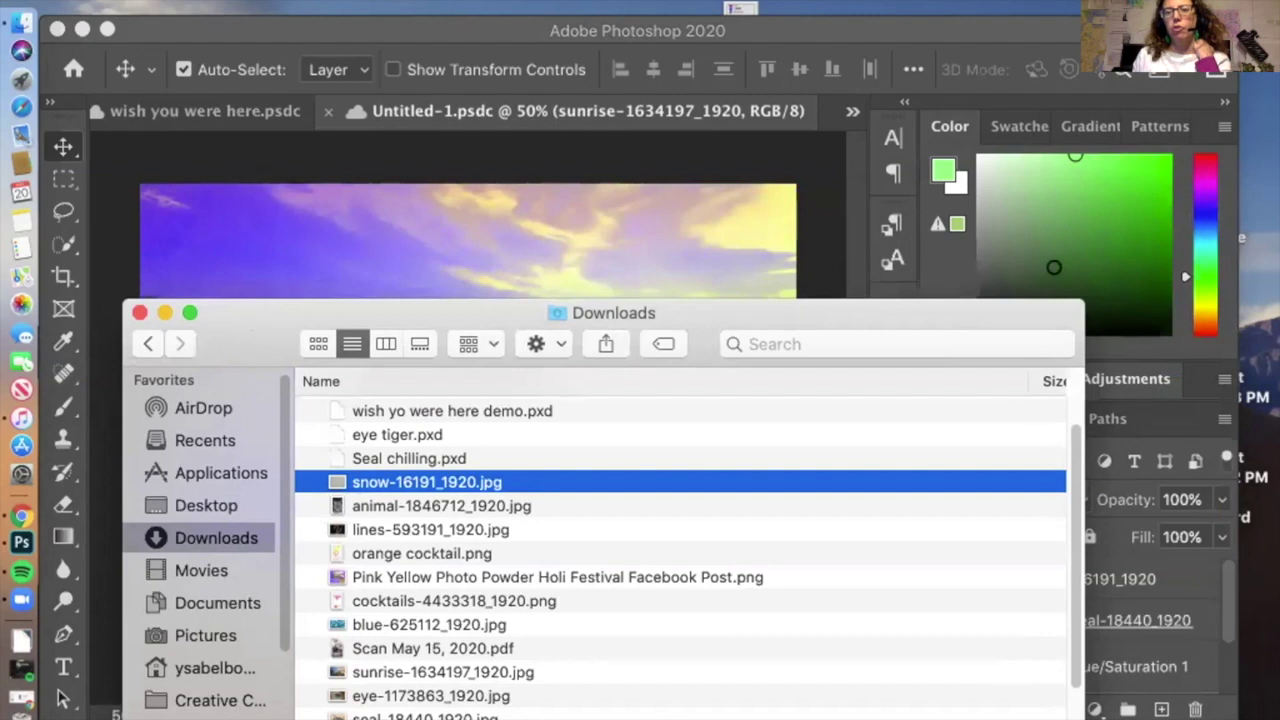
left_click_drag(894, 314, 1025, 172)
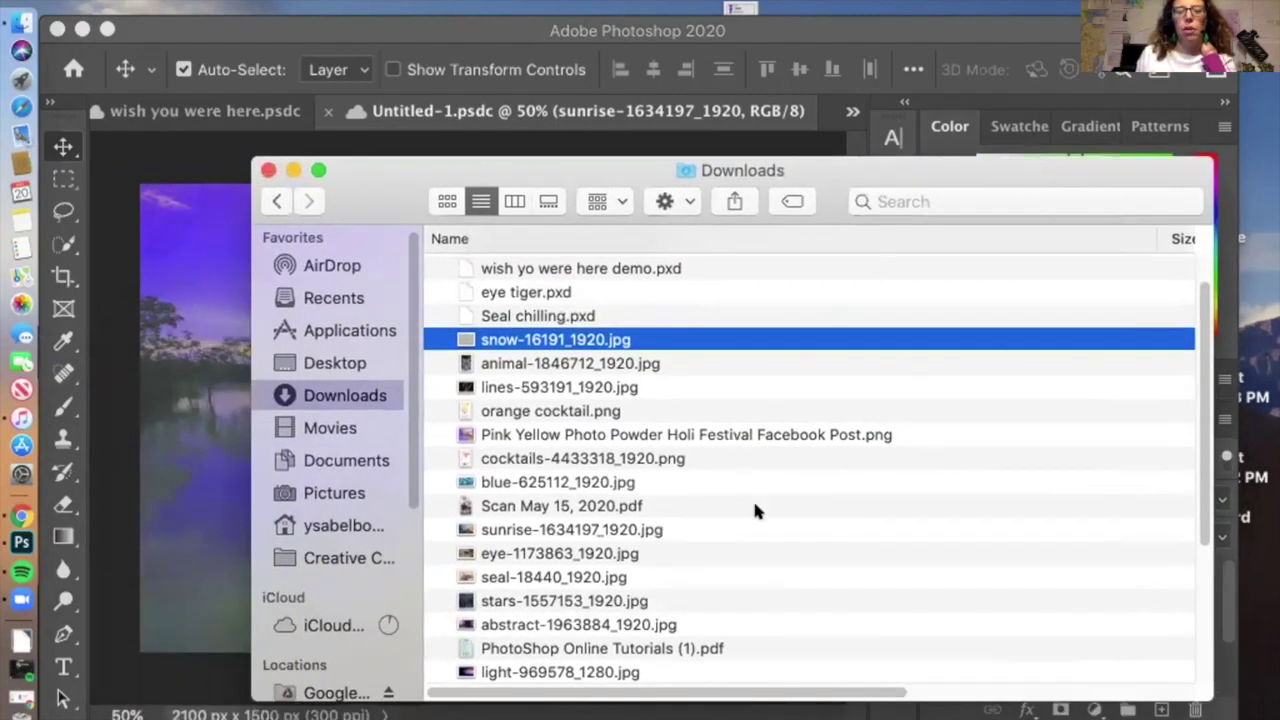
scroll(755, 510, "up", 2)
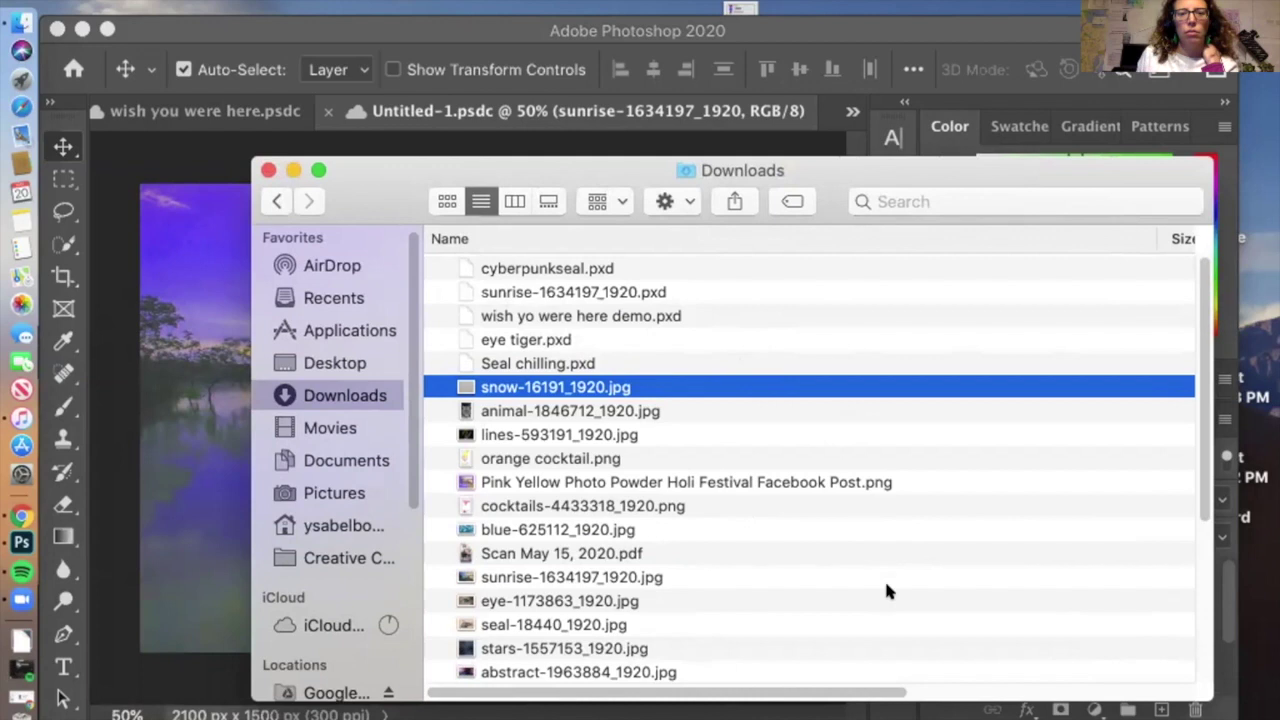
left_click(605, 308)
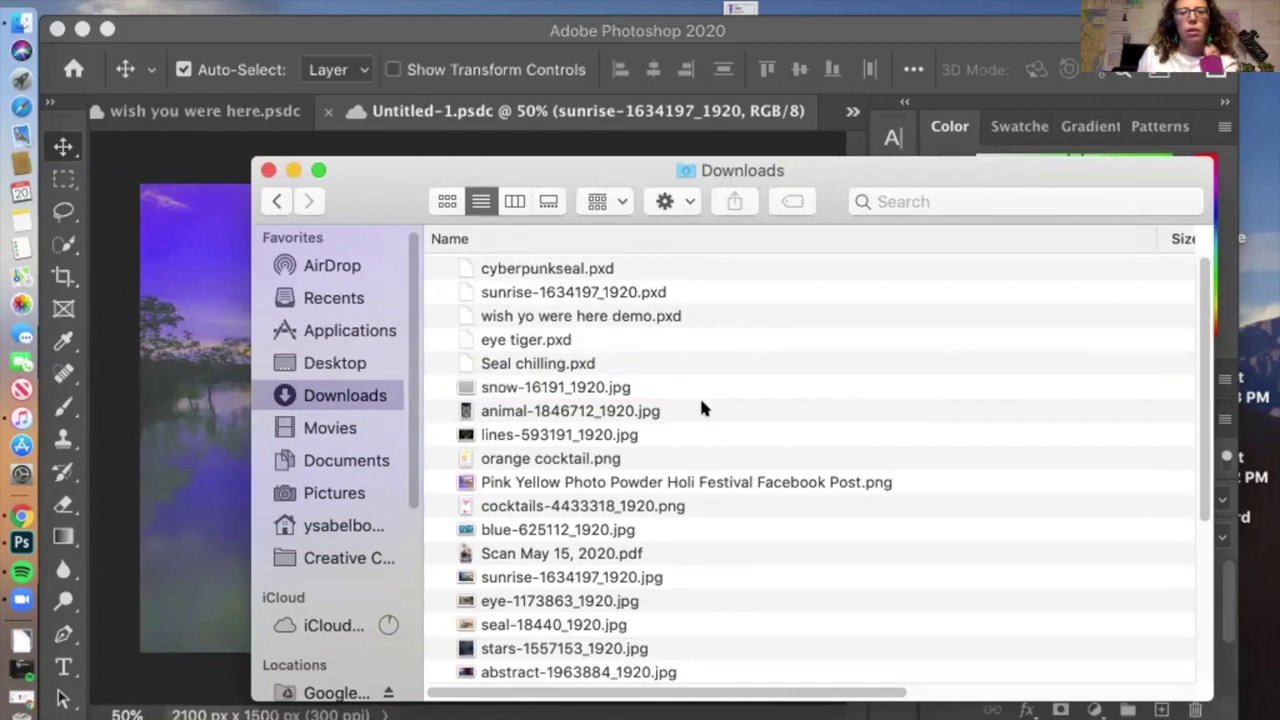
scroll(699, 395, "down", 2)
scroll(699, 395, "up", 1)
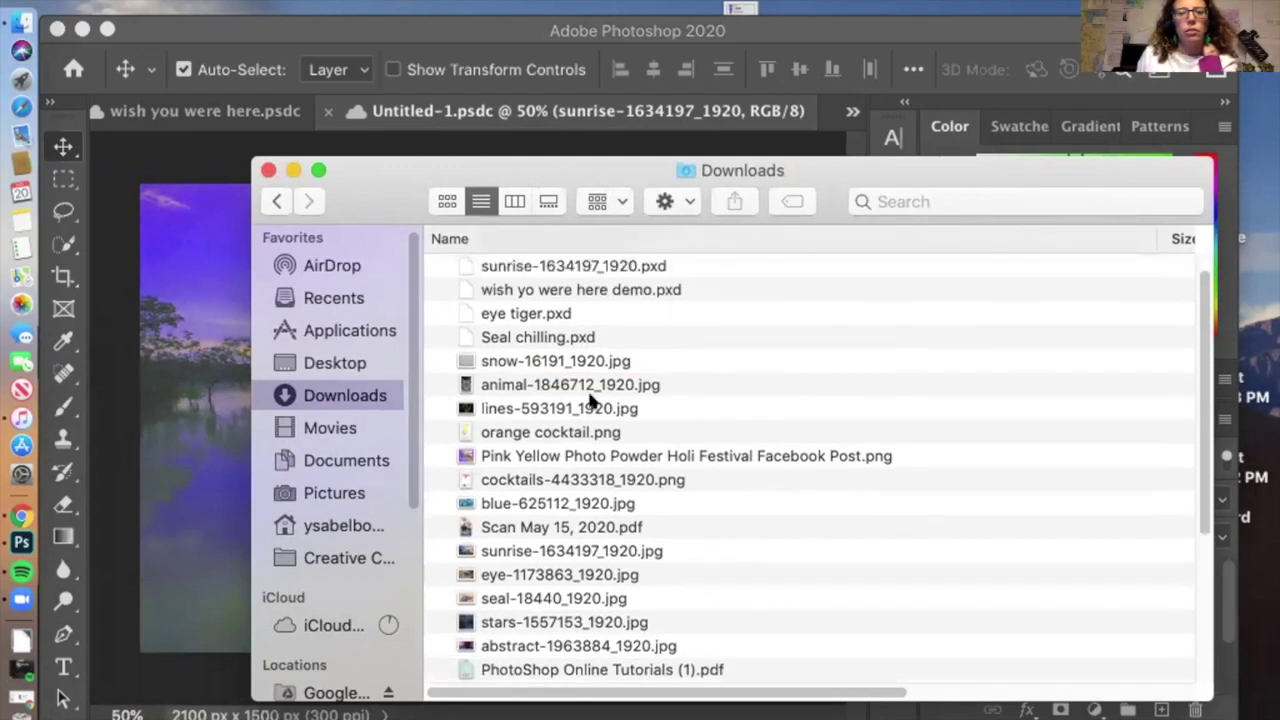
left_click(513, 408)
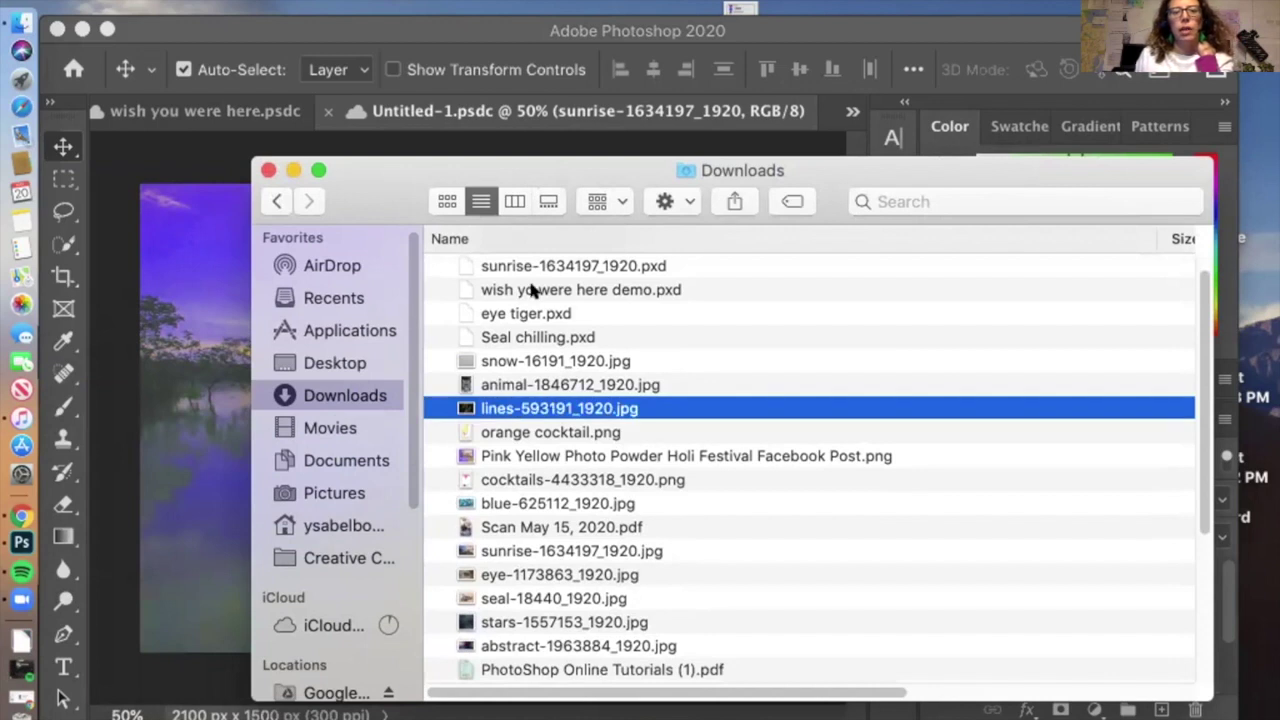
left_click_drag(575, 408, 197, 475)
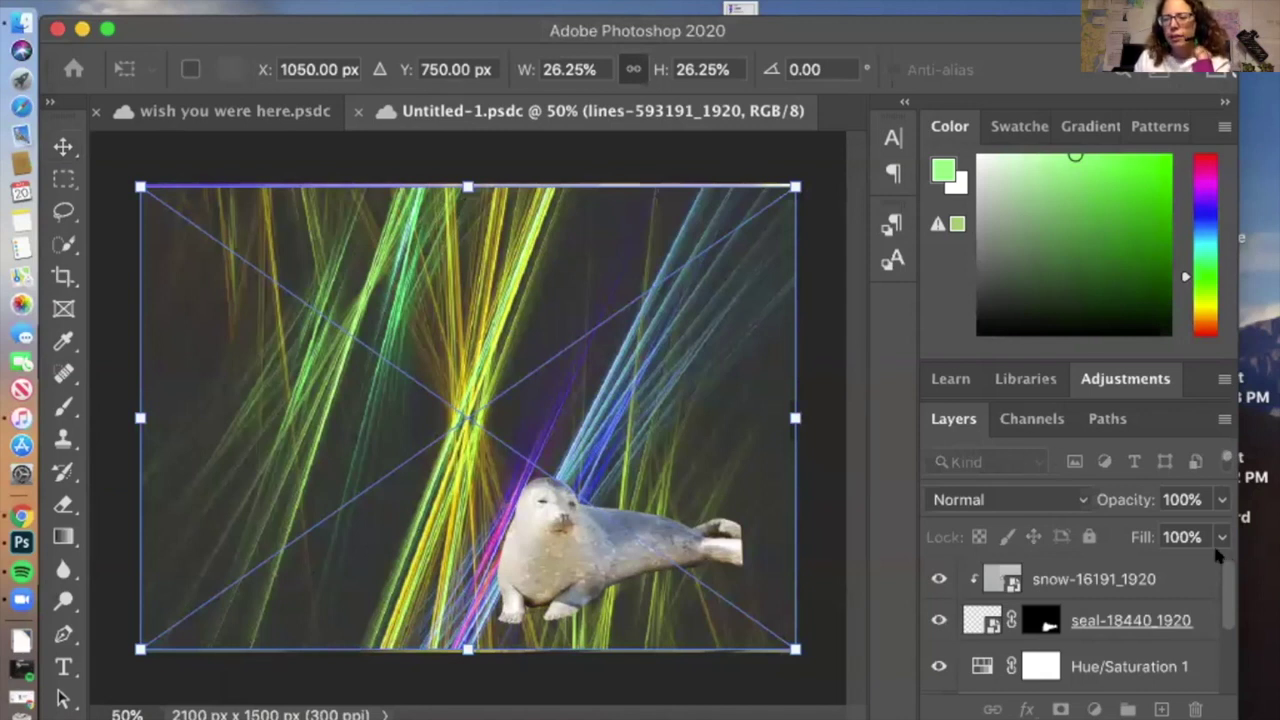
Move the lines-593191_1920 layer above the snow-16191_1920 layer in the layer stack
scroll(1227, 590, "down", 1)
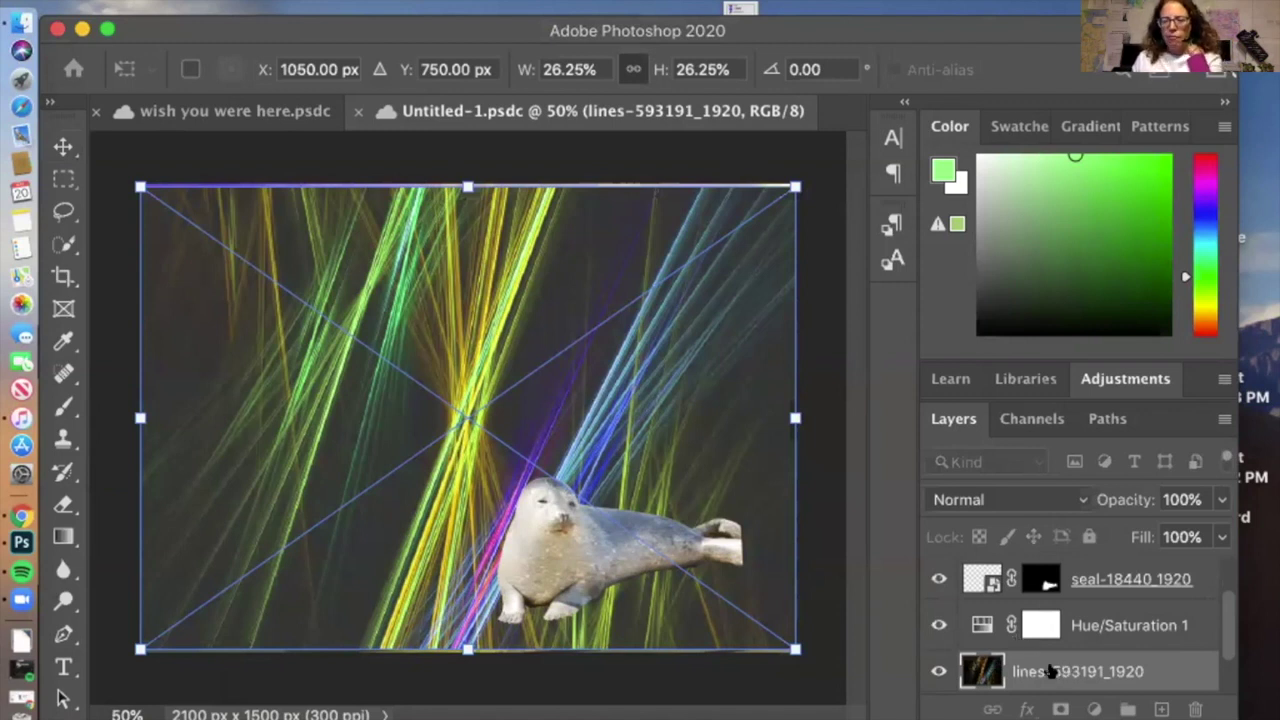
left_click_drag(1040, 671, 1038, 560)
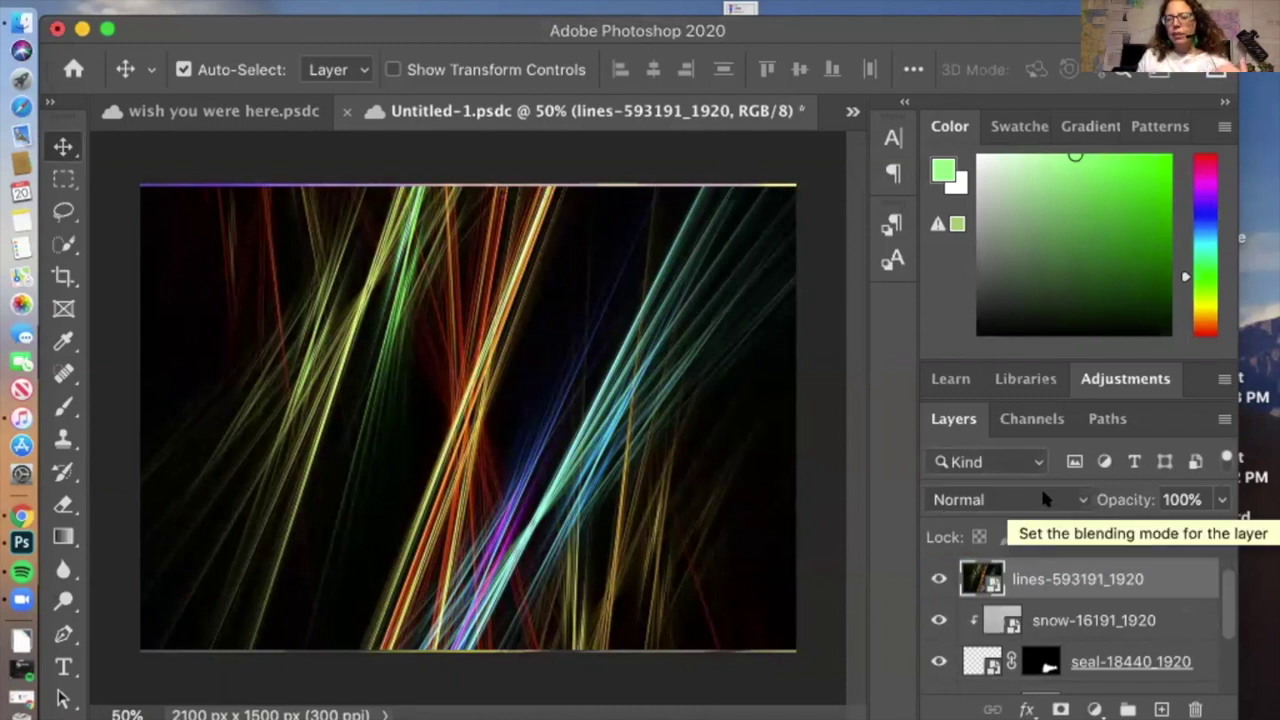
left_click(1178, 628)
key("shift+alt+n")
left_click(1175, 576)
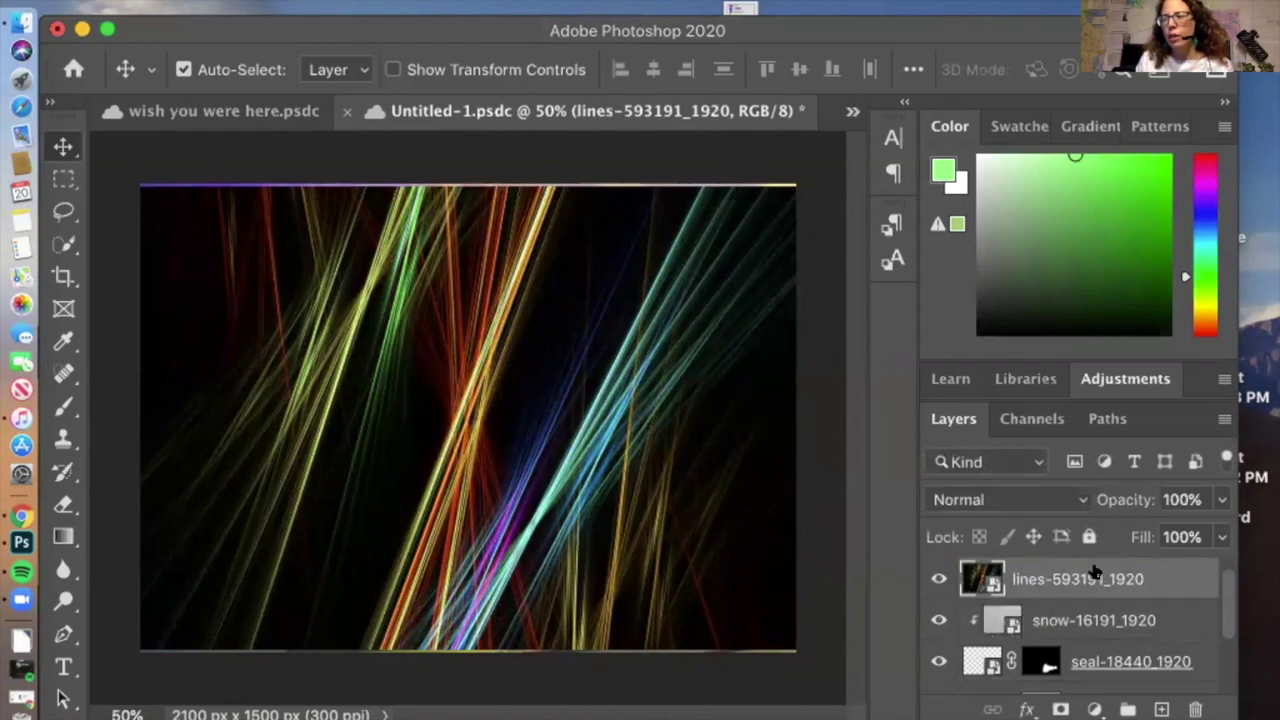
Set the lines-593191_1920 layer's blending mode to Lighten and its opacity to 83%
left_click(1080, 499)
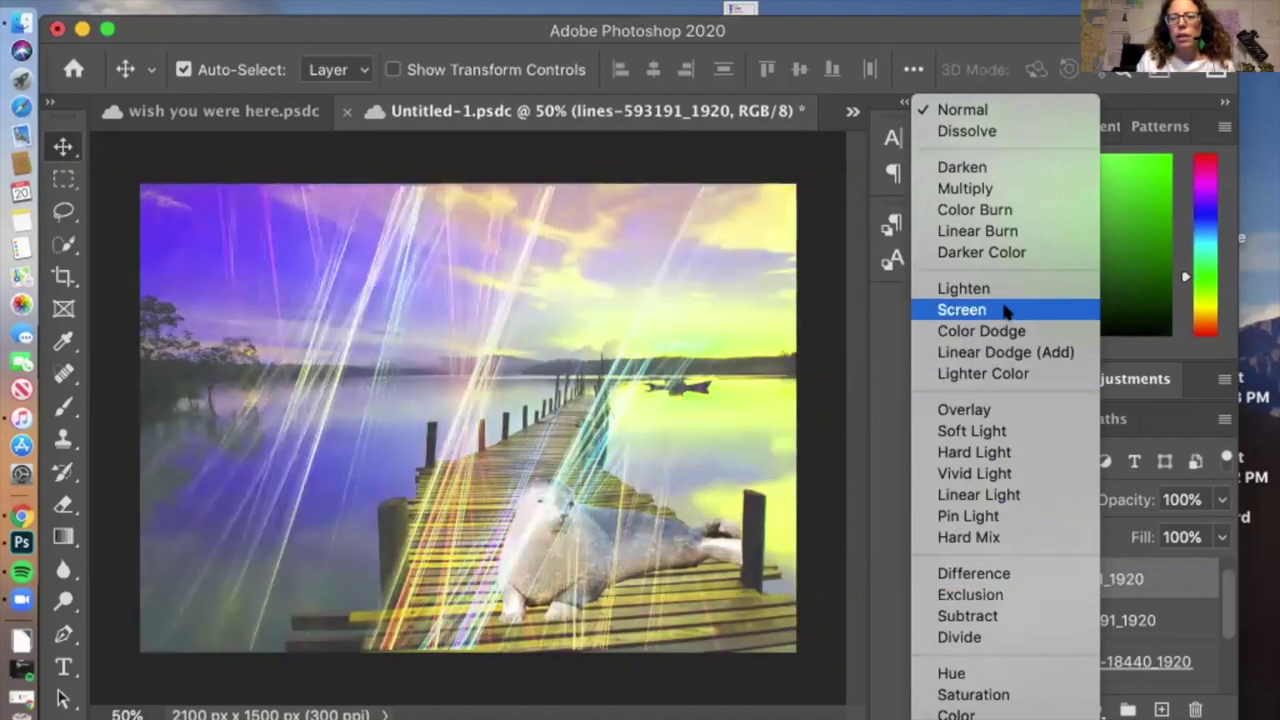
left_click(1004, 292)
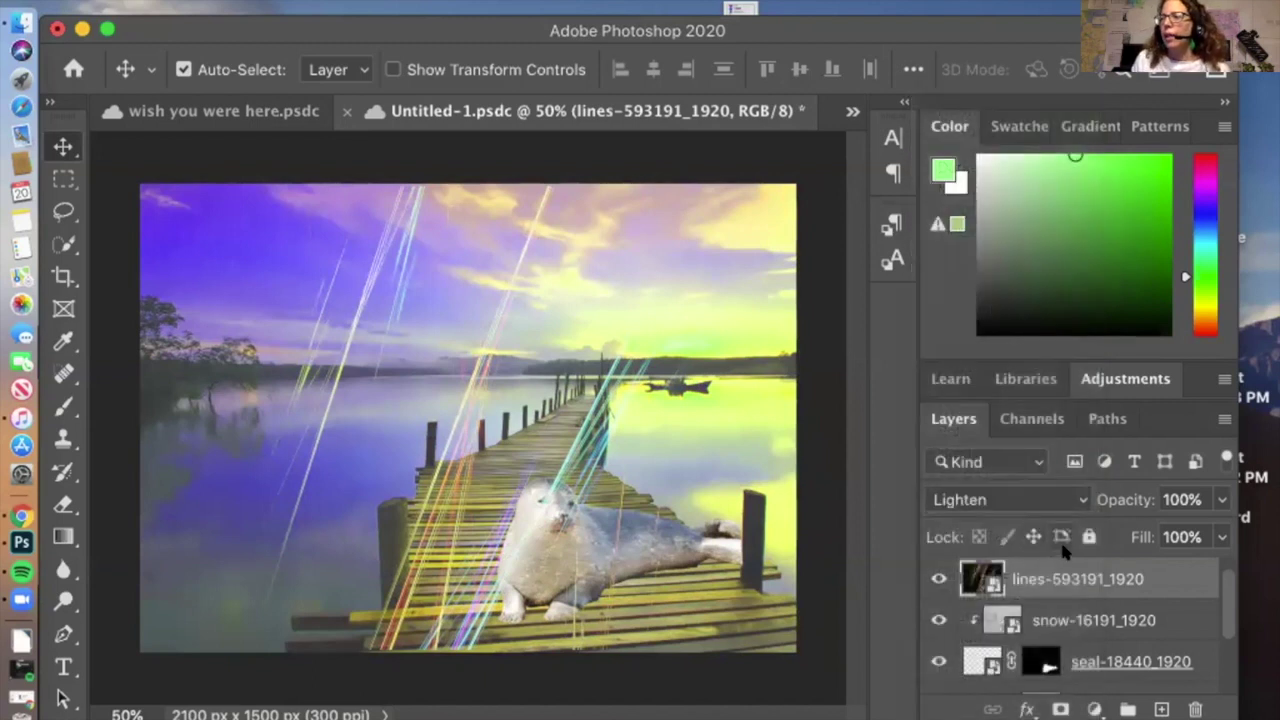
left_click(1212, 498)
mouse_move(1216, 532)
left_mouse_down()
mouse_move(1163, 533)
mouse_move(1197, 531)
left_mouse_up()
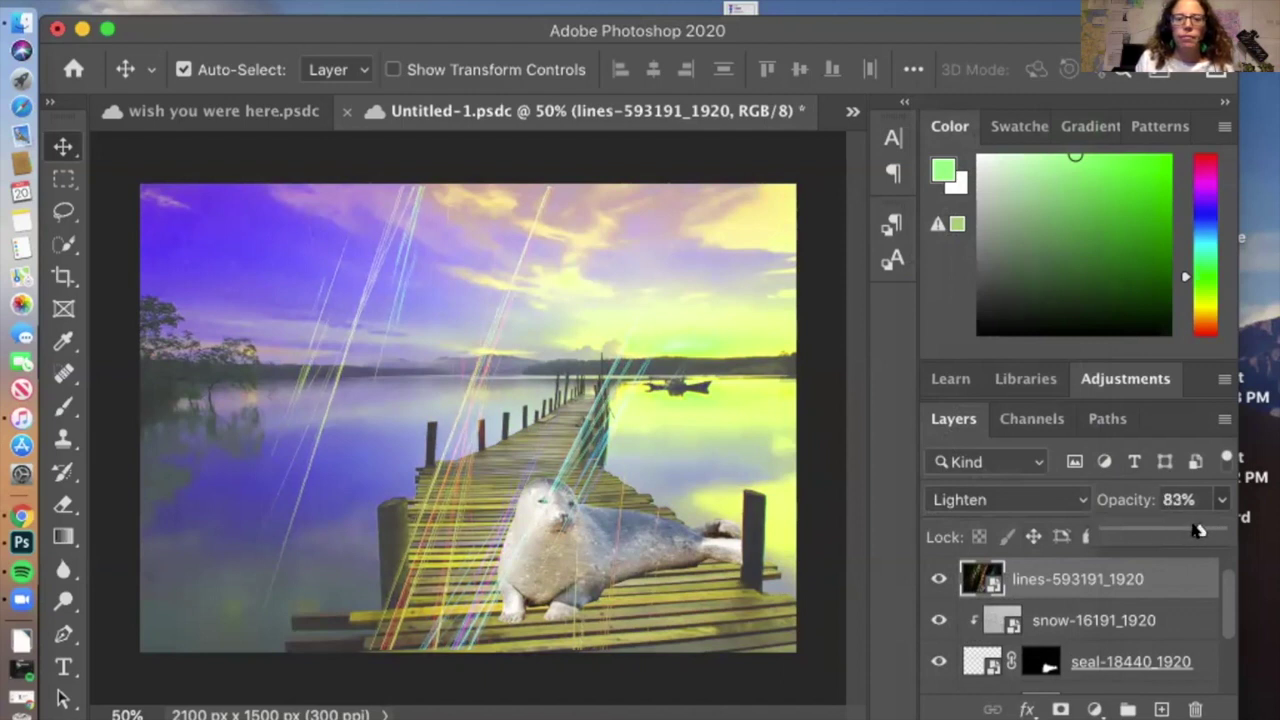
left_click(884, 555)
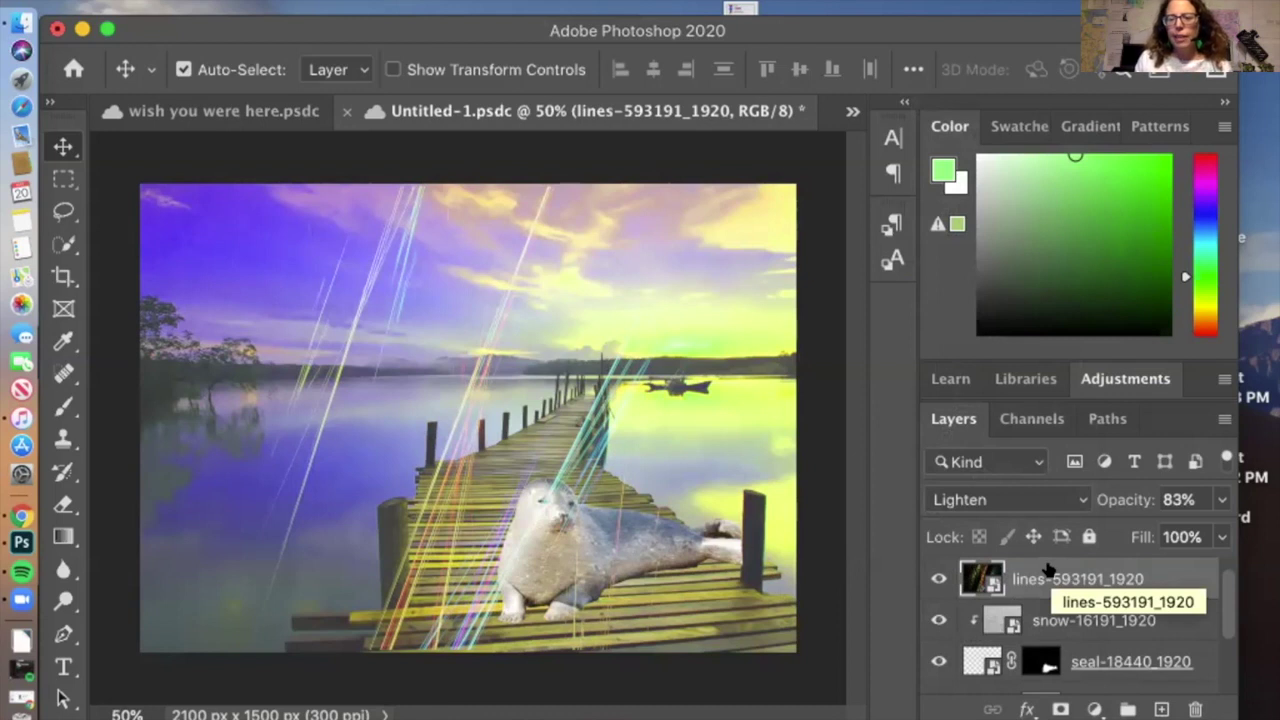
Add a Channel Mixer adjustment layer above the light lines and reduce Red in its Red output channel
left_click(1112, 379)
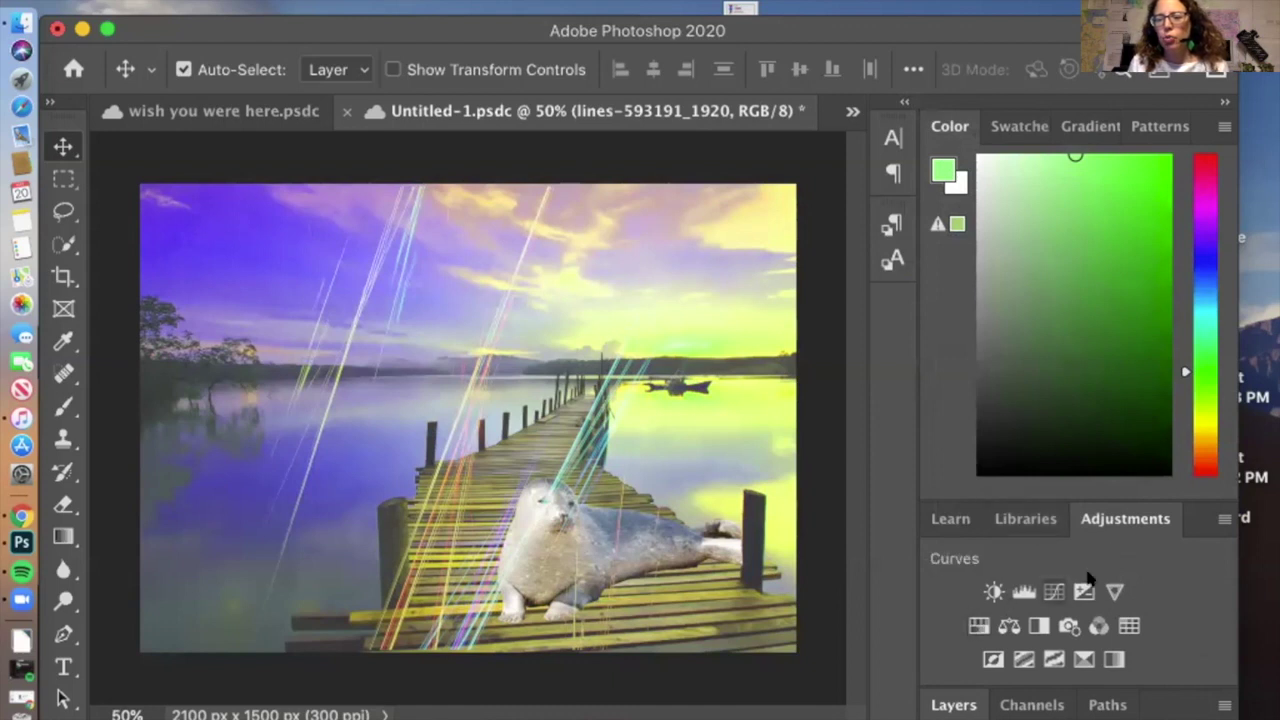
left_click(1097, 627)
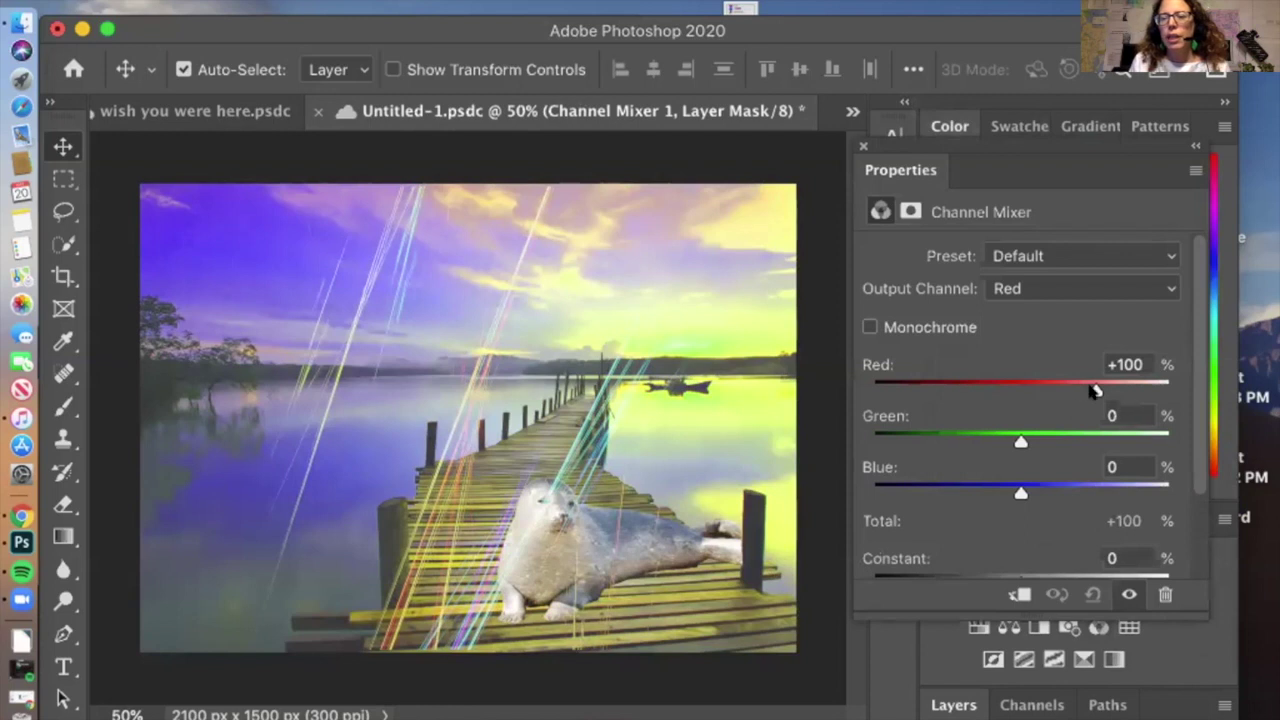
left_click_drag(1095, 391, 1025, 395)
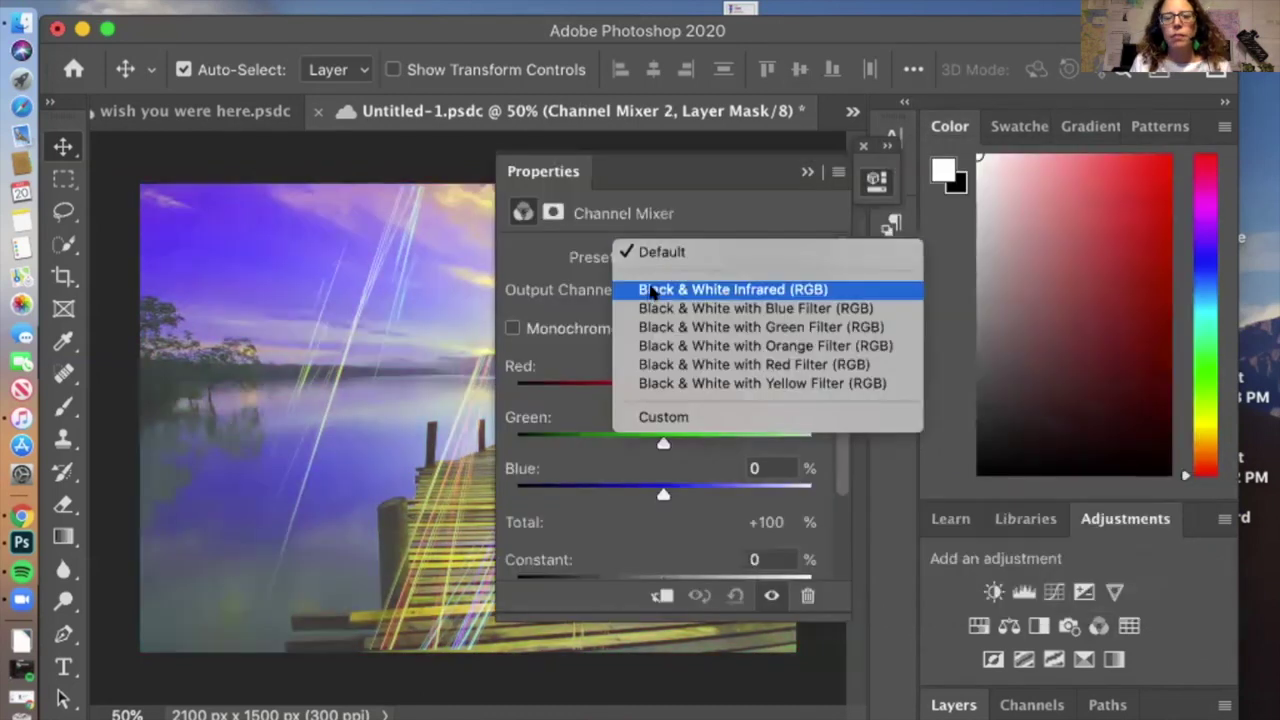
Apply the Black & White Infrared (RGB) preset to the Channel Mixer 2 layer and blend it with Lighten at 33% opacity
left_click(650, 291)
left_click(797, 174)
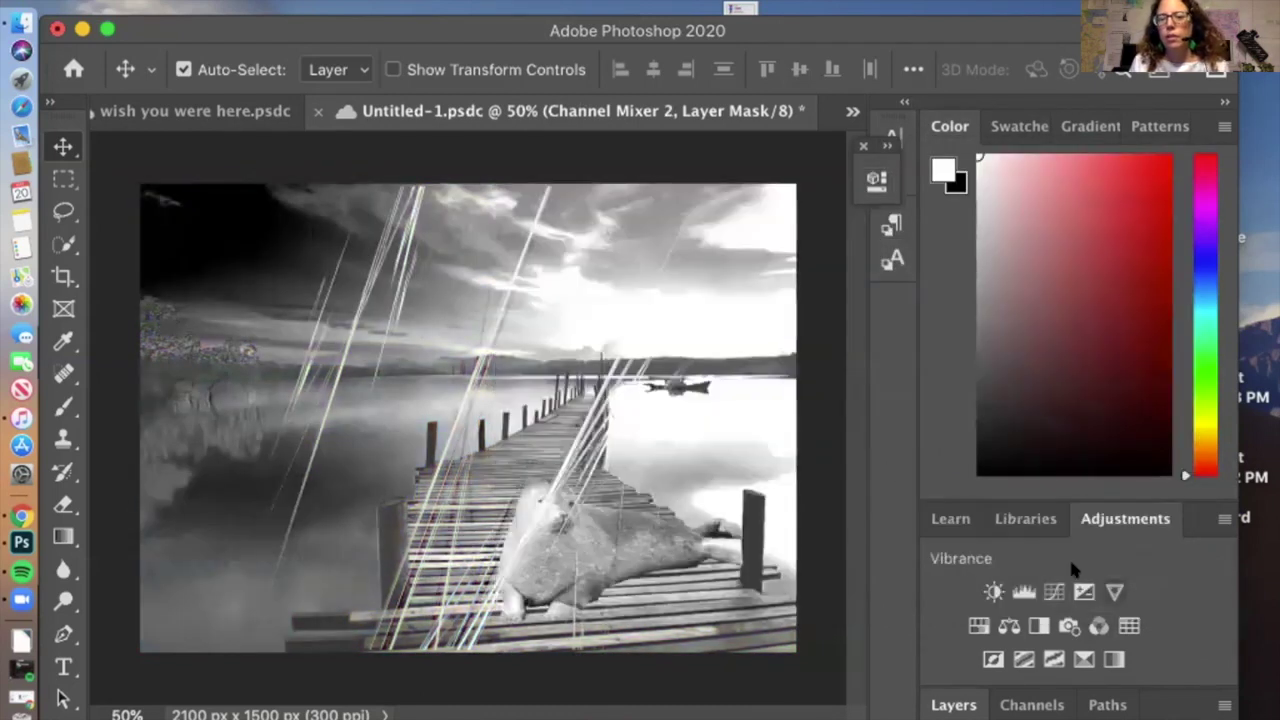
left_click(950, 706)
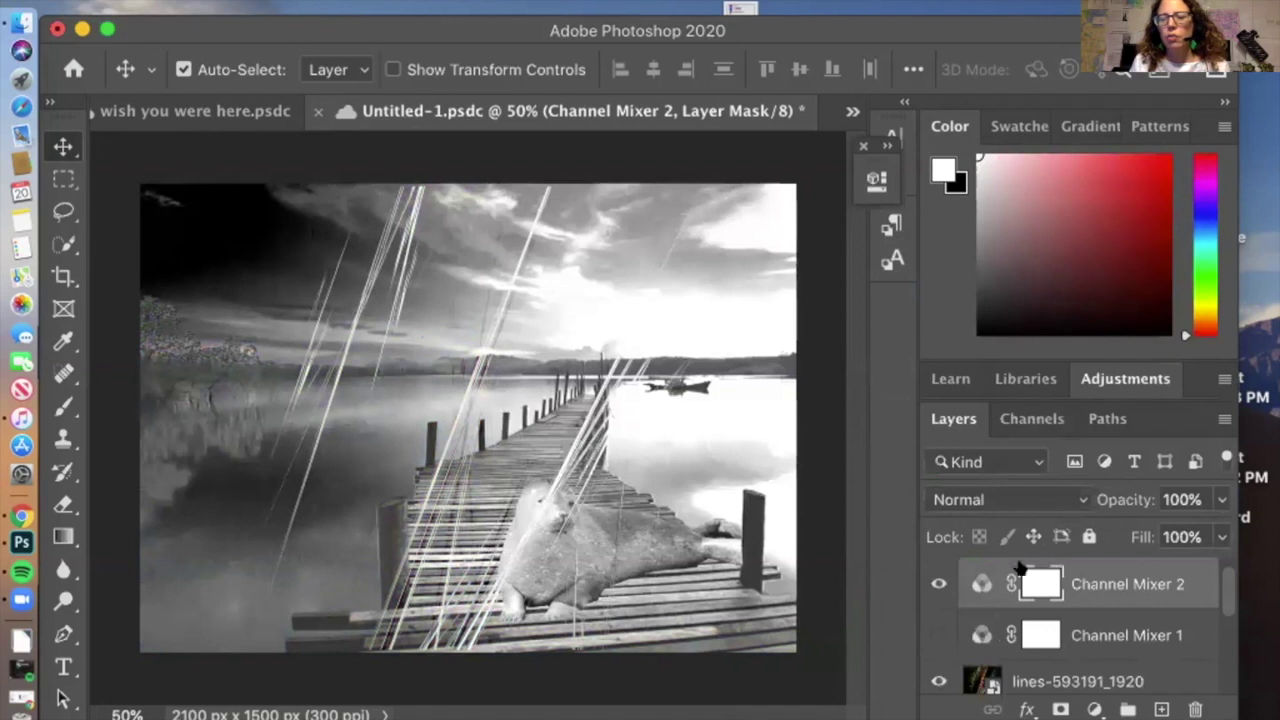
left_click(1220, 499)
left_click_drag(1217, 530, 1142, 530)
left_click(1083, 499)
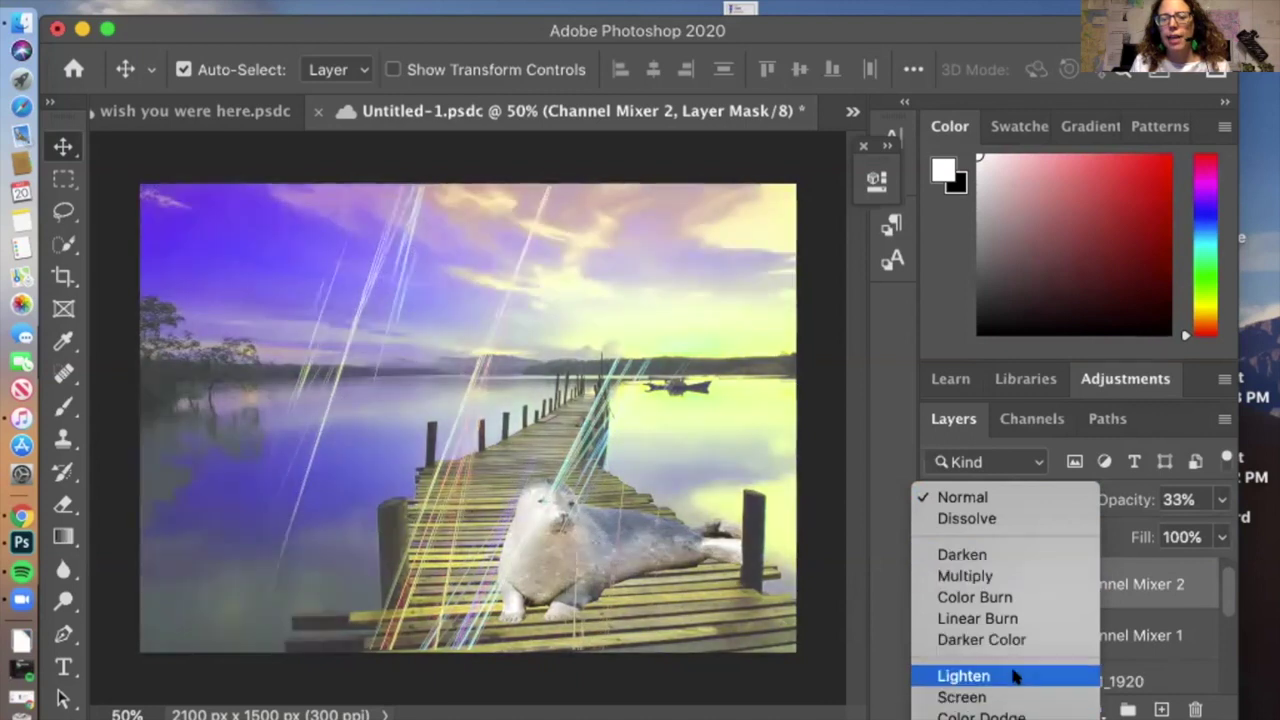
left_click(1013, 676)
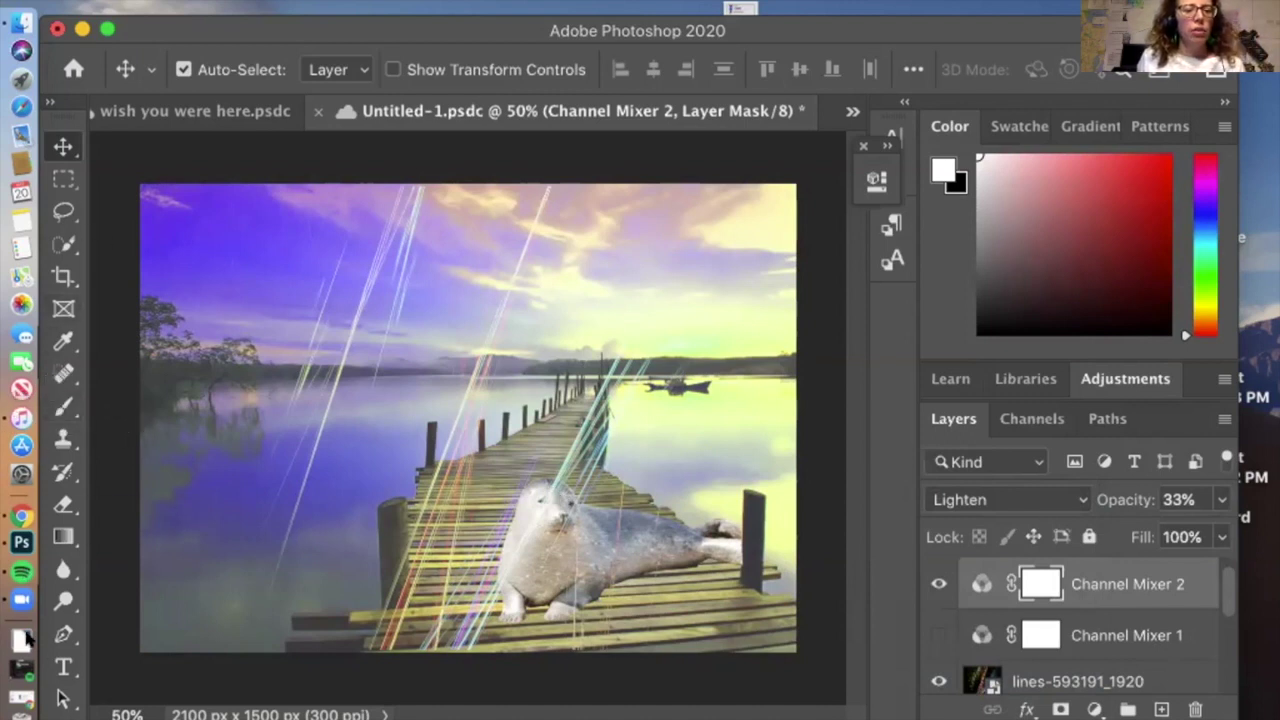
Add LOREM IPSUM placeholder text in Noteworthy Light at 72 pt and position it across the sky above the dock
left_click(60, 664)
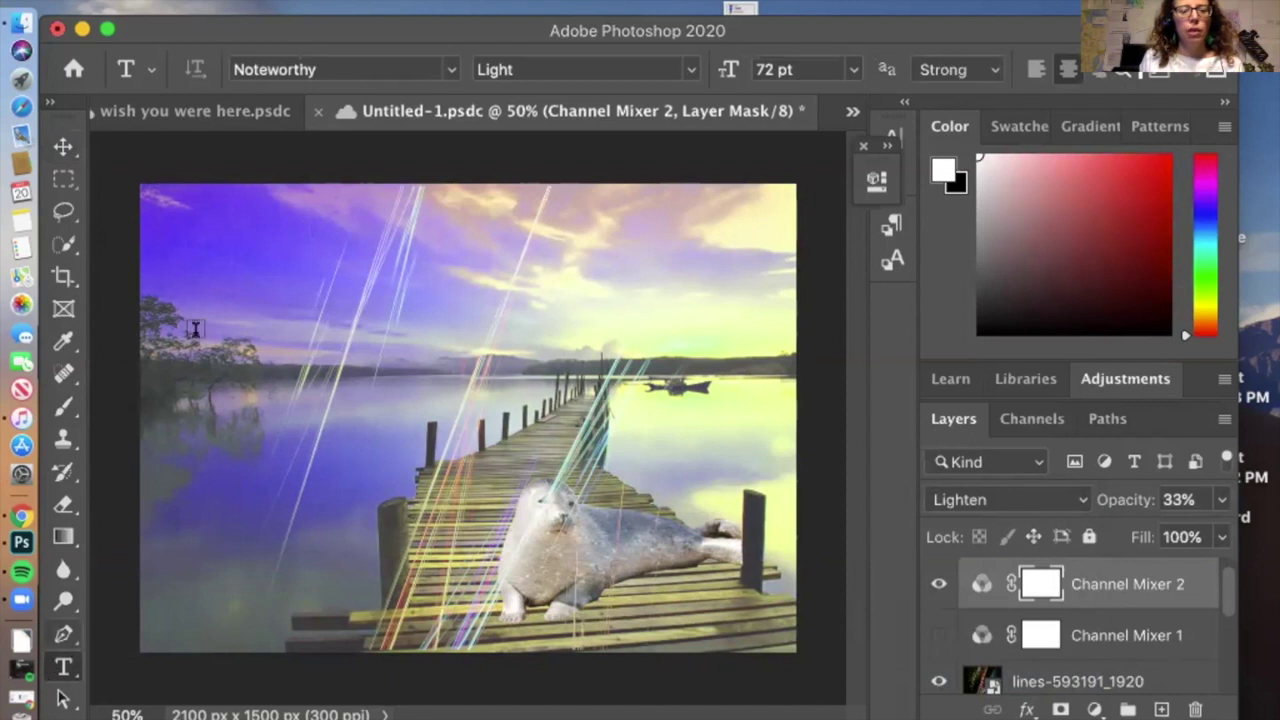
left_click(232, 287)
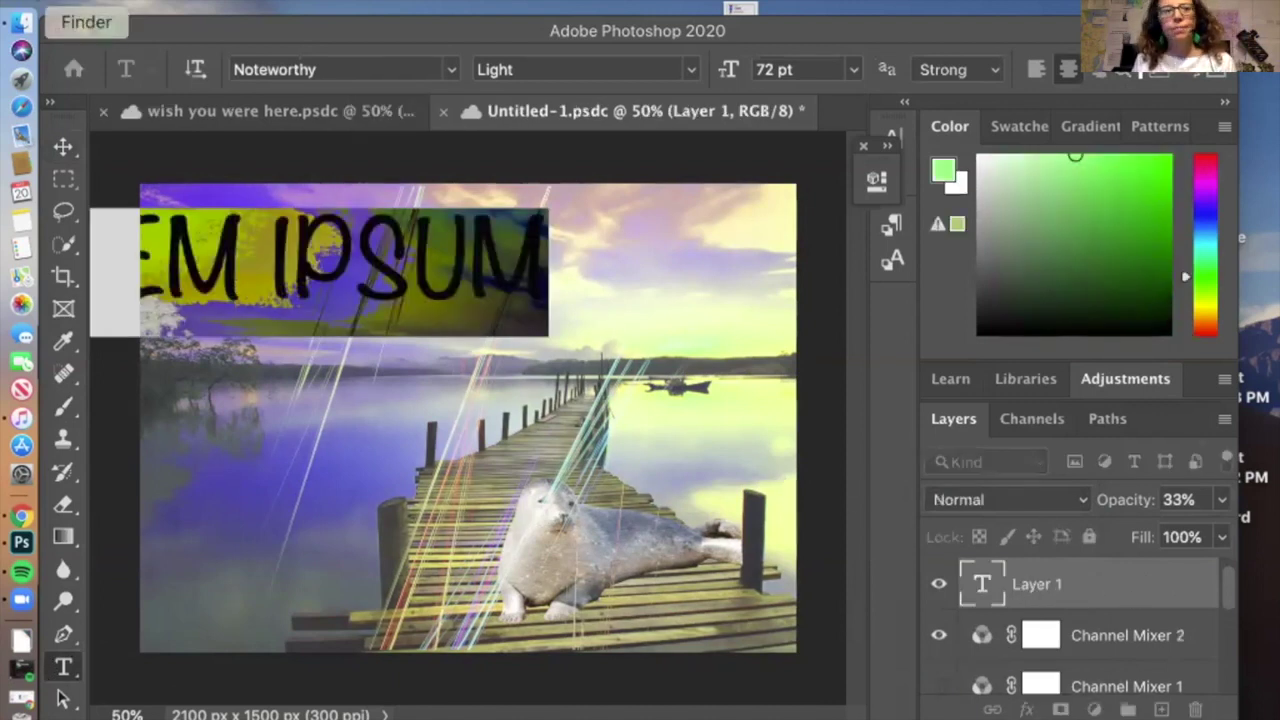
left_click(63, 146)
left_click_drag(220, 250, 448, 275)
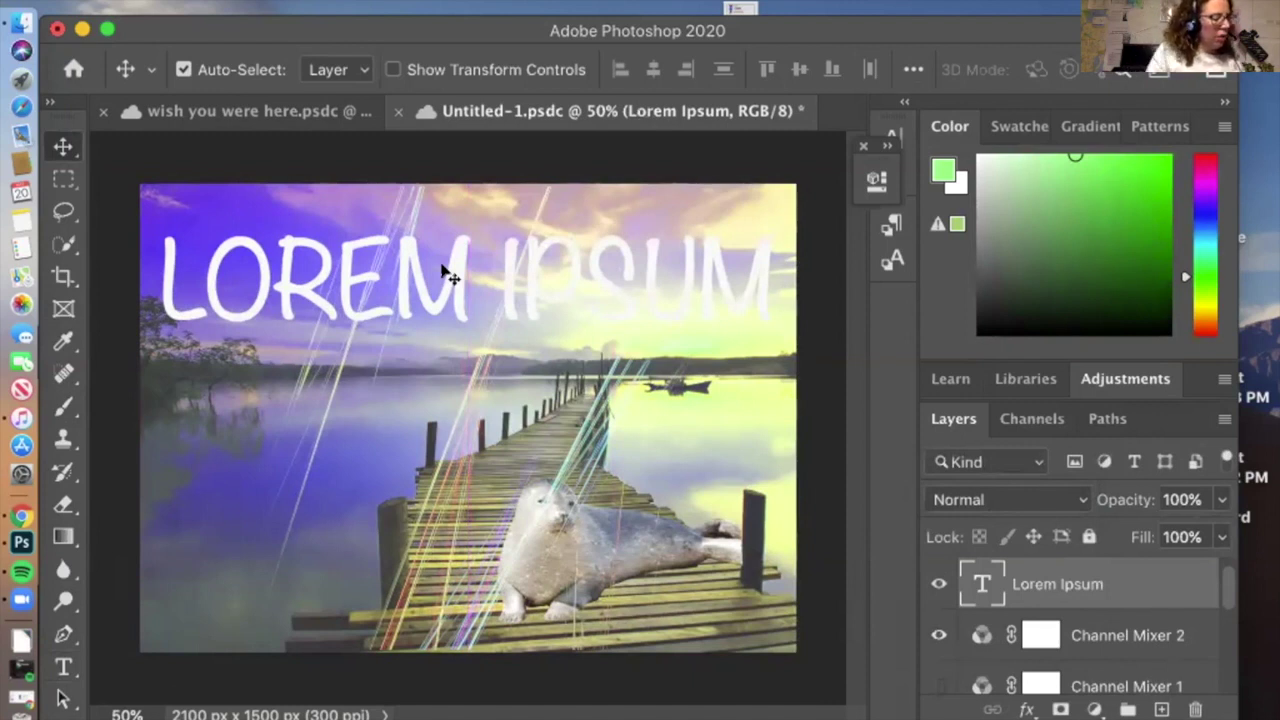
Select the LOREM IPSUM text, preview other fonts on it, and choose Noteworthy
double_click(385, 265)
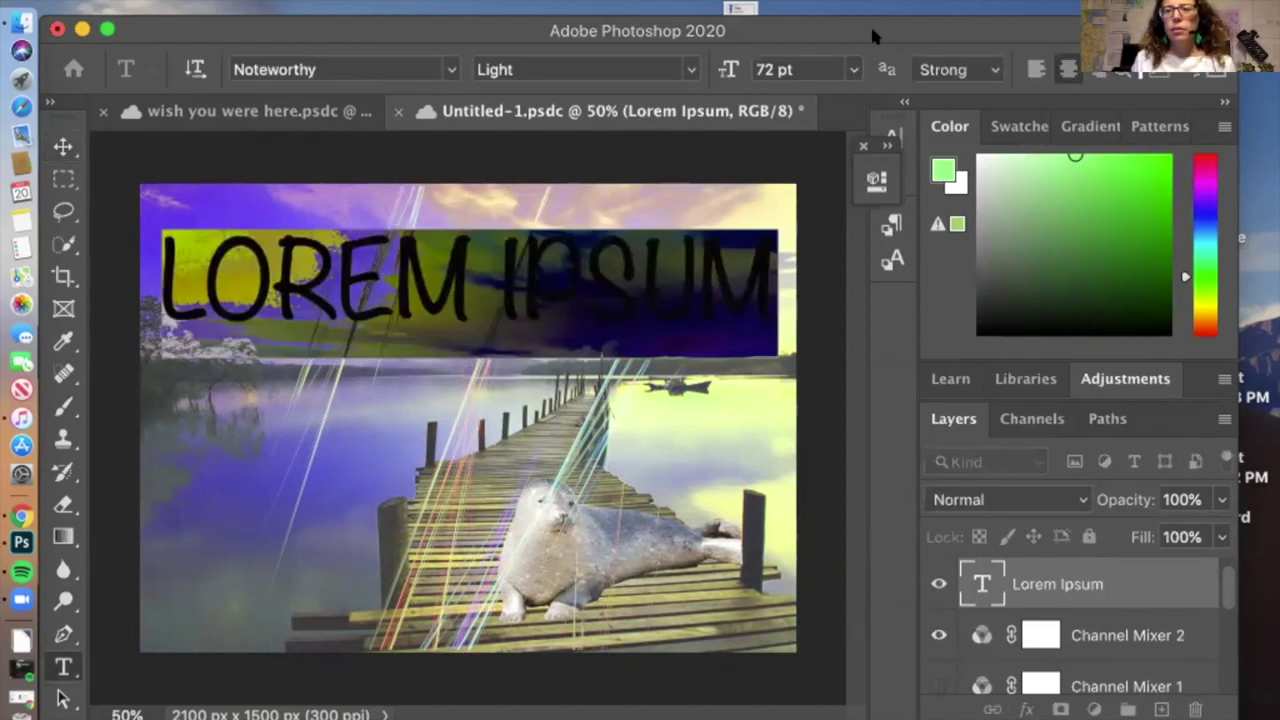
left_click_drag(1102, 47, 1102, 92)
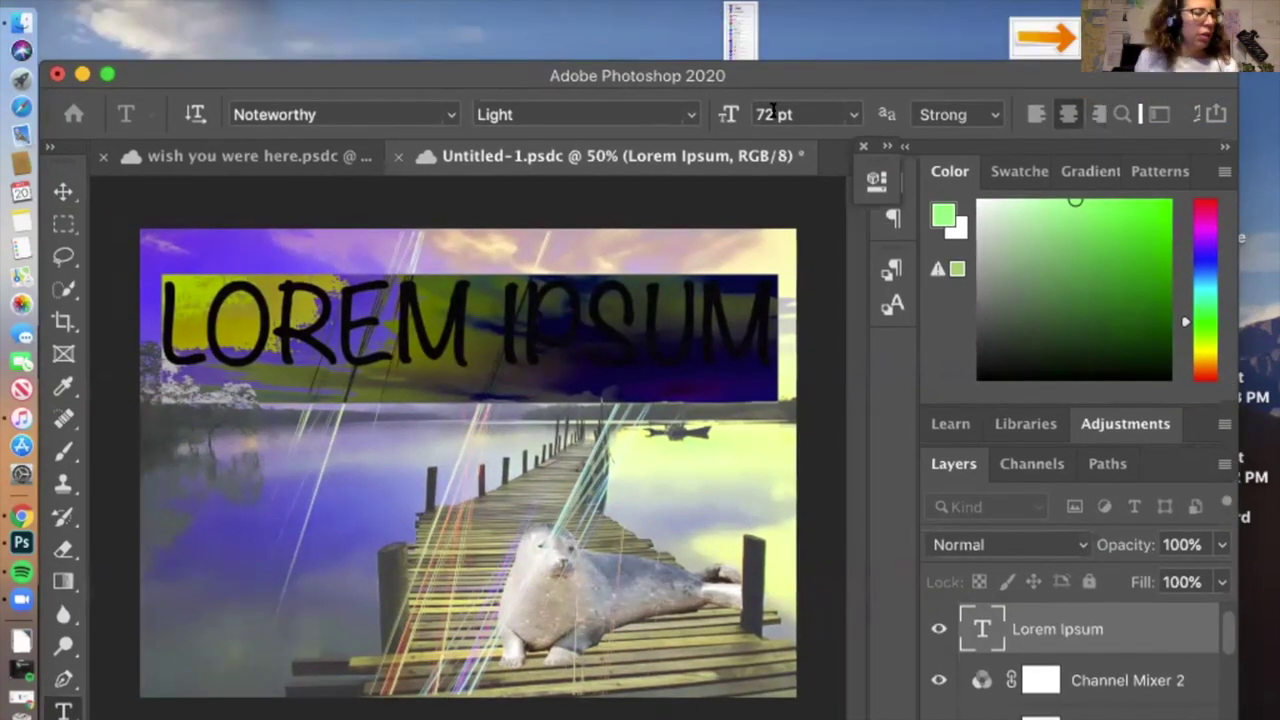
left_click(449, 114)
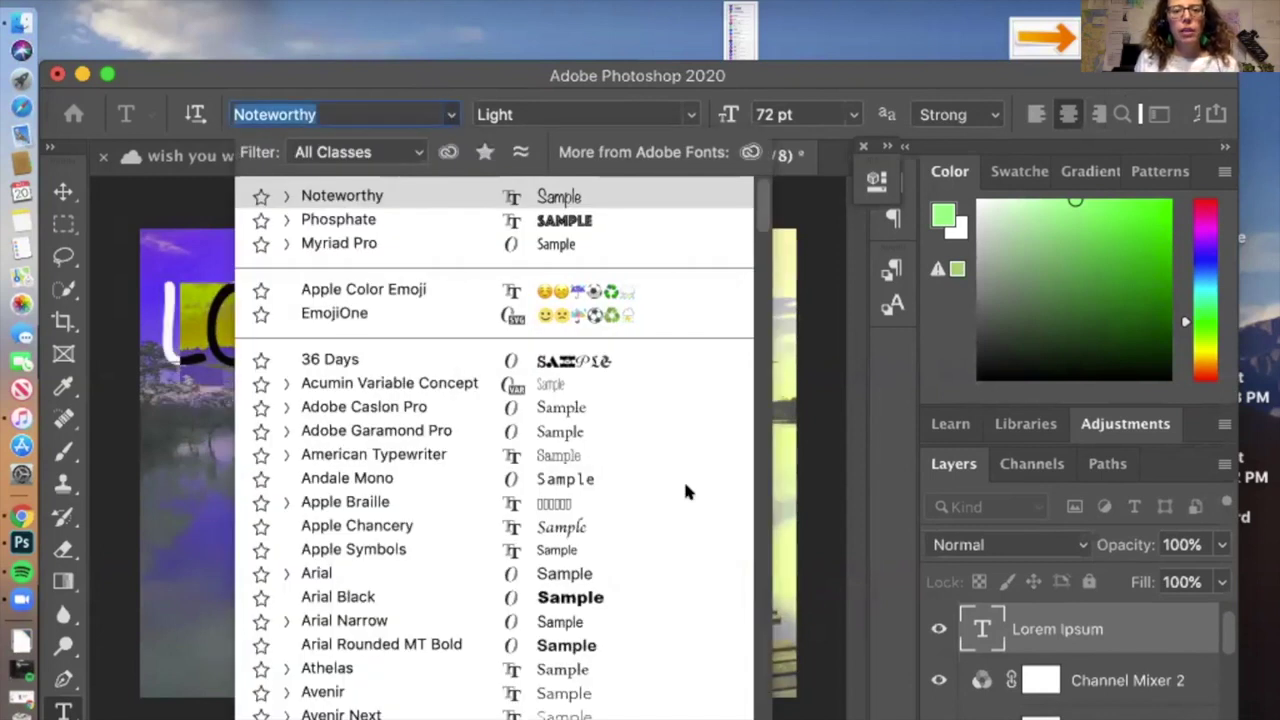
key("Down")
key("Down")
key("Down")
key("Down")
key("Down")
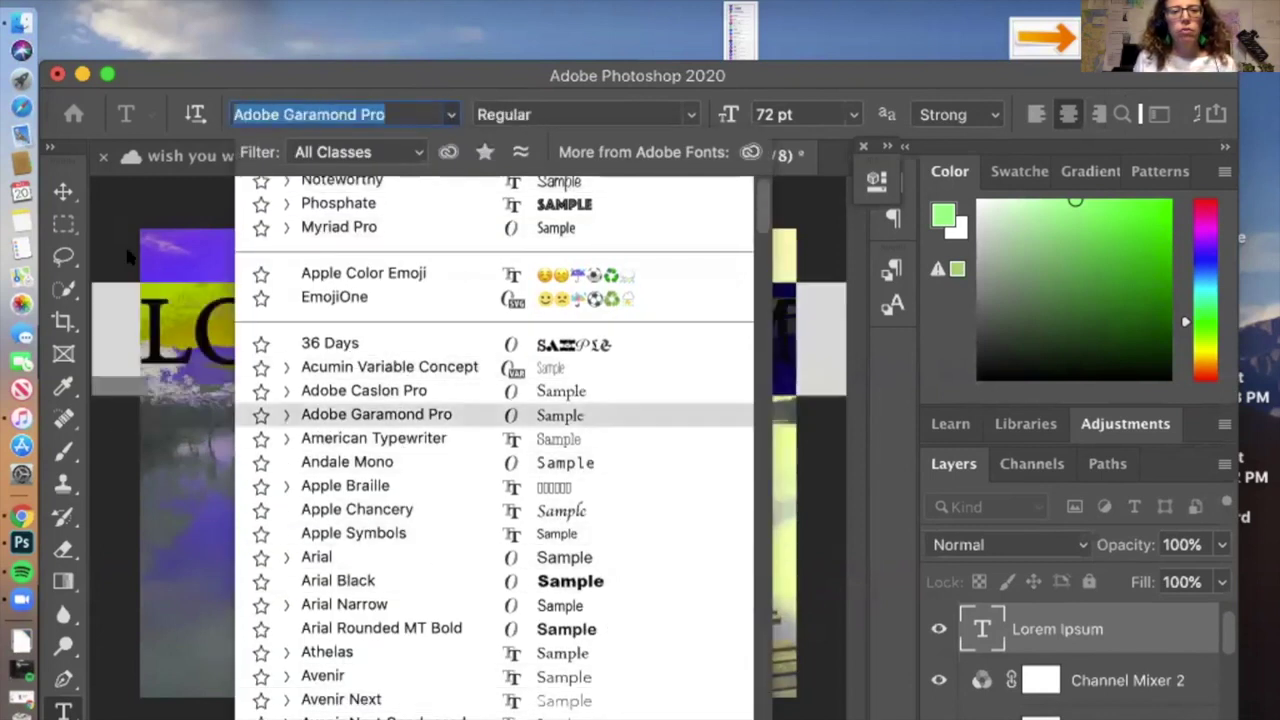
scroll(489, 558, "down", 1)
scroll(425, 590, "down", 10)
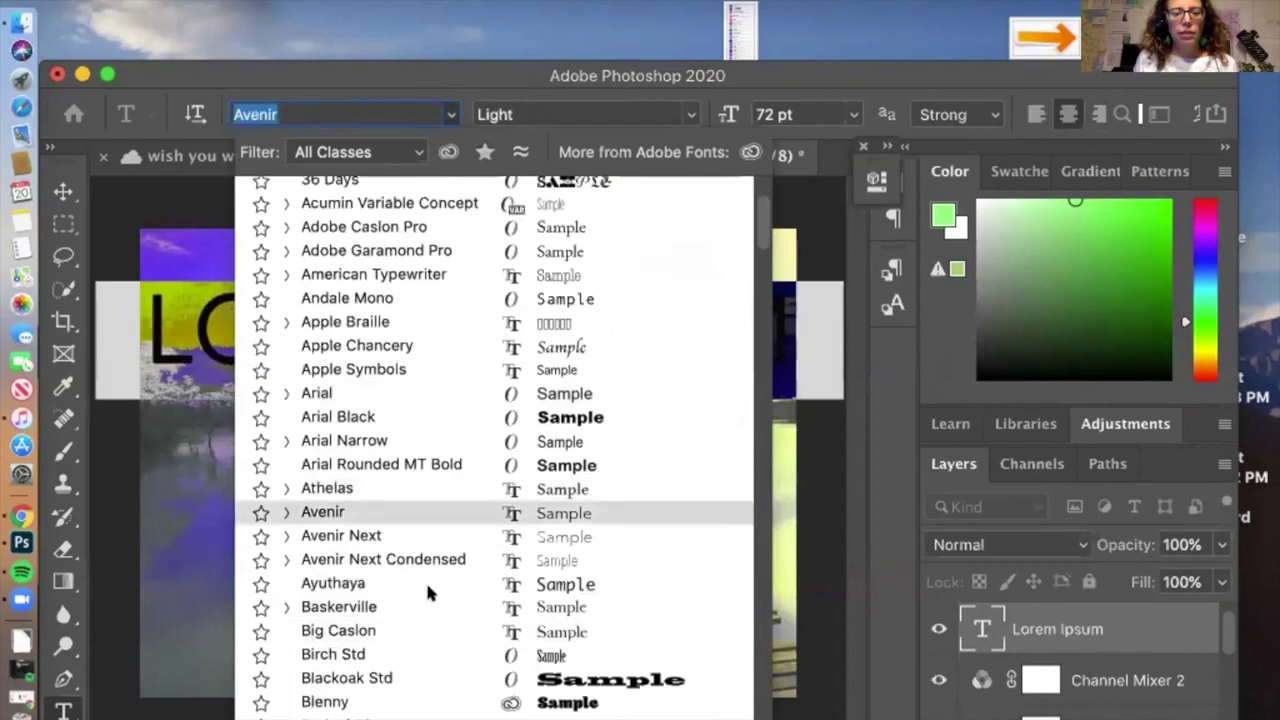
scroll(427, 593, "down", 15)
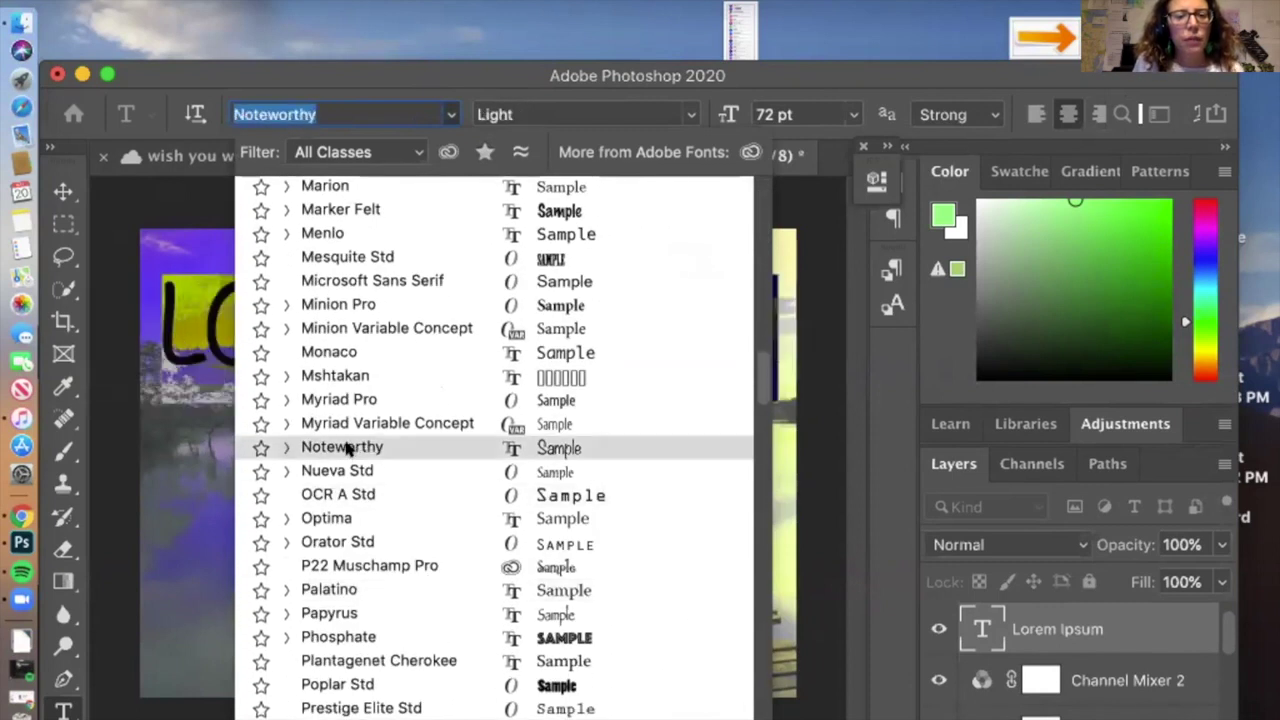
left_click(347, 448)
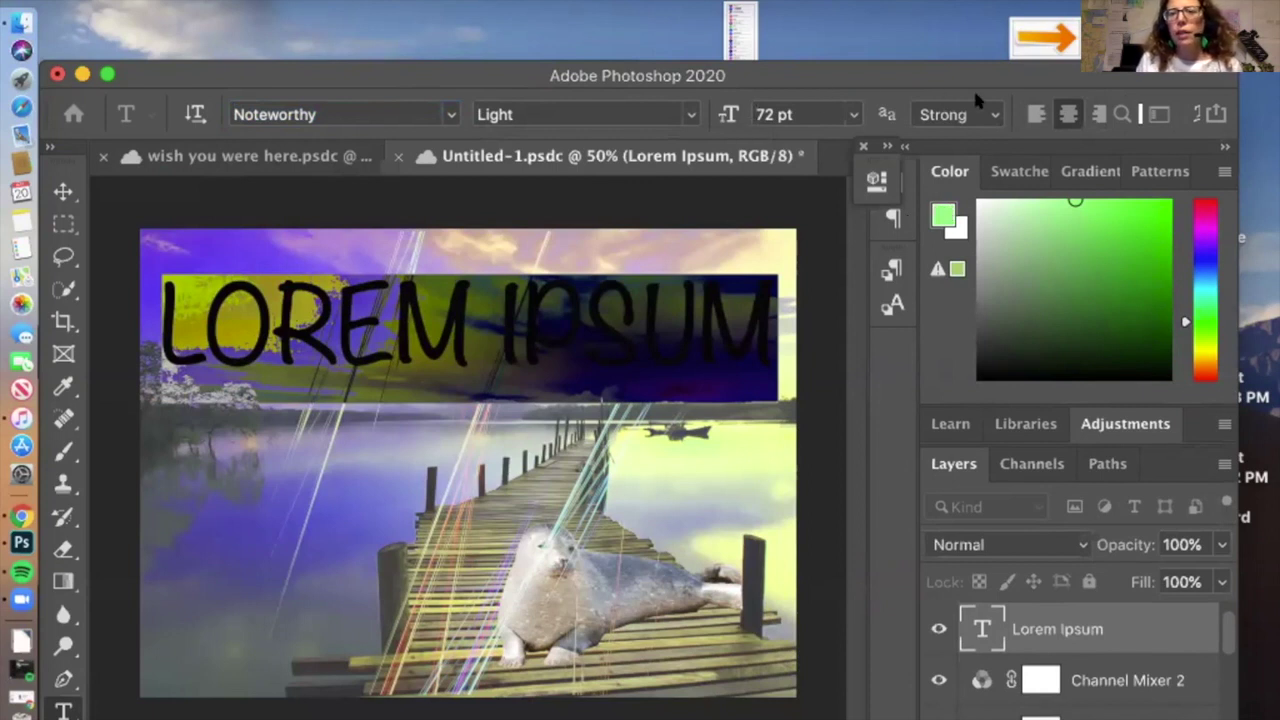
Close the Downloads window in Finder, return to Photoshop, and reposition its window on the desktop
left_click_drag(910, 75, 862, 84)
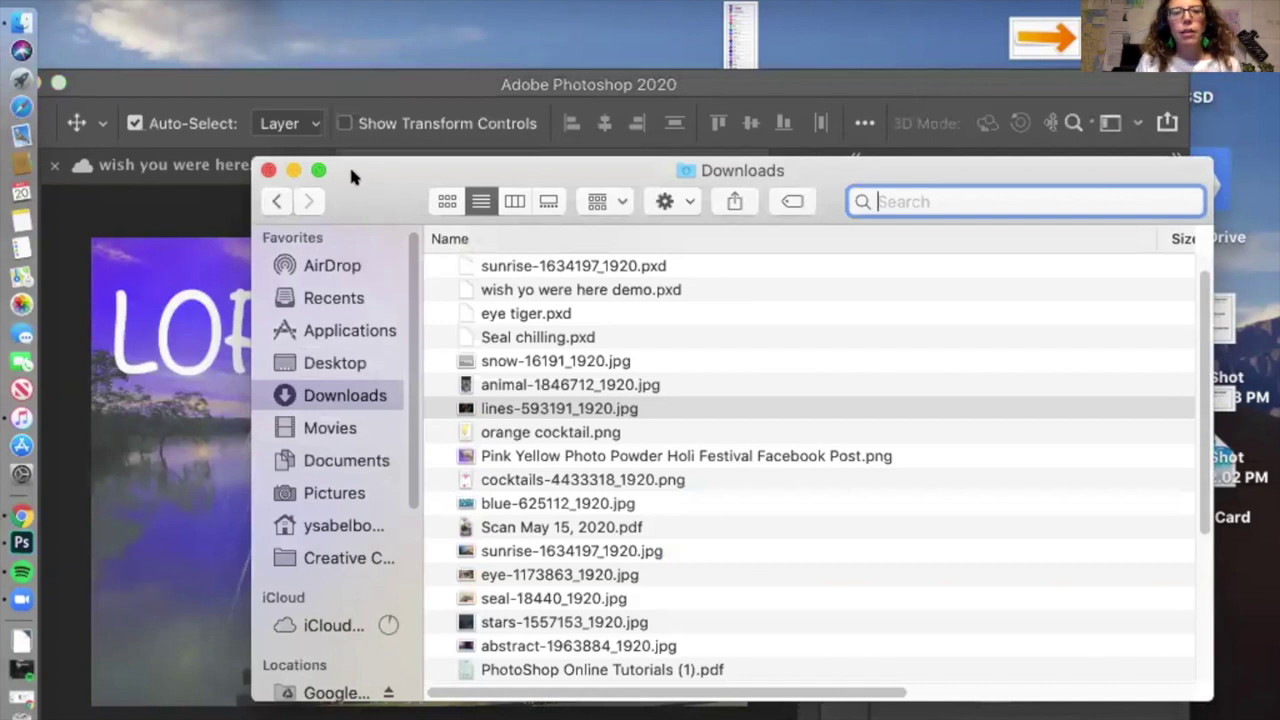
left_click(272, 170)
left_click(985, 92)
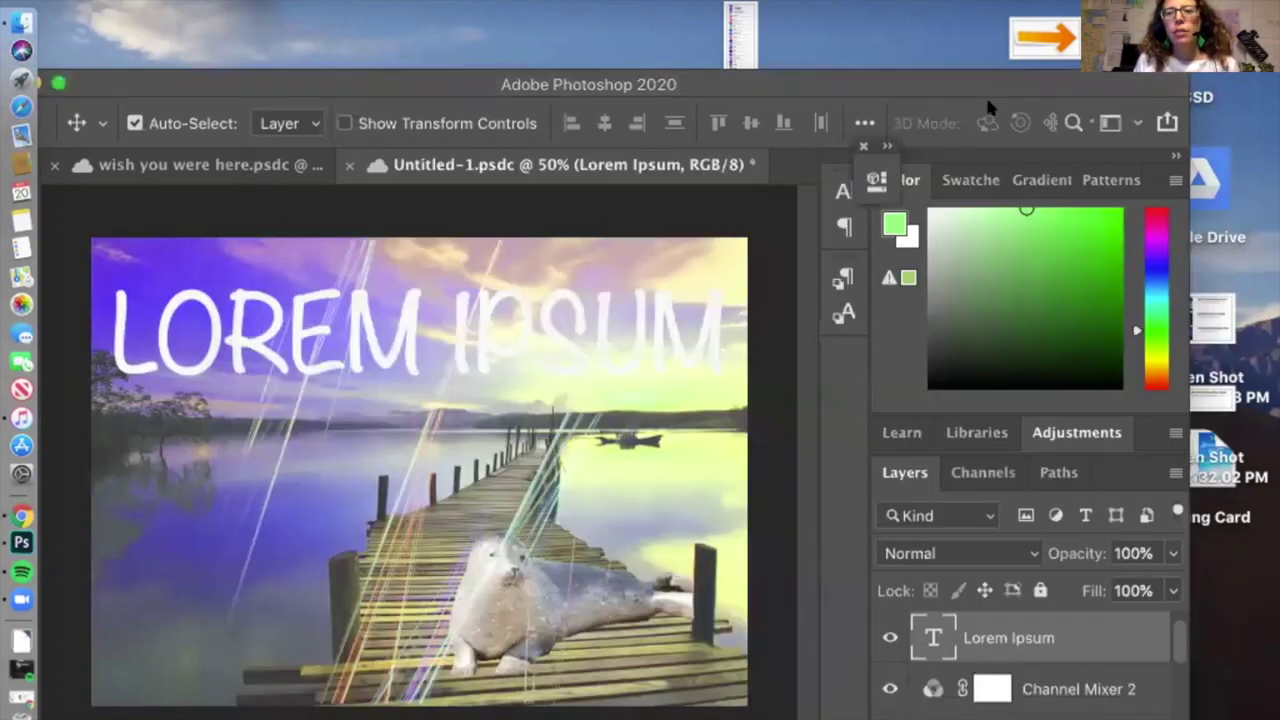
mouse_move(928, 88)
left_mouse_down()
mouse_move(1054, 127)
mouse_move(1055, 90)
mouse_move(940, 95)
mouse_move(940, 73)
left_mouse_up()
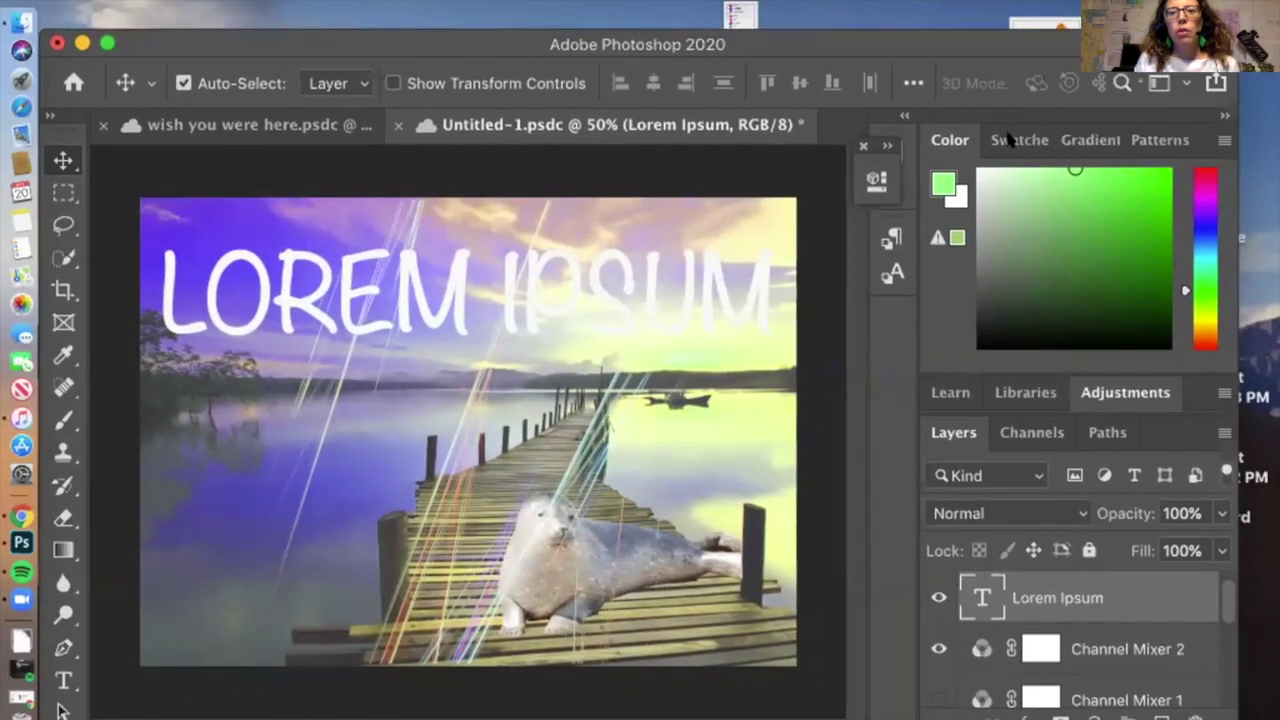
Show the Character settings and dock them in the same group as Color and Swatches
left_click(764, 3)
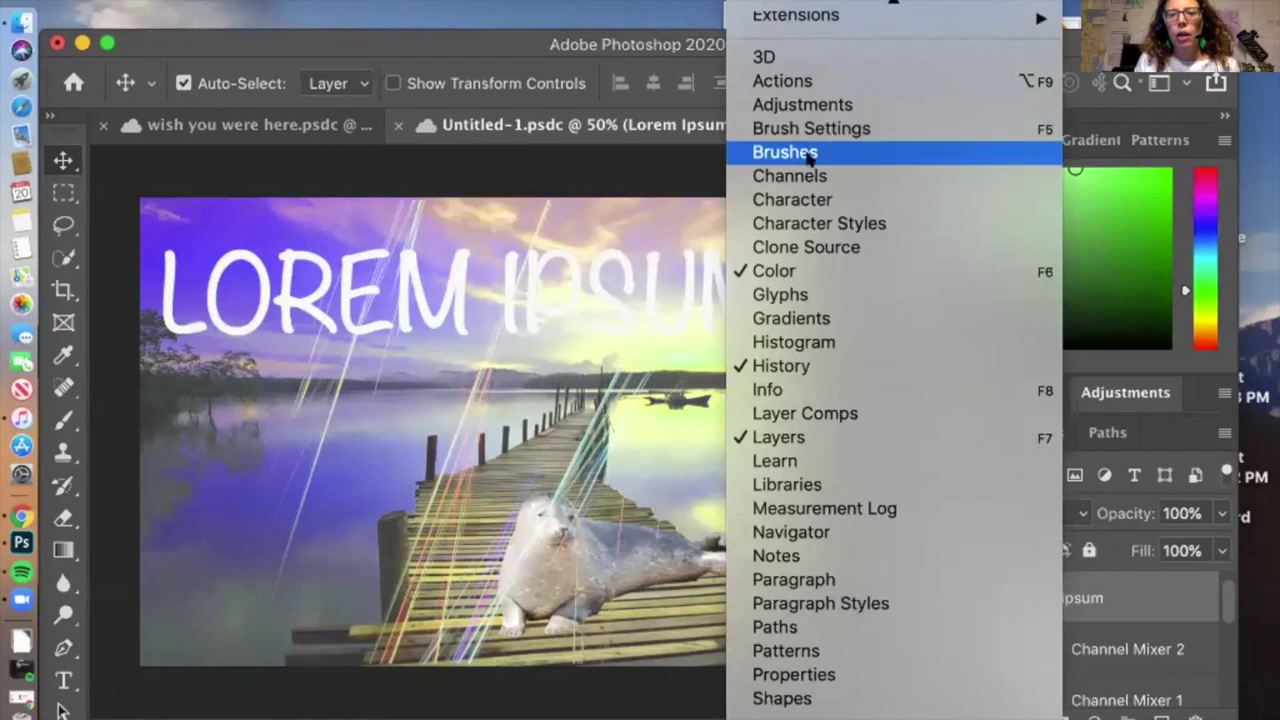
scroll(852, 310, "up", 3)
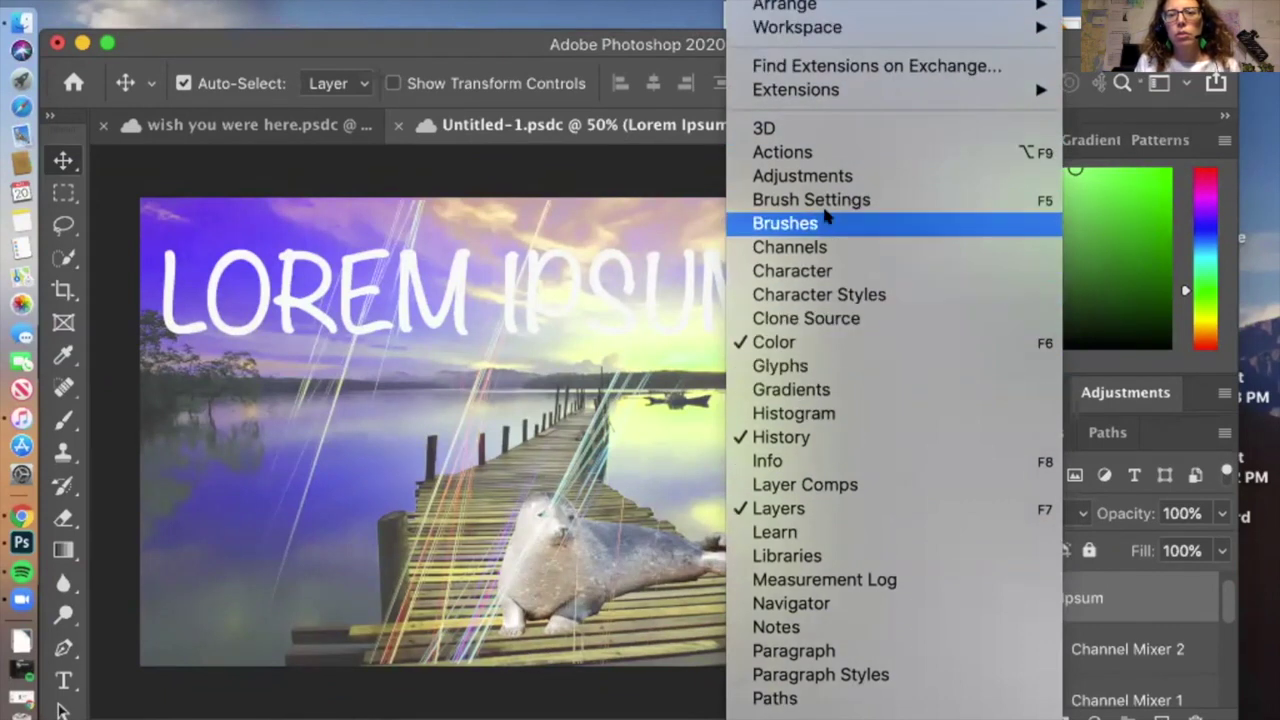
left_click(836, 271)
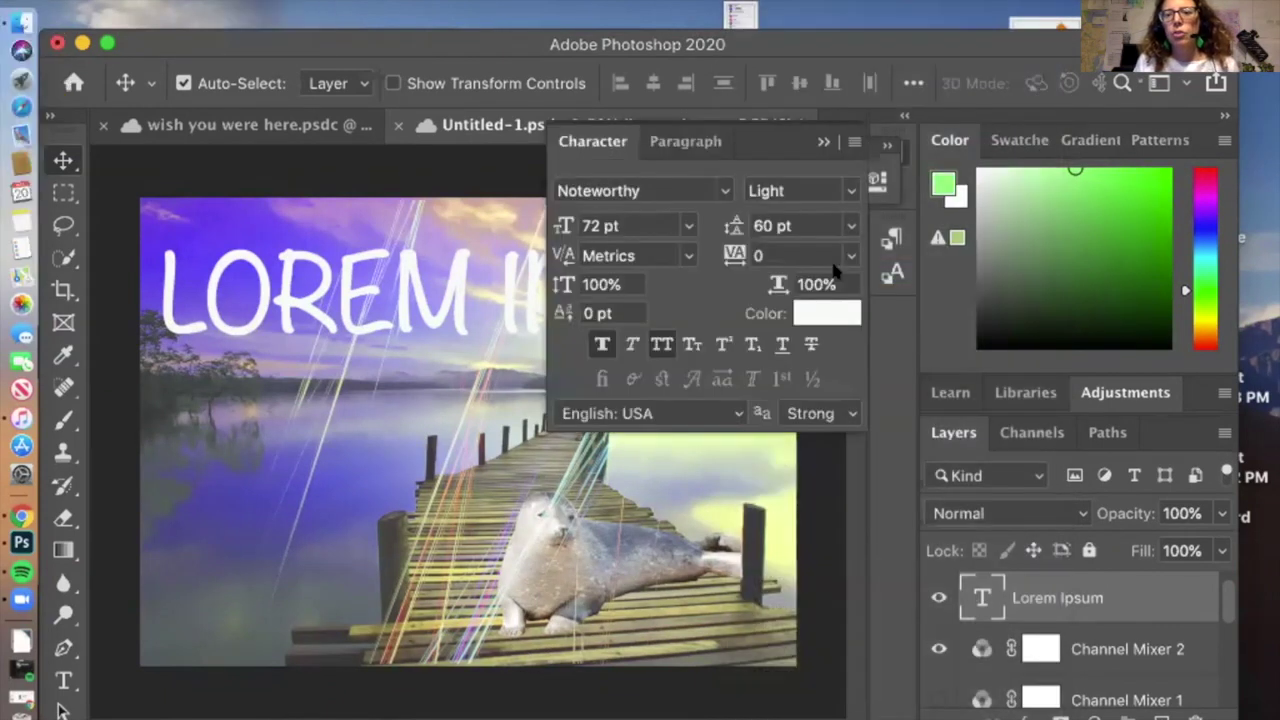
left_click_drag(893, 148, 1000, 142)
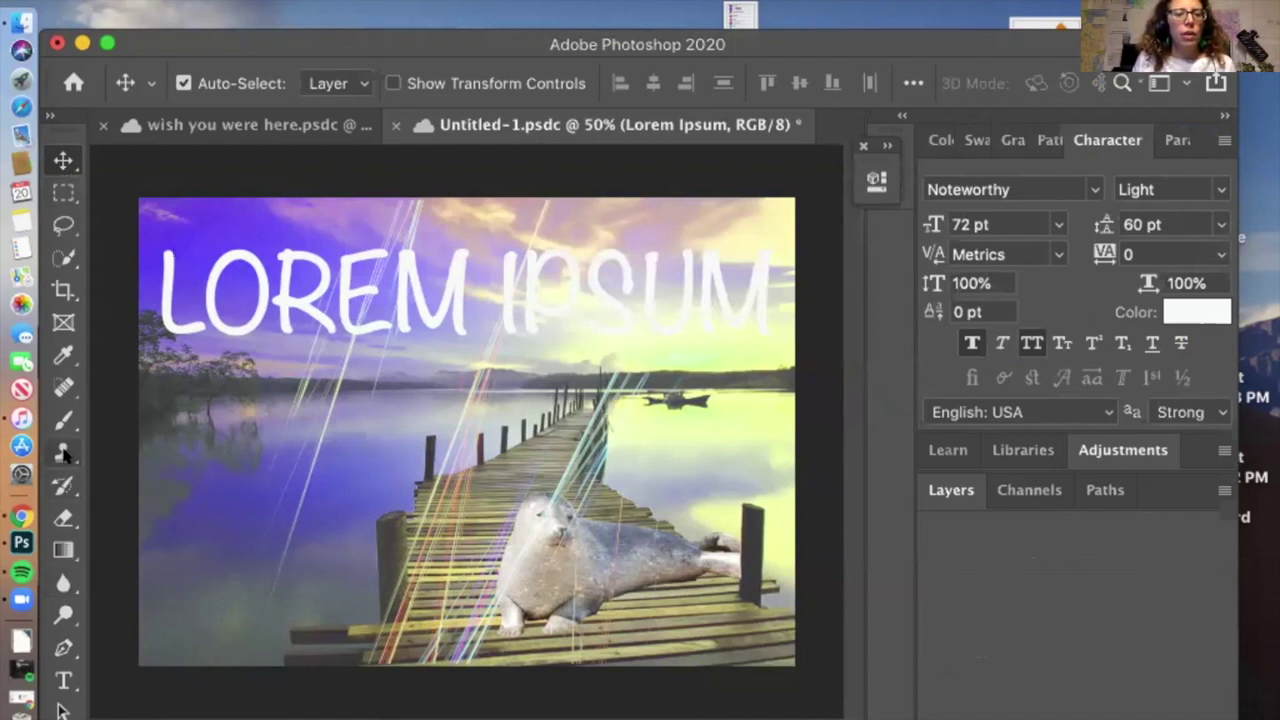
Recolor the LOREM IPSUM text by sampling the purple foreground color and fine-tuning it to 6b42f4
left_click(63, 680)
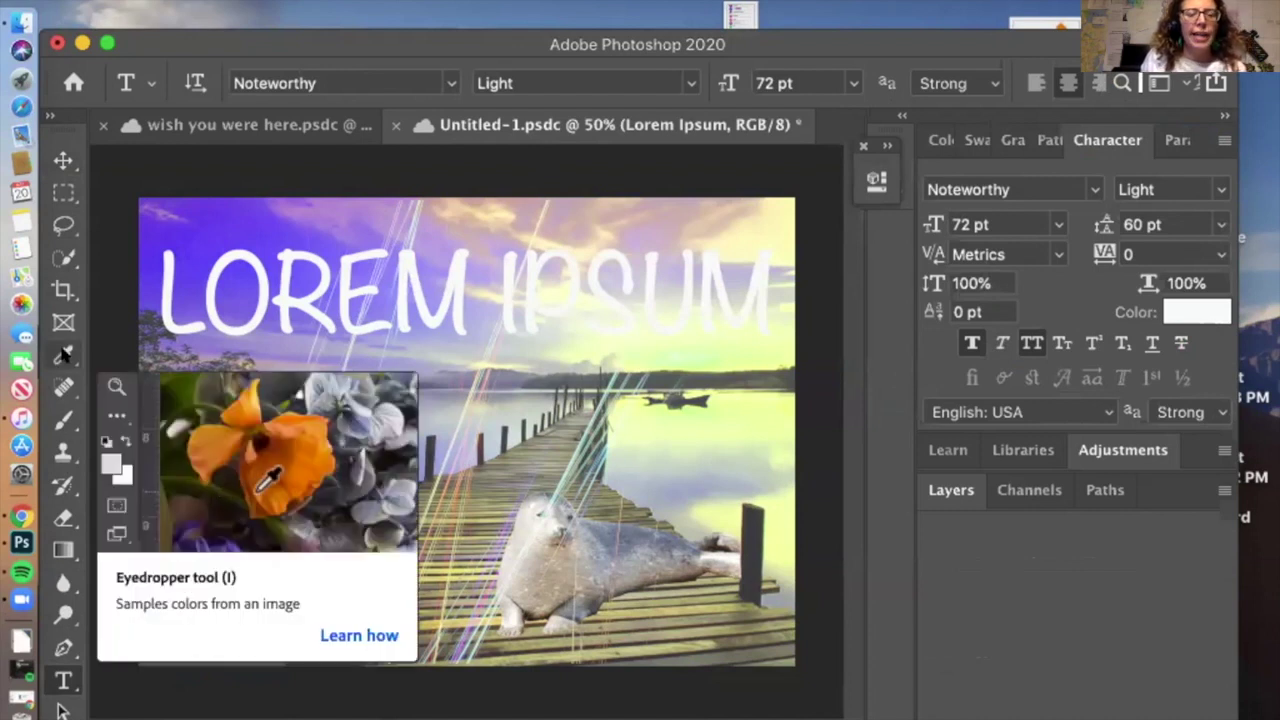
left_click(65, 354)
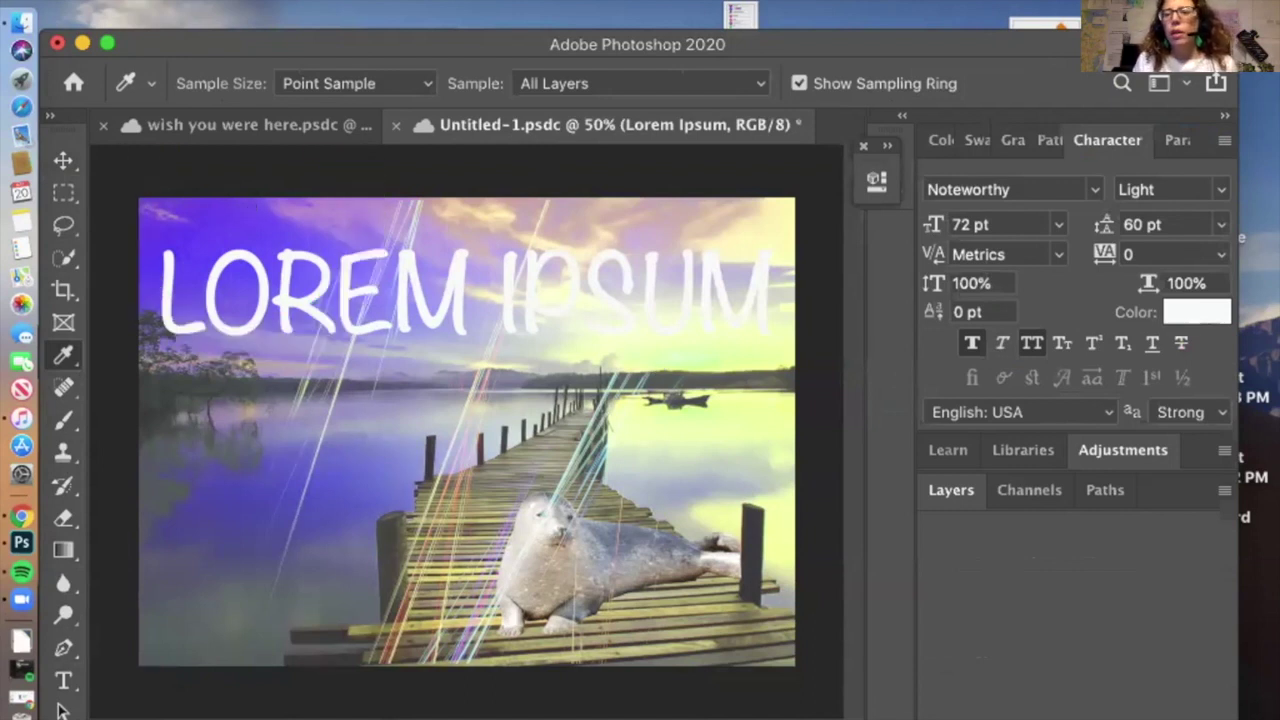
left_click(1197, 313)
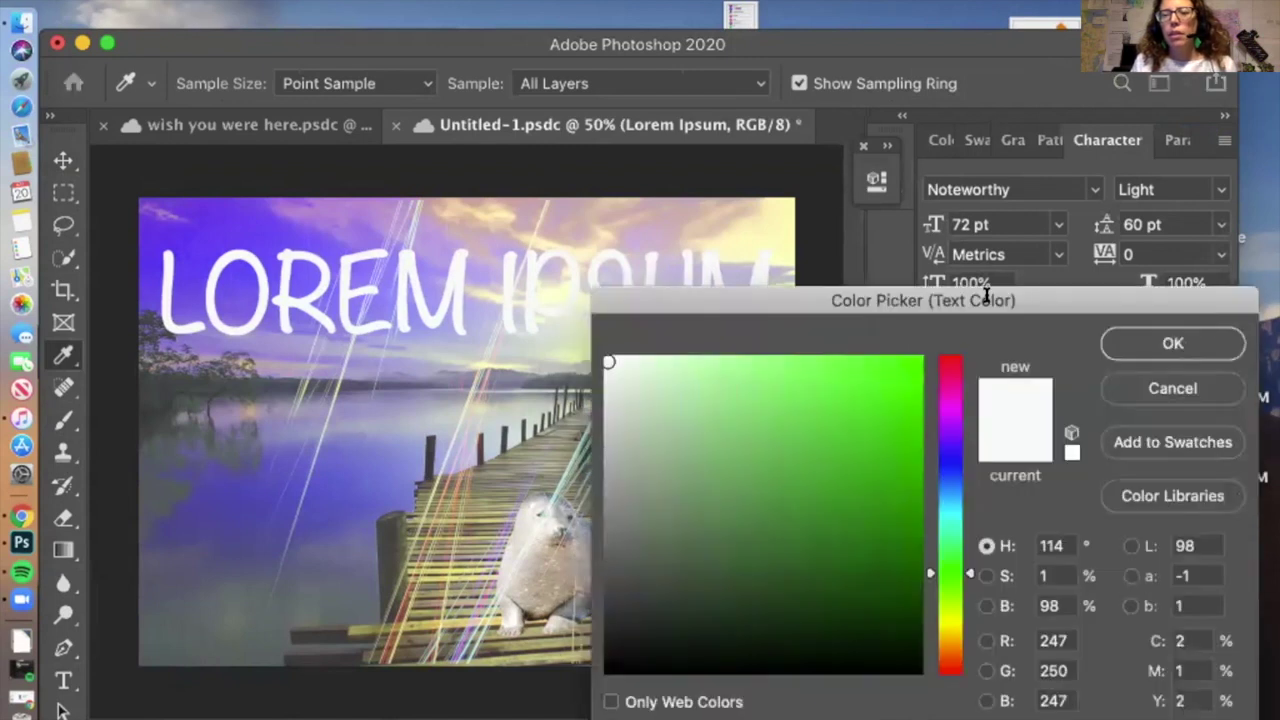
left_click_drag(1072, 308, 495, 218)
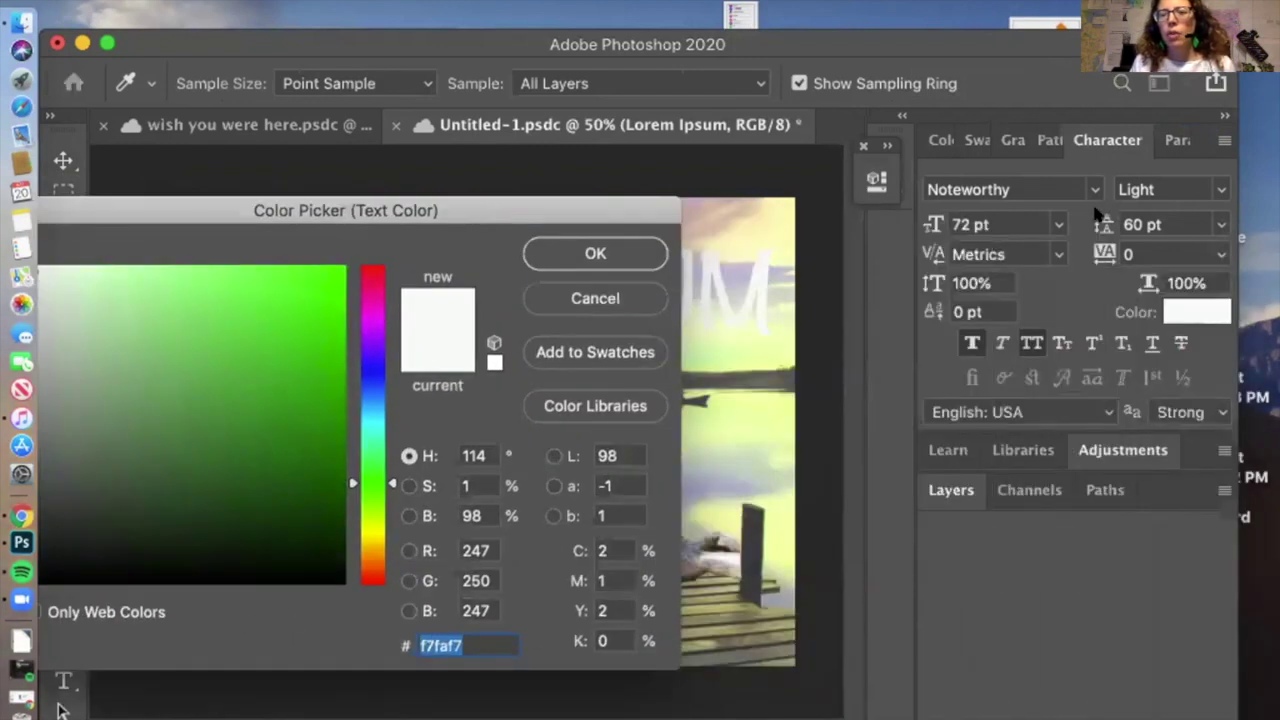
left_click(936, 141)
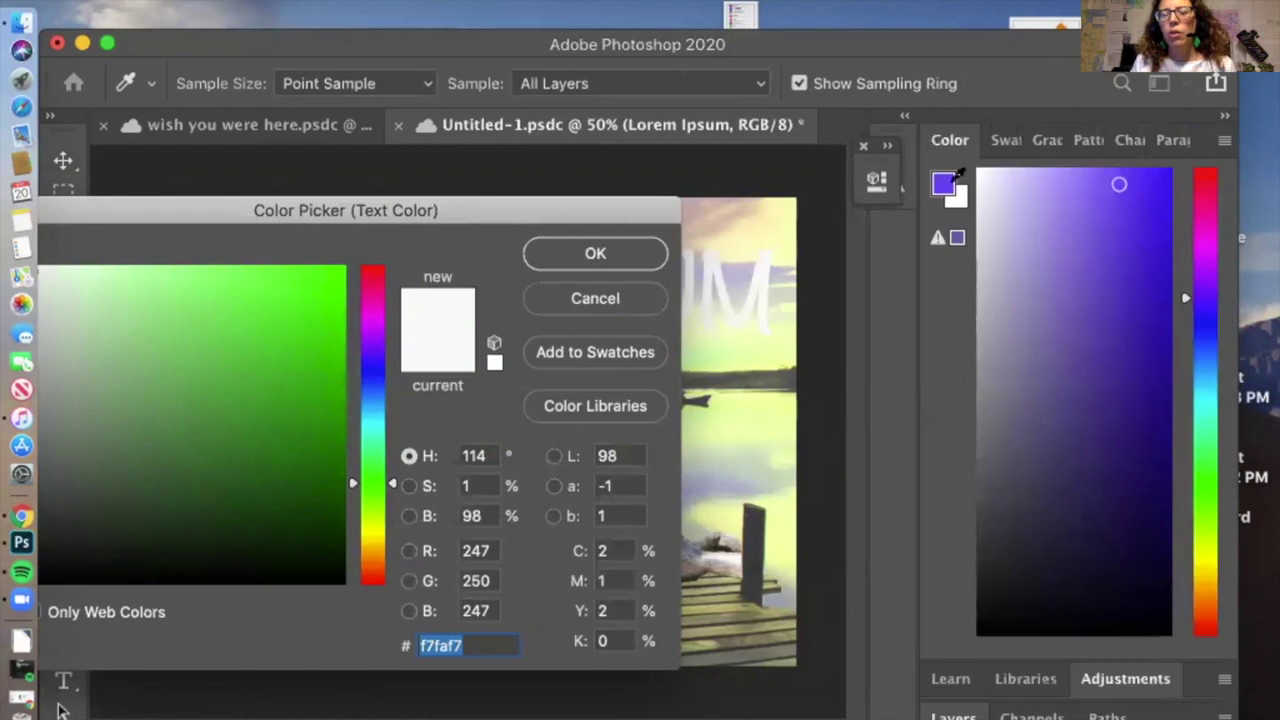
left_click(943, 178)
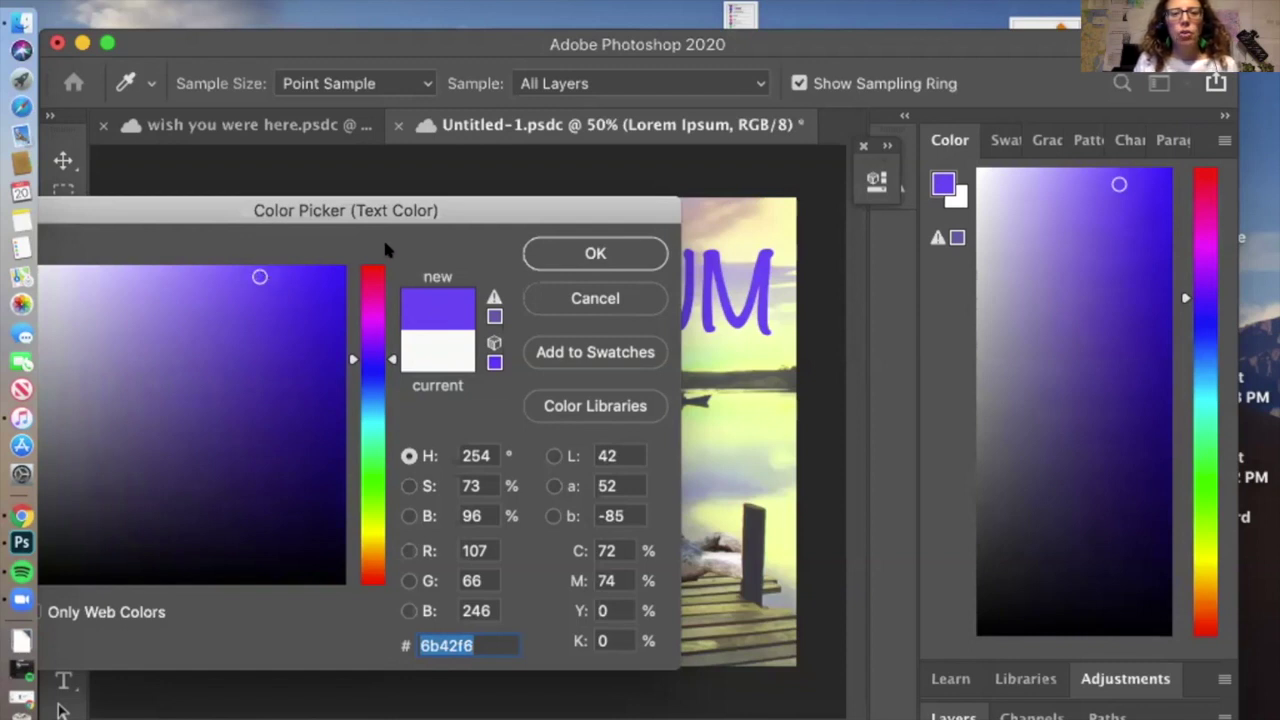
left_click(258, 277)
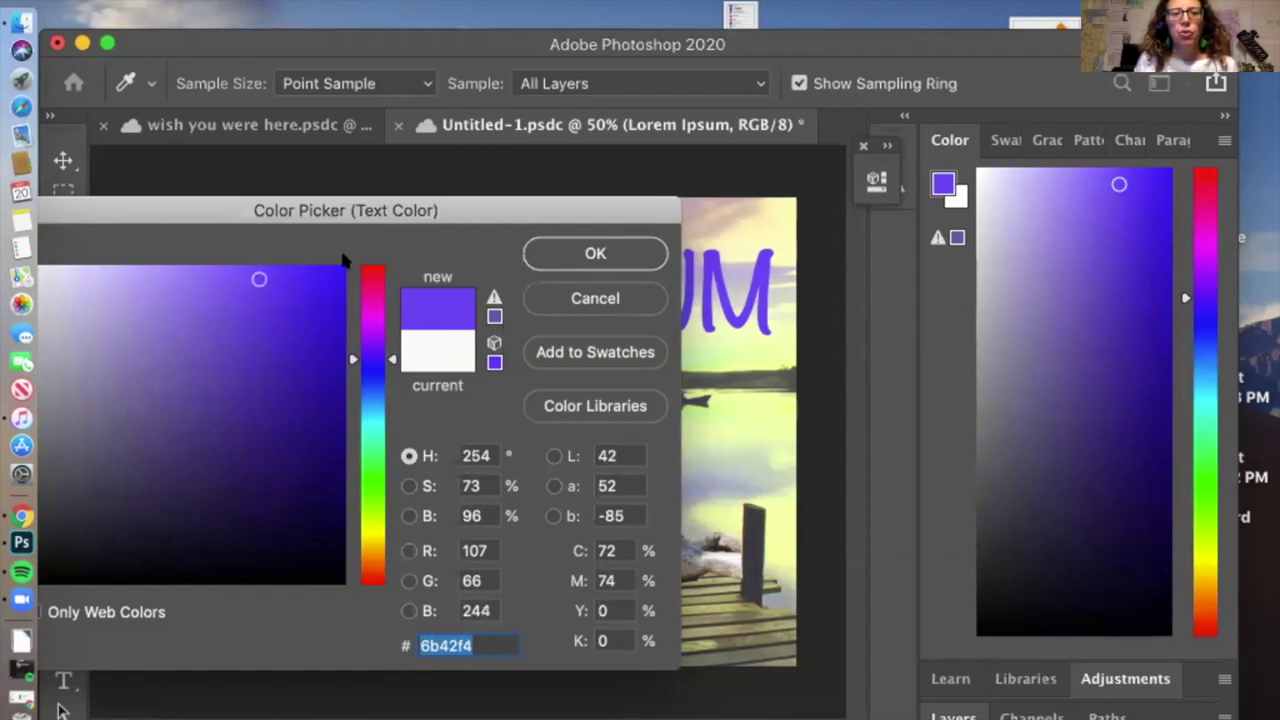
left_click(641, 256)
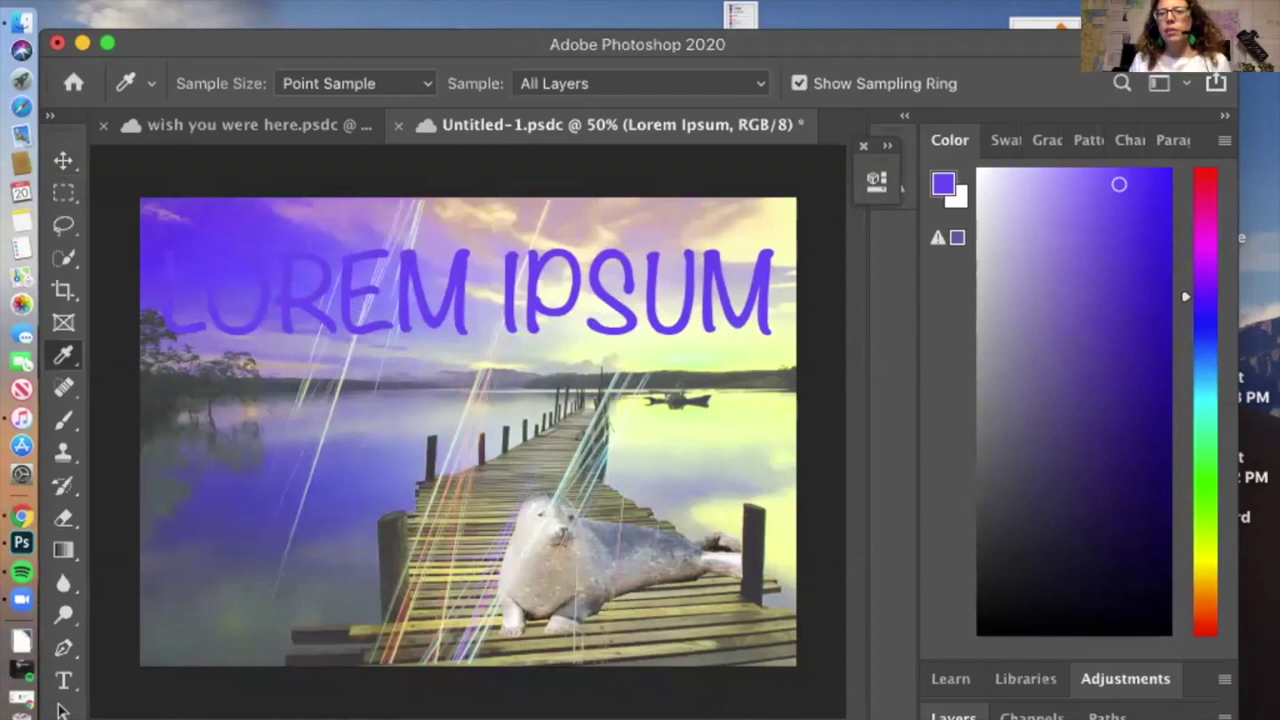
Shift the application window down slightly and show the Character Styles
mouse_move(1170, 42)
left_mouse_down()
mouse_move(1170, 96)
mouse_move(1213, 100)
mouse_move(1183, 97)
mouse_move(1183, 44)
left_mouse_up()
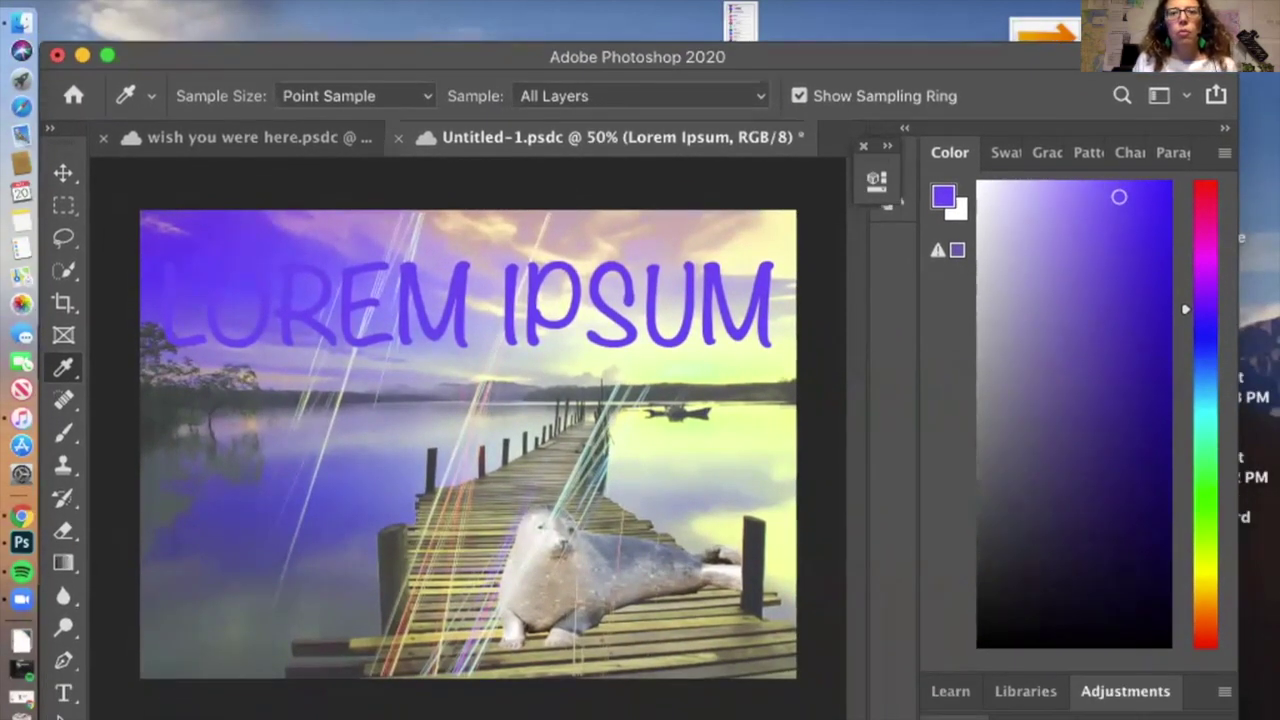
left_click(762, 1)
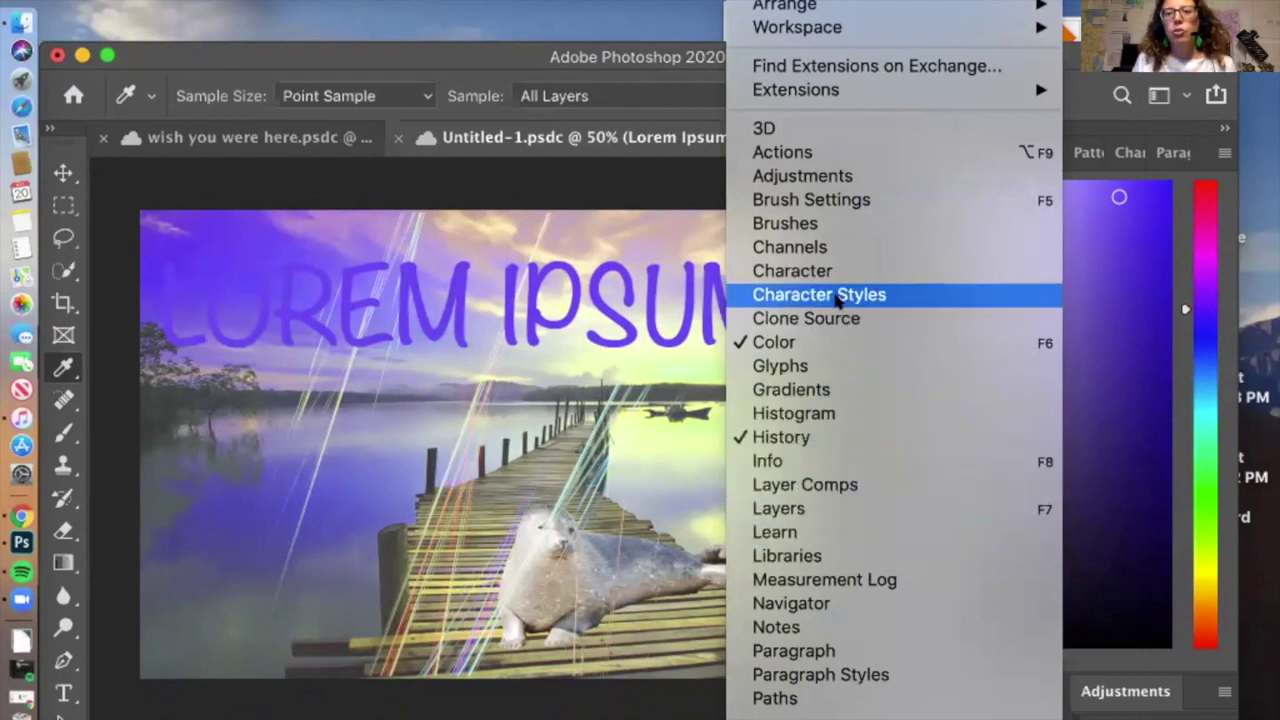
left_click(838, 296)
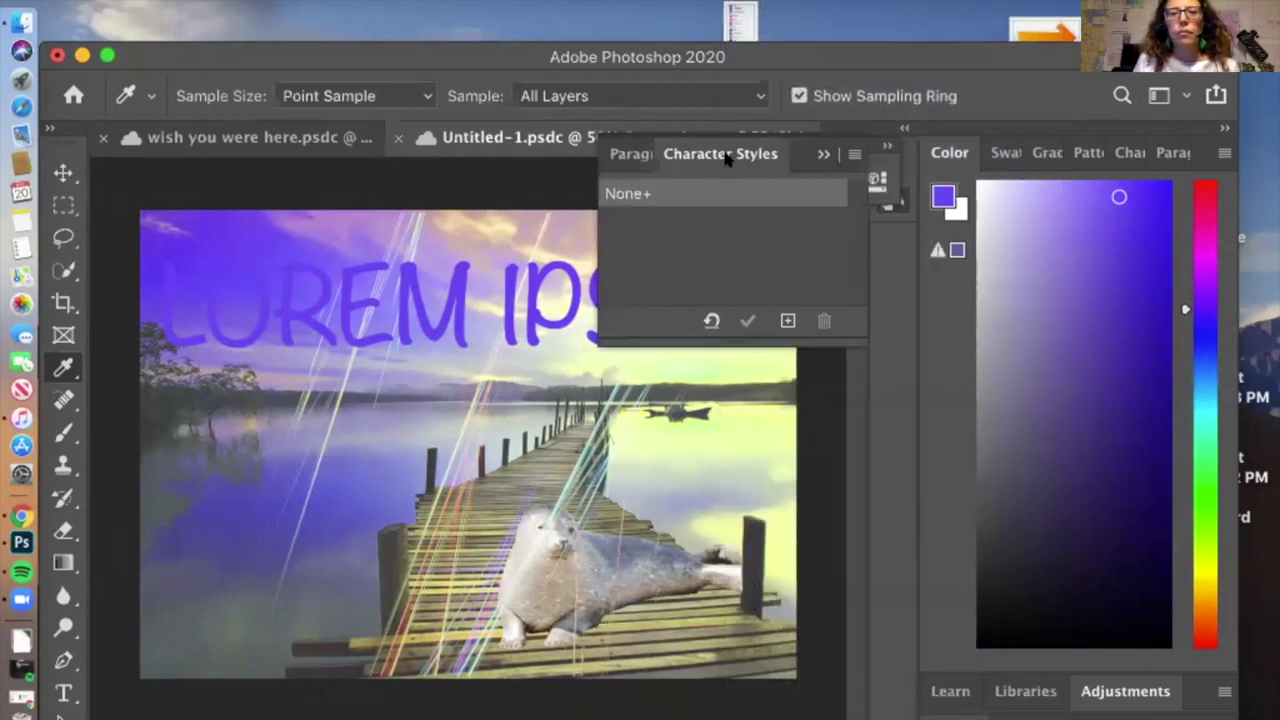
Add a Stroke layer style to the LOREM IPSUM text layer
left_click(768, 2)
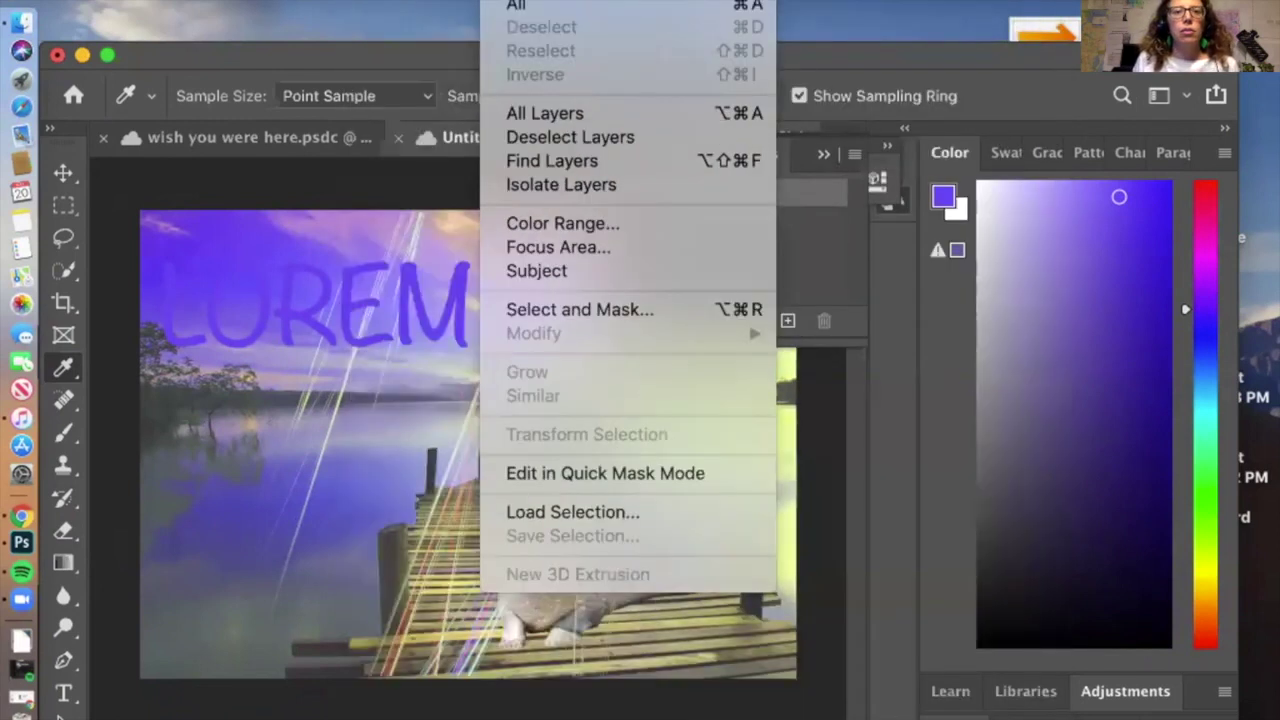
mouse_move(380, 2)
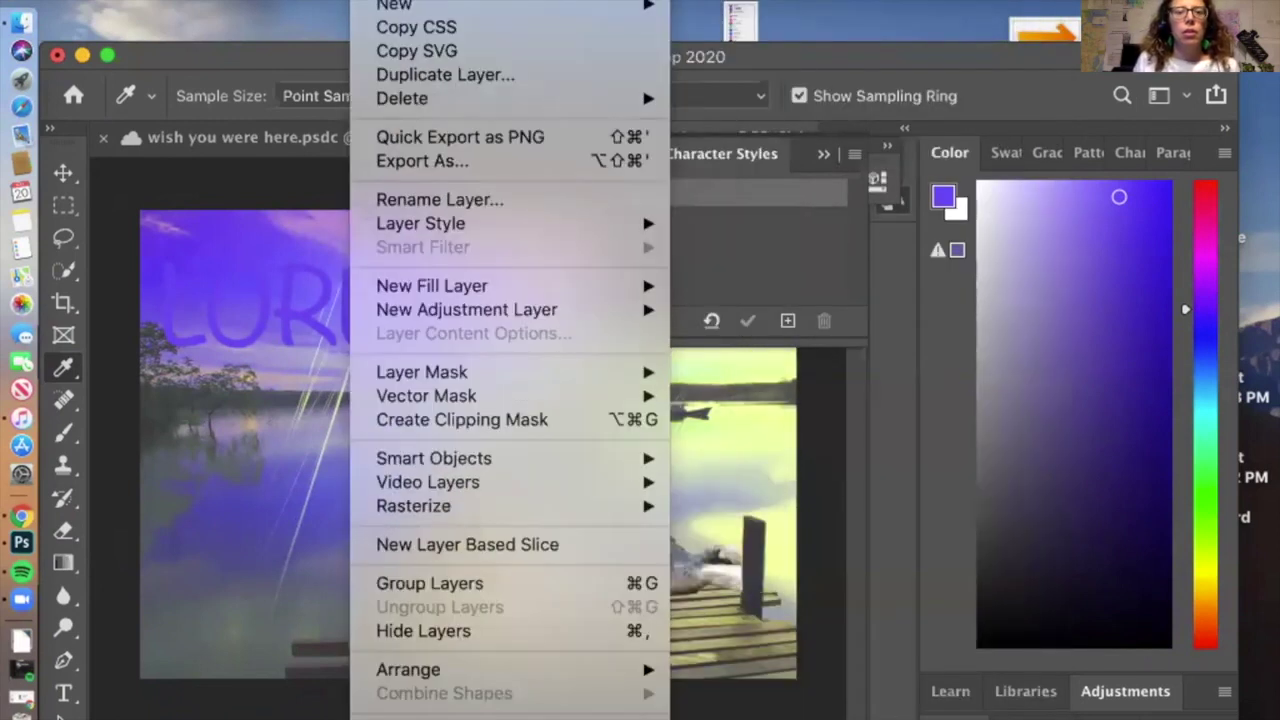
mouse_move(447, 280)
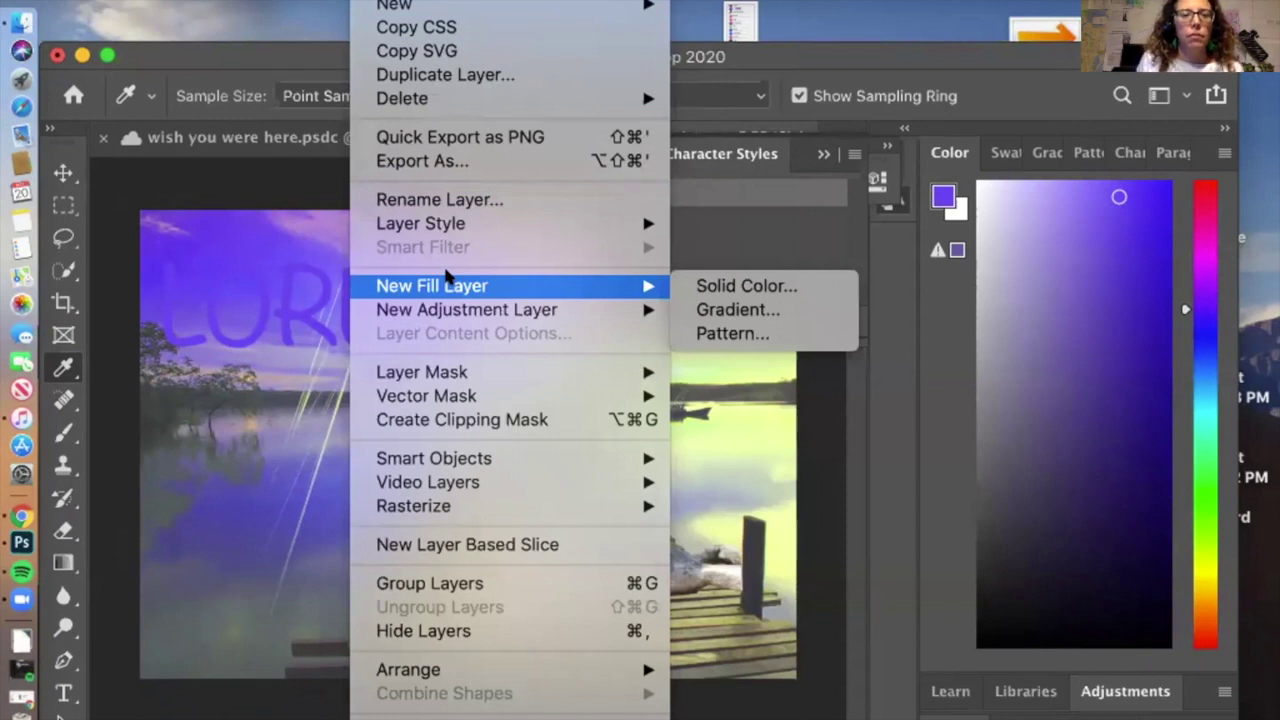
mouse_move(465, 225)
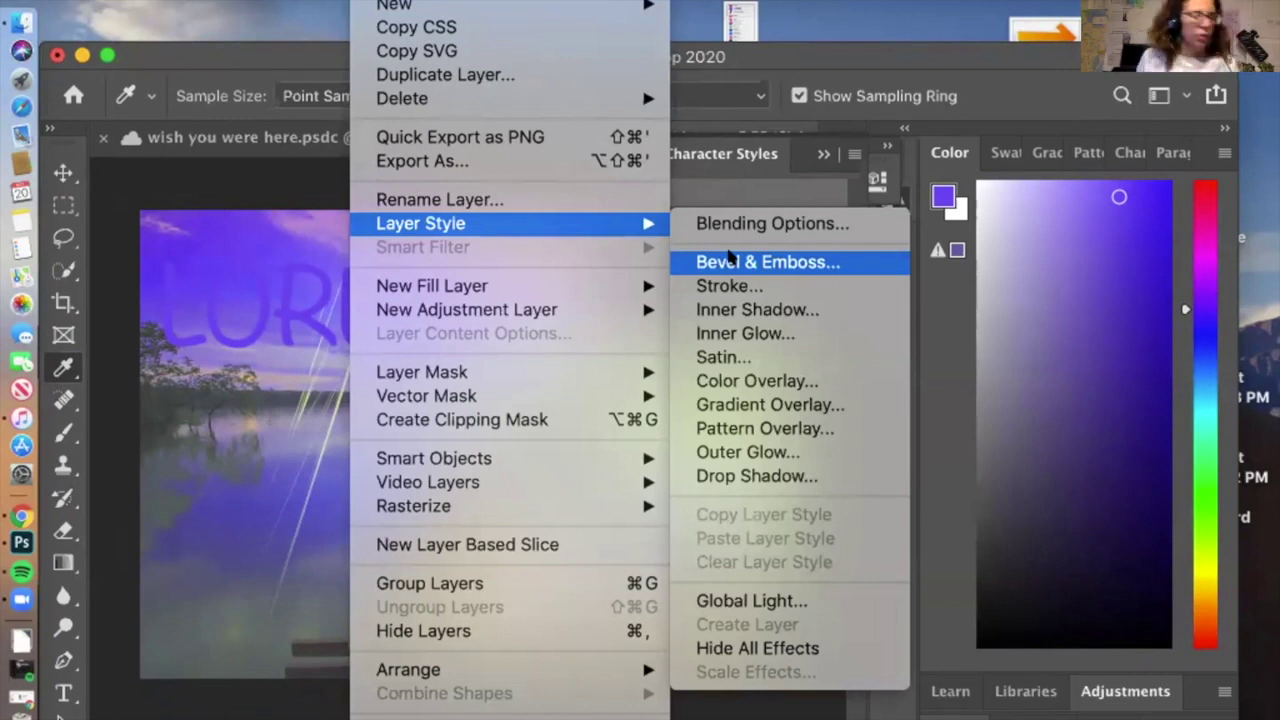
left_click(731, 286)
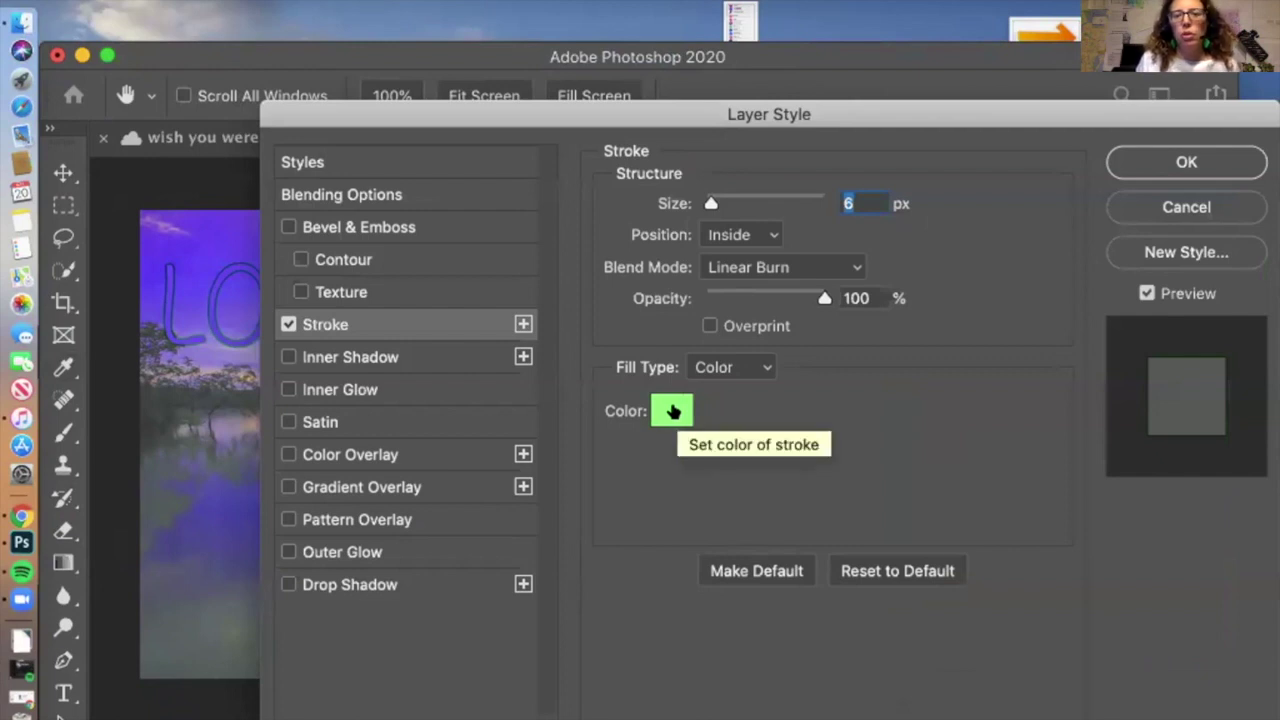
Set the stroke color to dark purple 8a0888 and keep its blend mode at Linear Burn
left_click(672, 411)
mouse_move(308, 229)
left_mouse_down()
mouse_move(574, 226)
mouse_move(776, 268)
left_mouse_up()
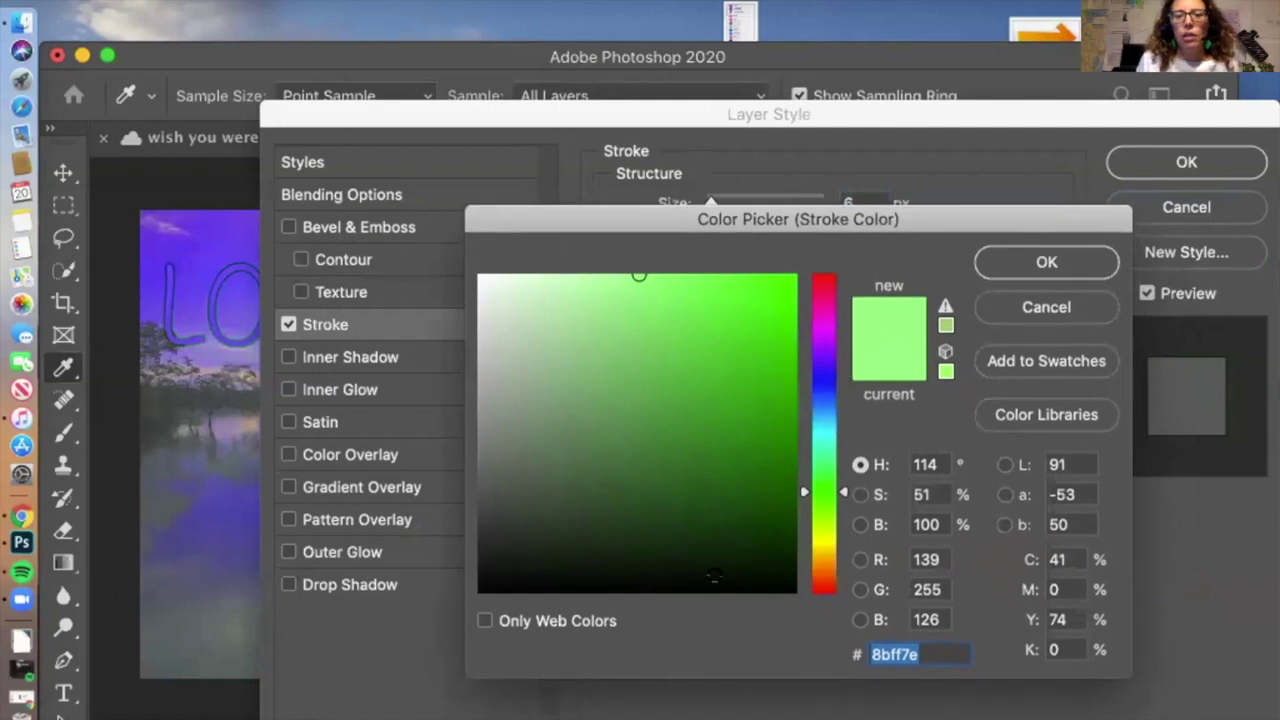
left_click(818, 327)
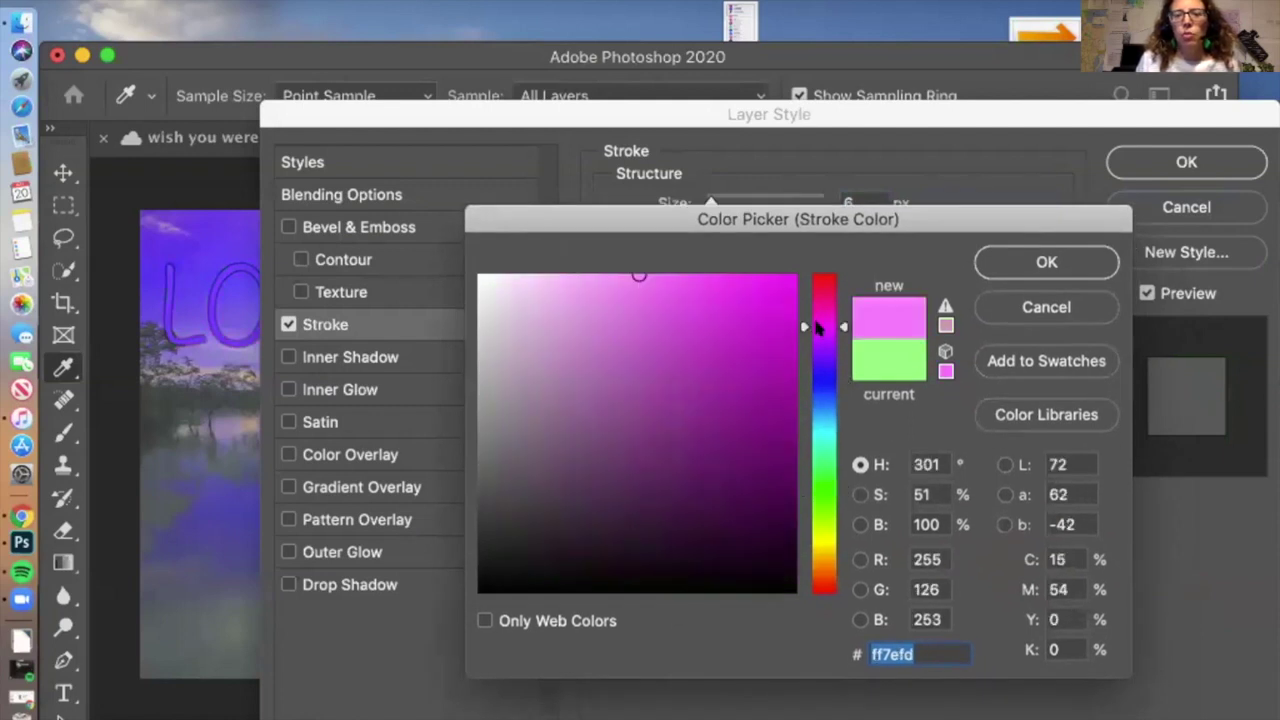
left_click(777, 420)
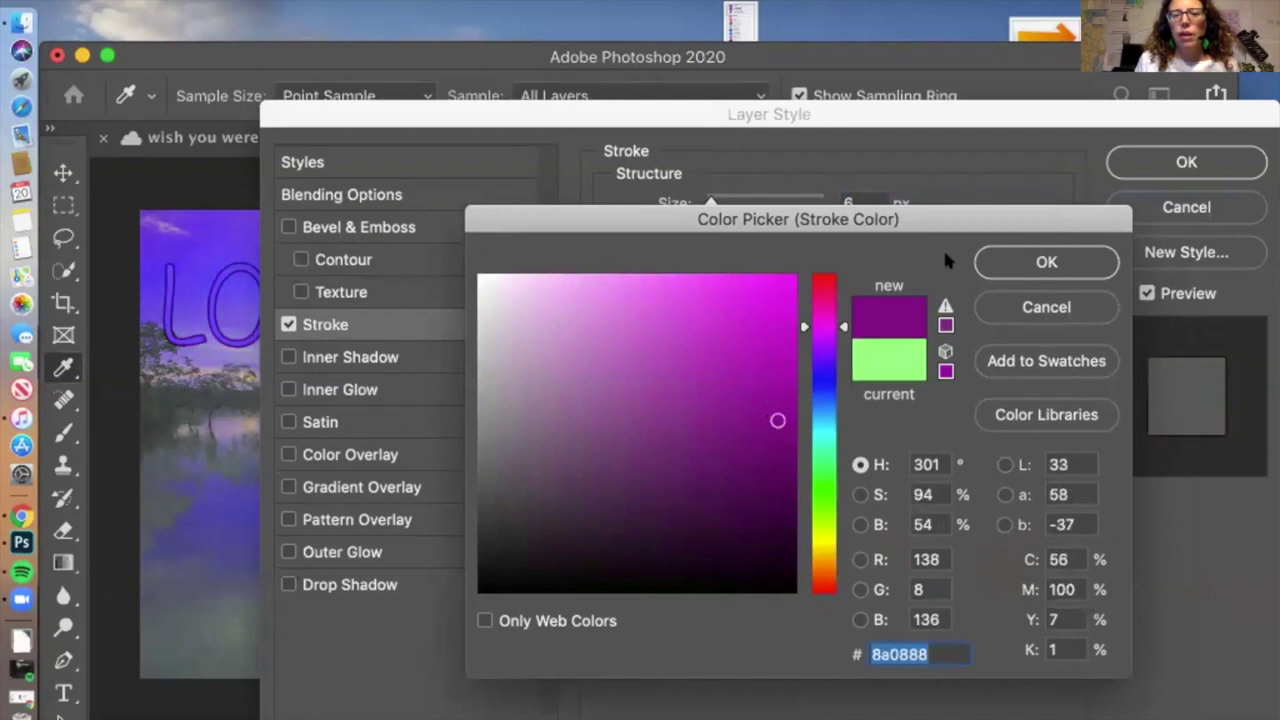
left_click(1040, 263)
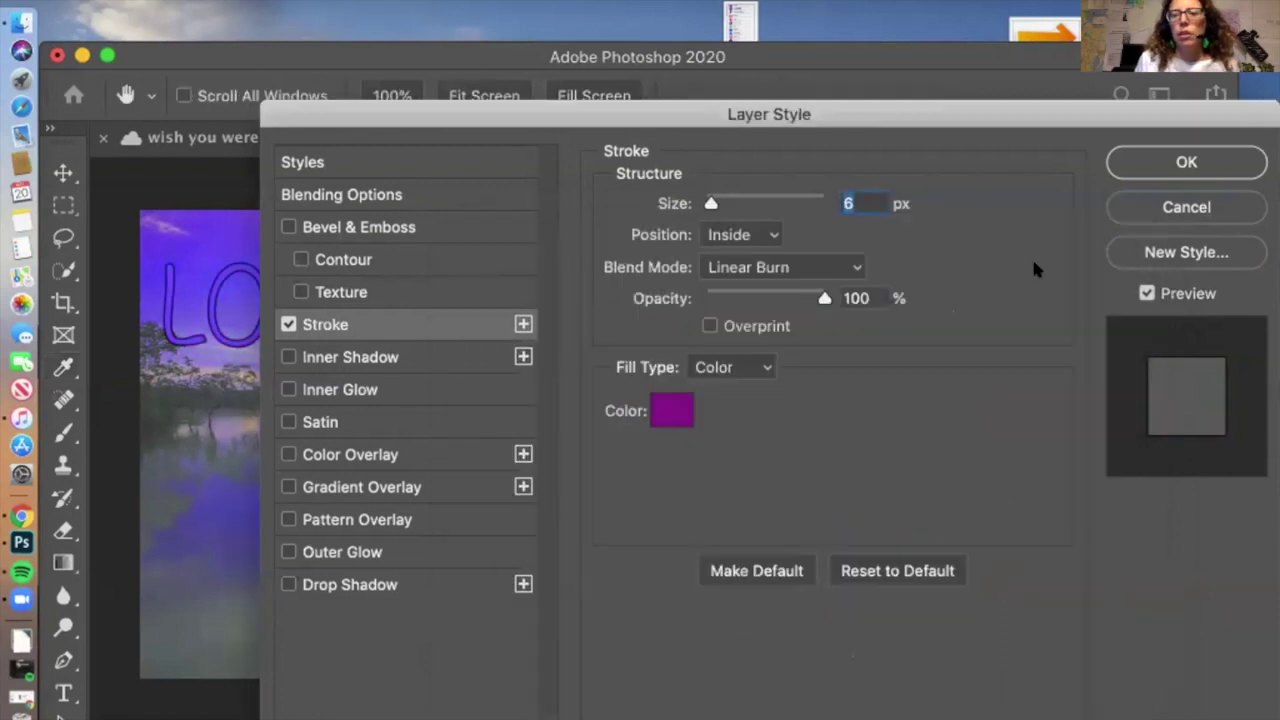
left_click(768, 268)
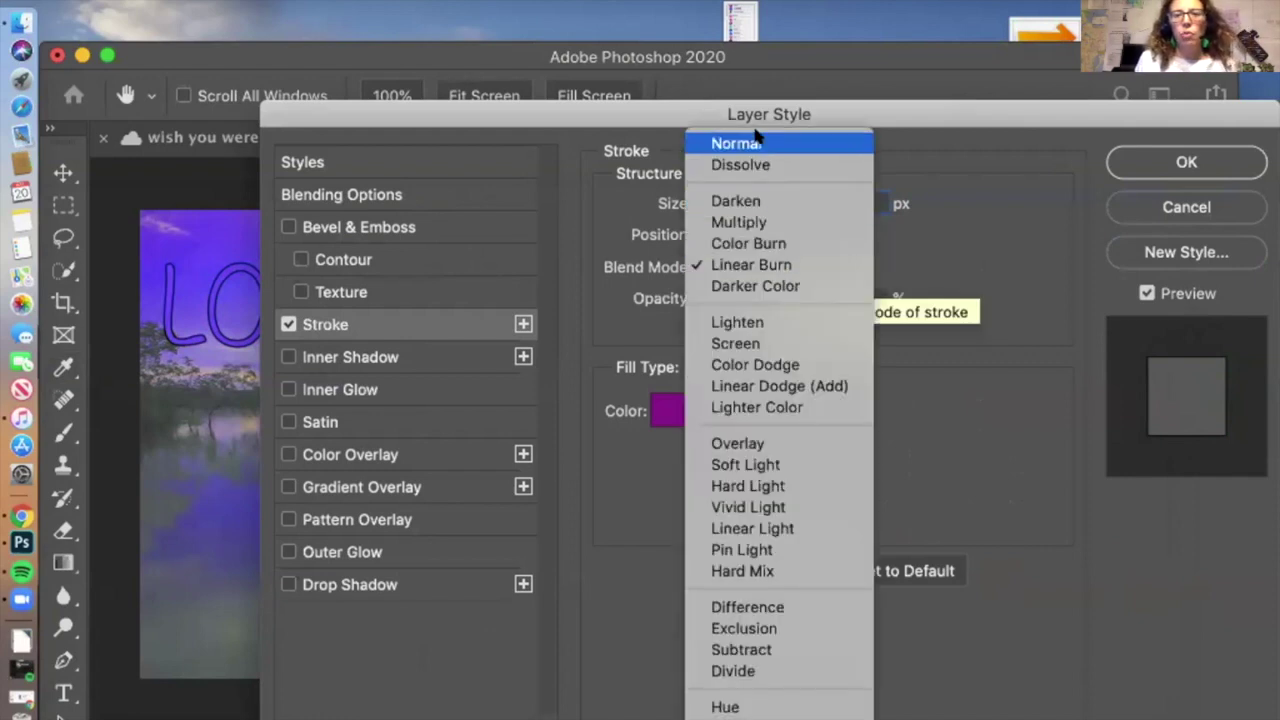
left_click(786, 266)
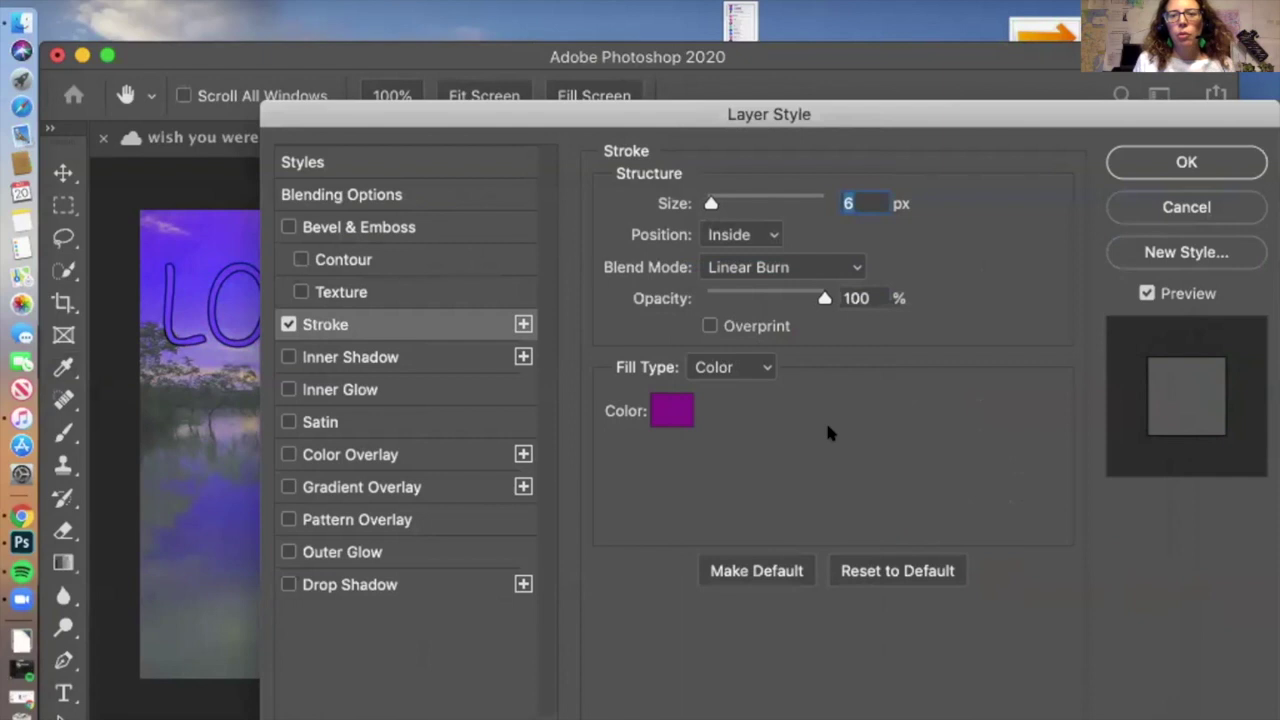
Add a Drop Shadow to the text and set its opacity to 95%
left_click(289, 585)
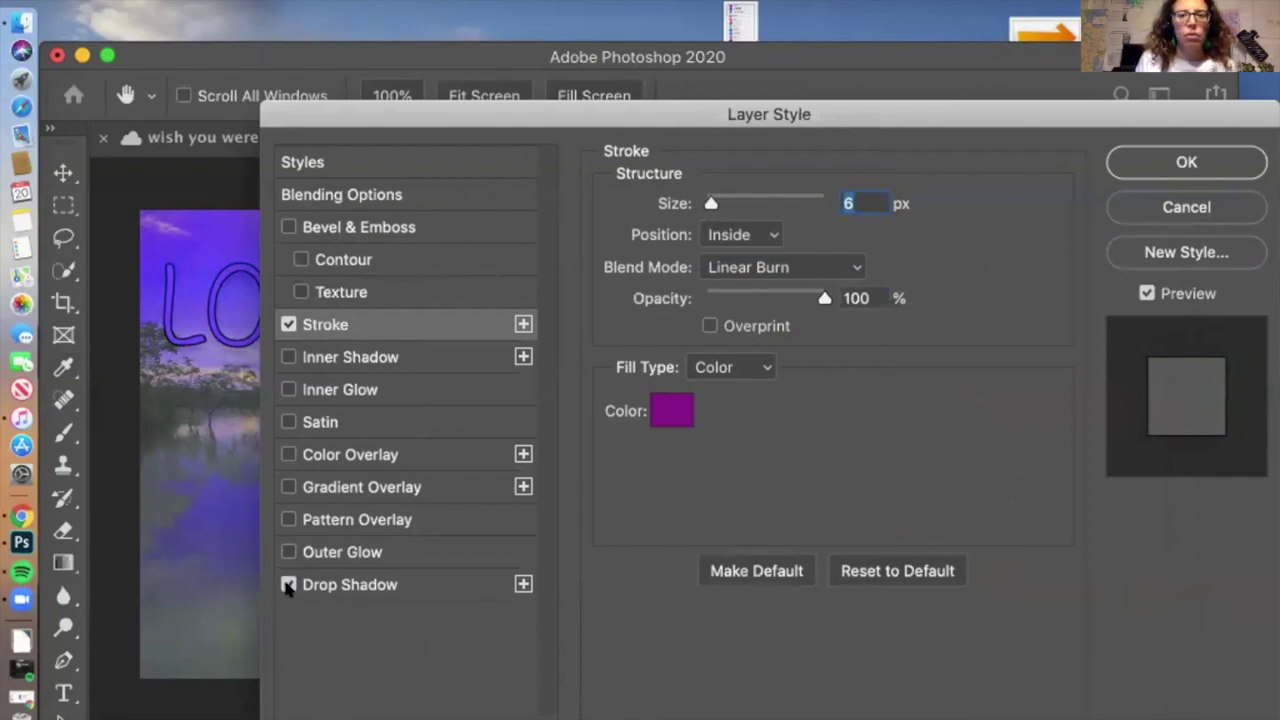
left_click(441, 585)
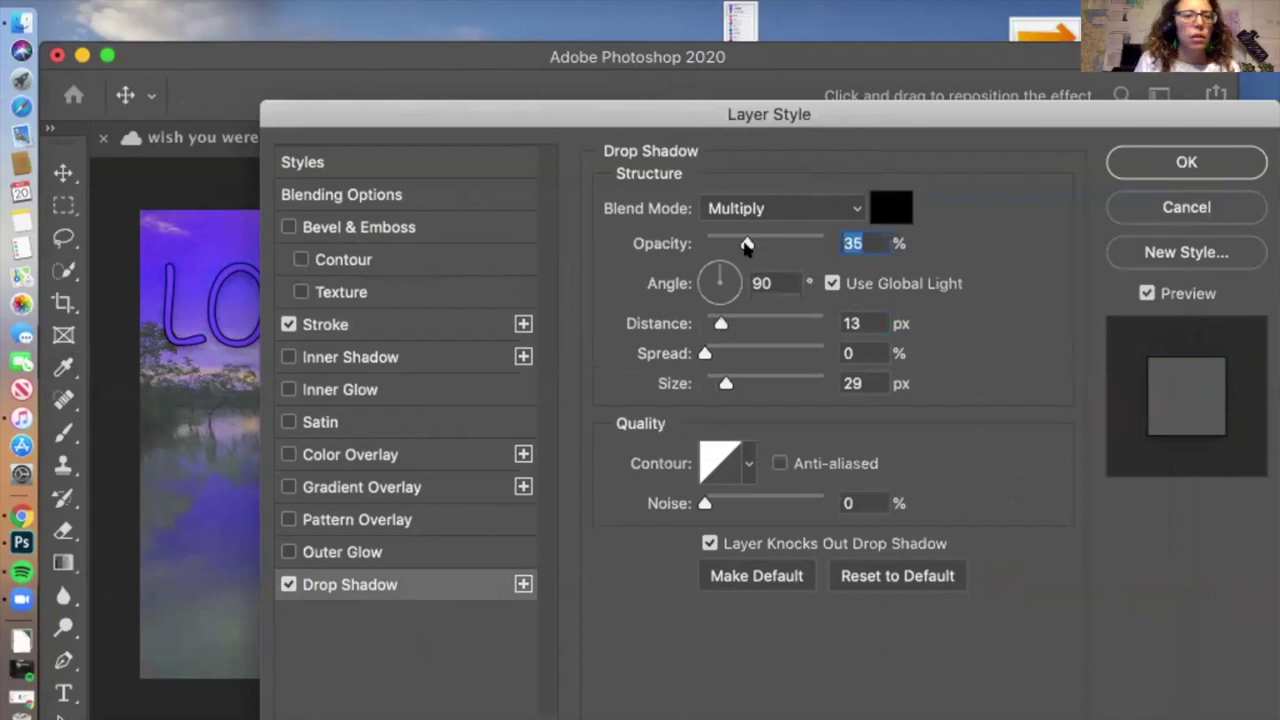
left_click_drag(755, 115, 1084, 134)
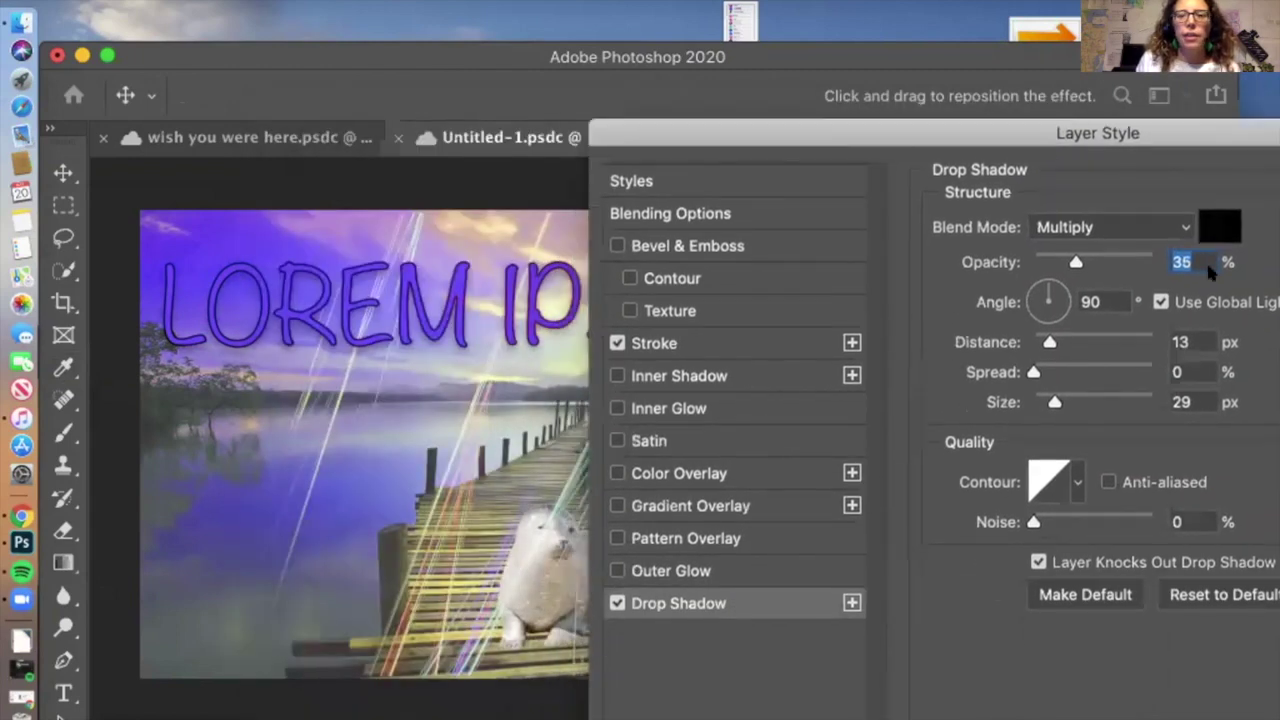
left_click_drag(1073, 260, 1147, 260)
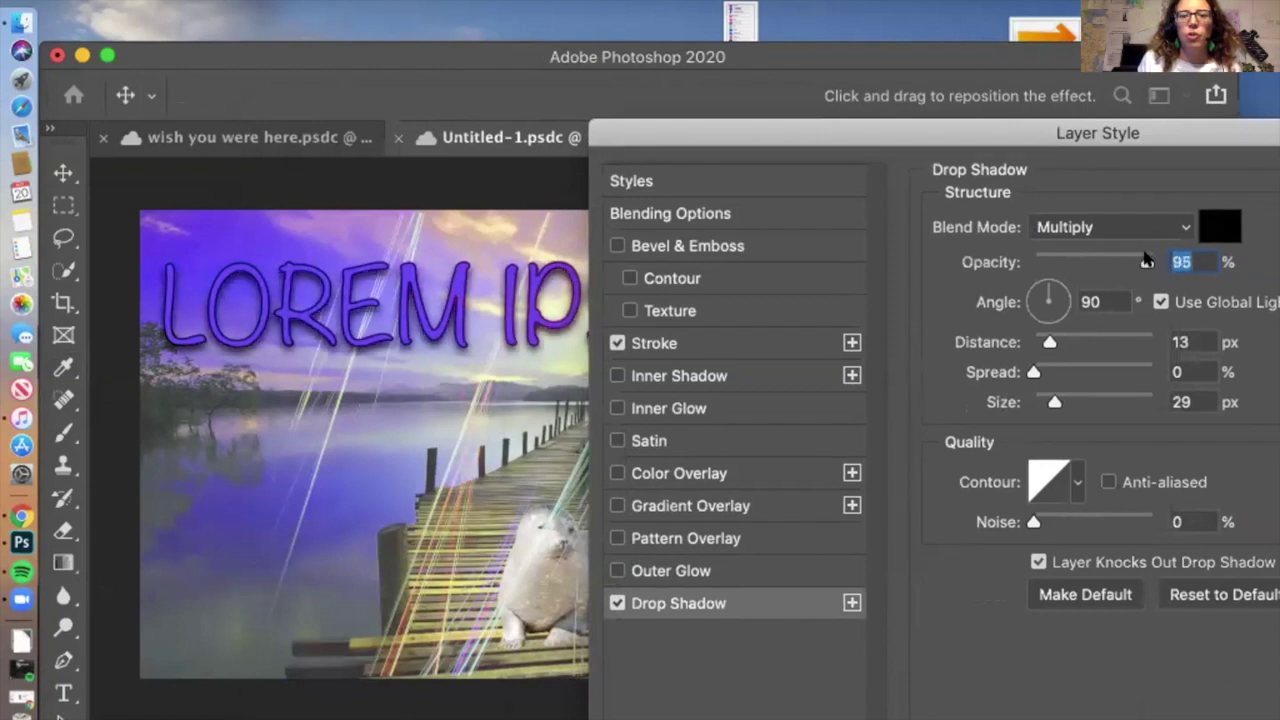
Return to the text's Stroke settings and change the stroke color to lighter magenta d25ed1
left_click(706, 338)
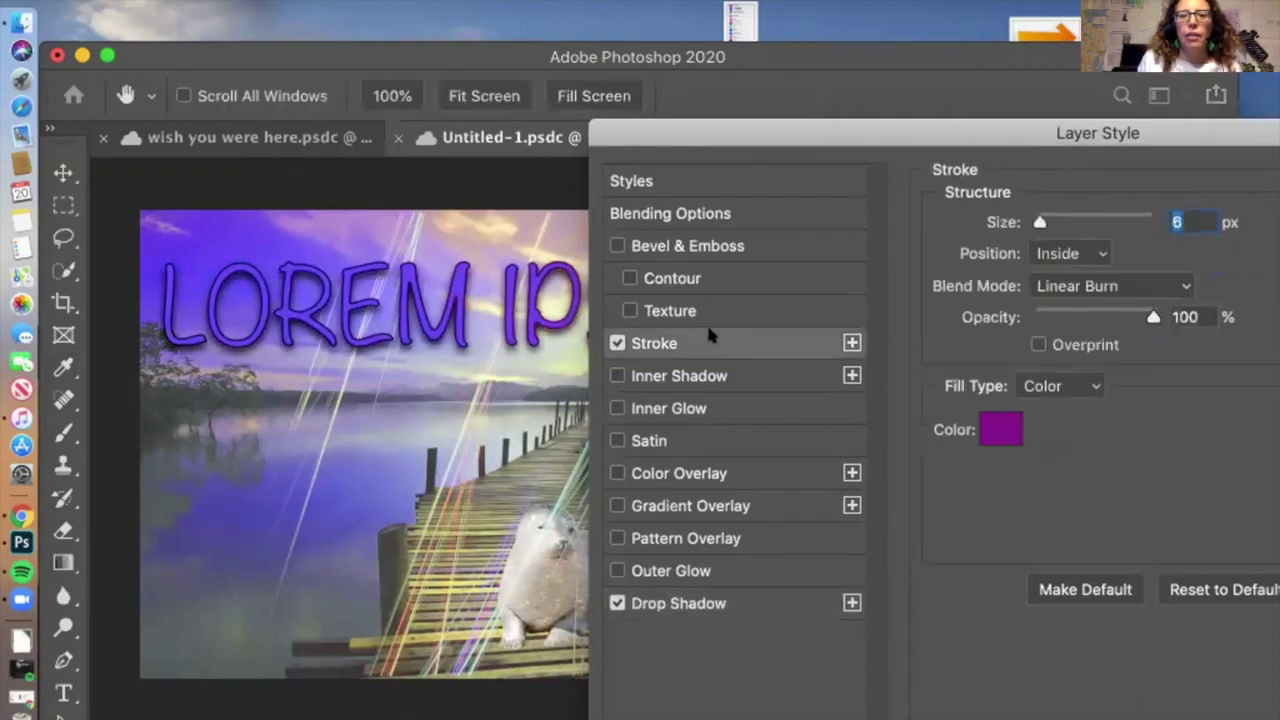
left_click_drag(976, 141, 495, 403)
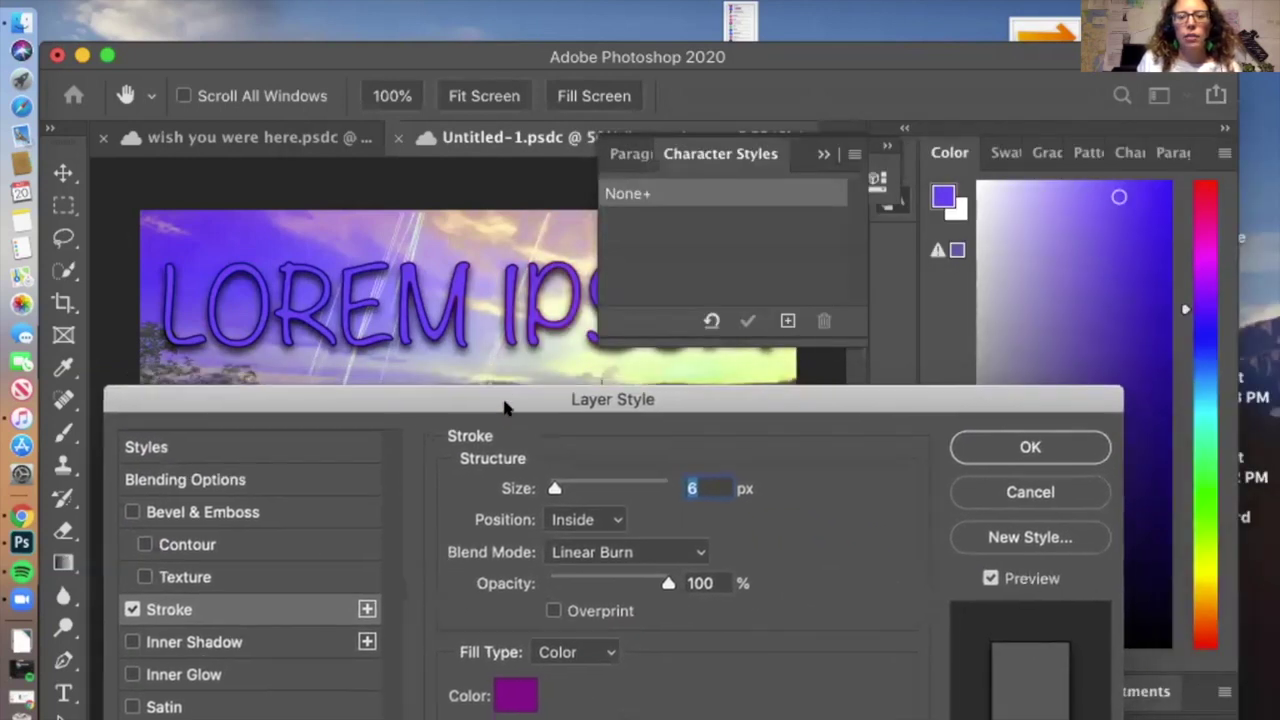
left_click(514, 697)
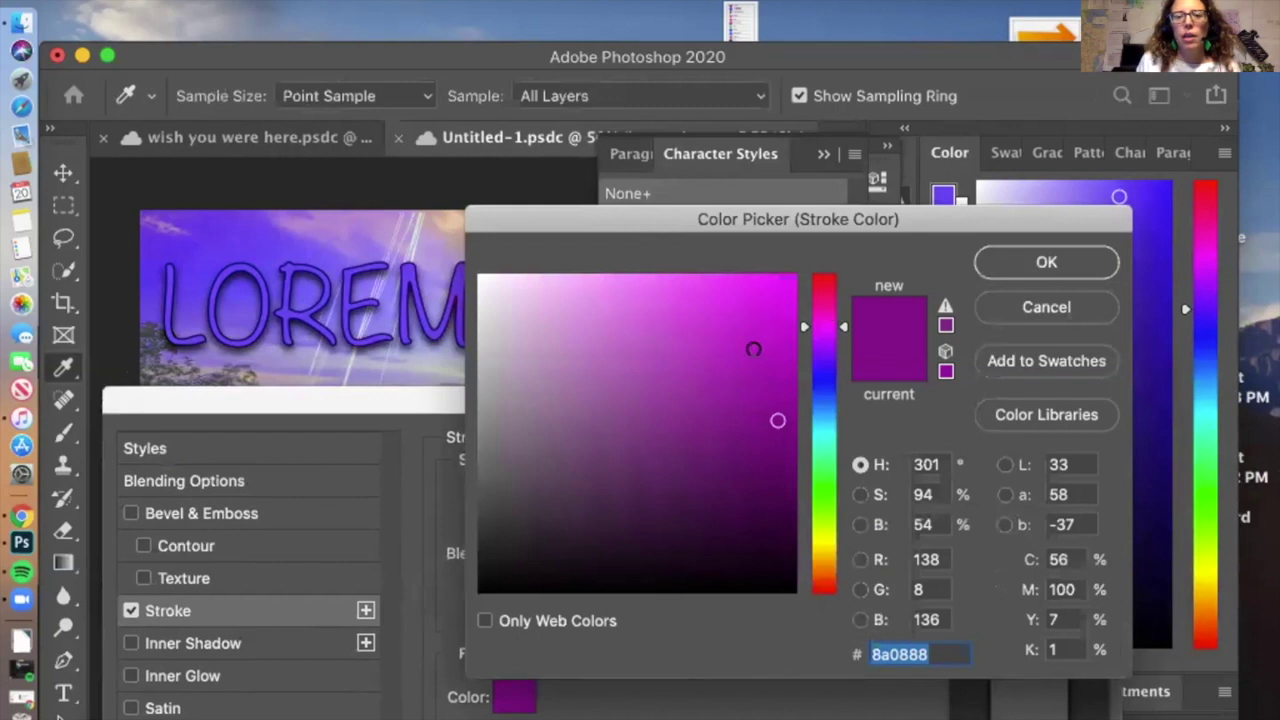
left_click(619, 391)
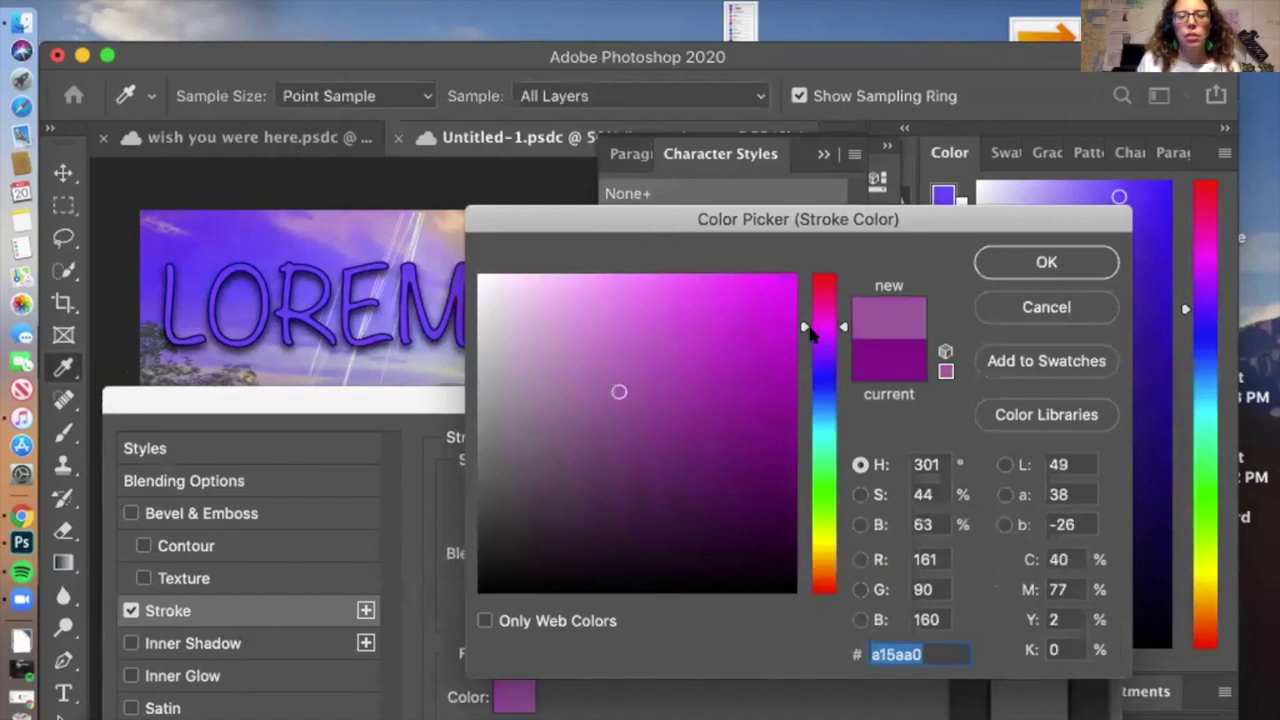
left_click(654, 330)
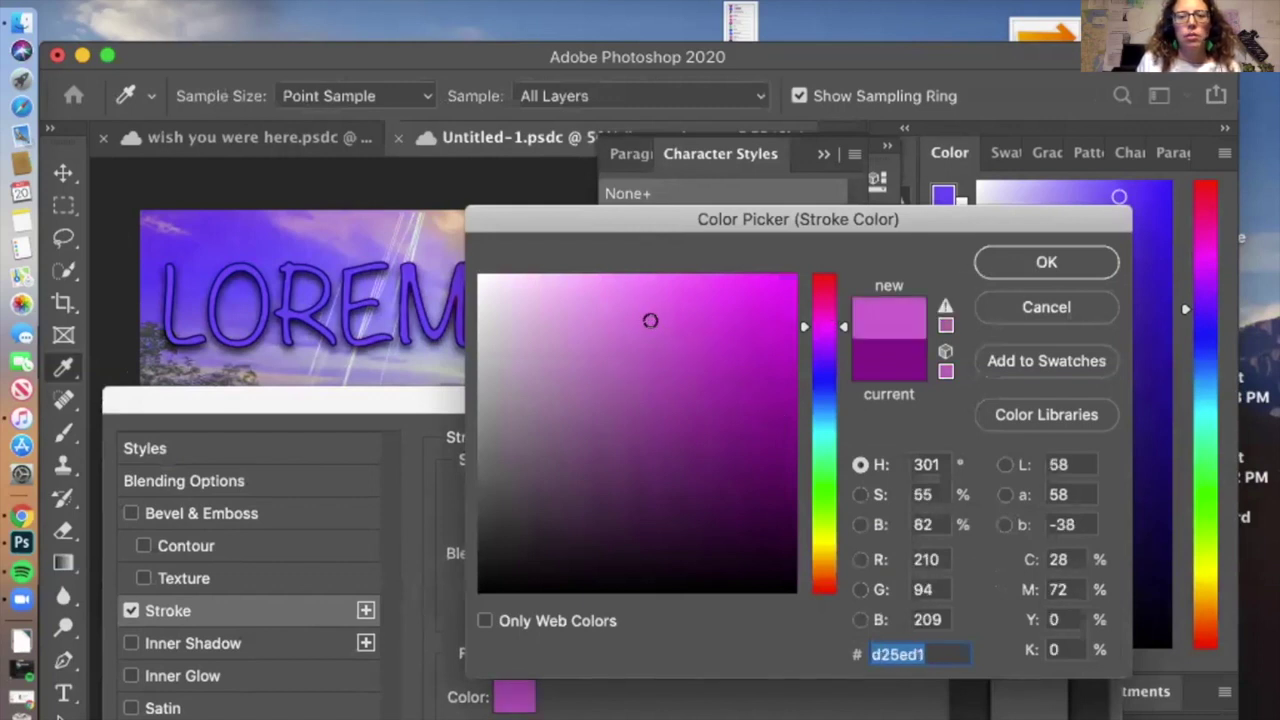
left_click(1066, 261)
Set the stroke to 16 px with Outside position and apply the layer style to the text
left_click_drag(432, 398, 660, 418)
mouse_move(747, 507)
left_mouse_down()
mouse_move(792, 505)
mouse_move(714, 497)
mouse_move(805, 503)
mouse_move(755, 505)
left_mouse_up()
left_click(772, 537)
left_click(774, 513)
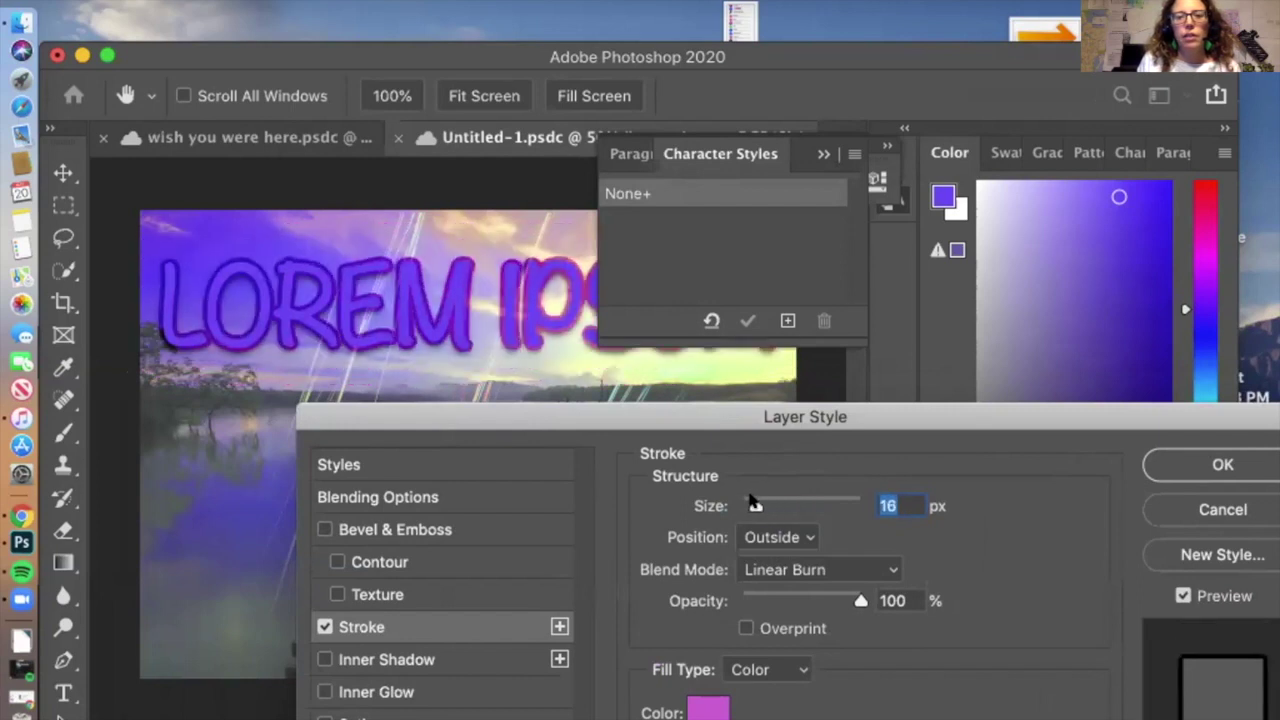
left_click_drag(752, 416, 558, 229)
left_click(1029, 277)
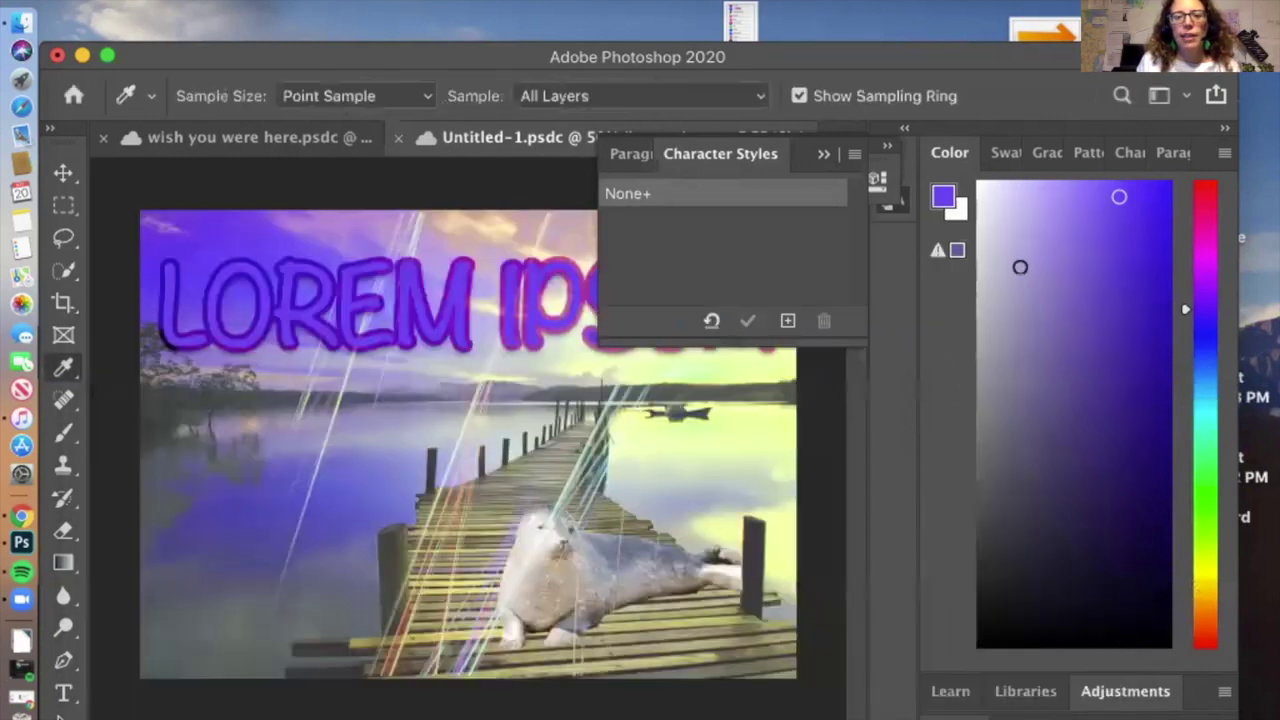
Replace the Lorem Ipsum placeholder in the title with WISH YOU WERE HERE
left_click(826, 154)
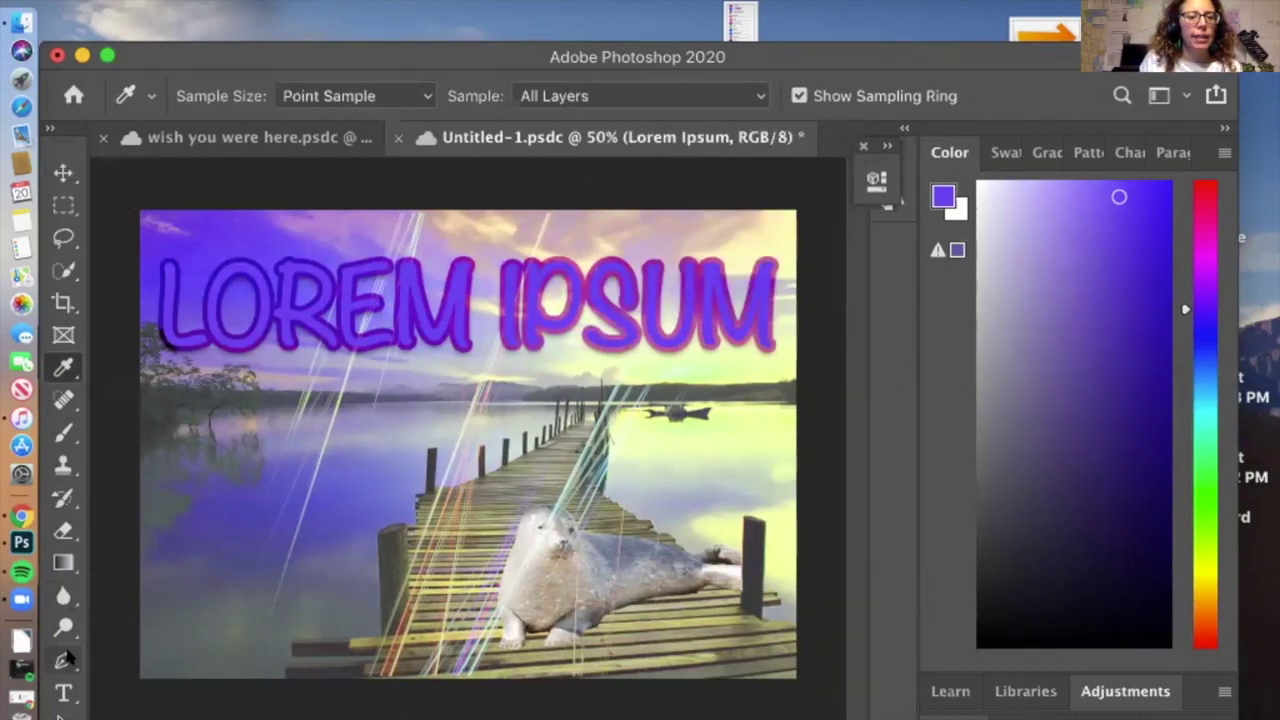
left_click(63, 692)
double_click(415, 288)
left_click(444, 291)
left_click(168, 300)
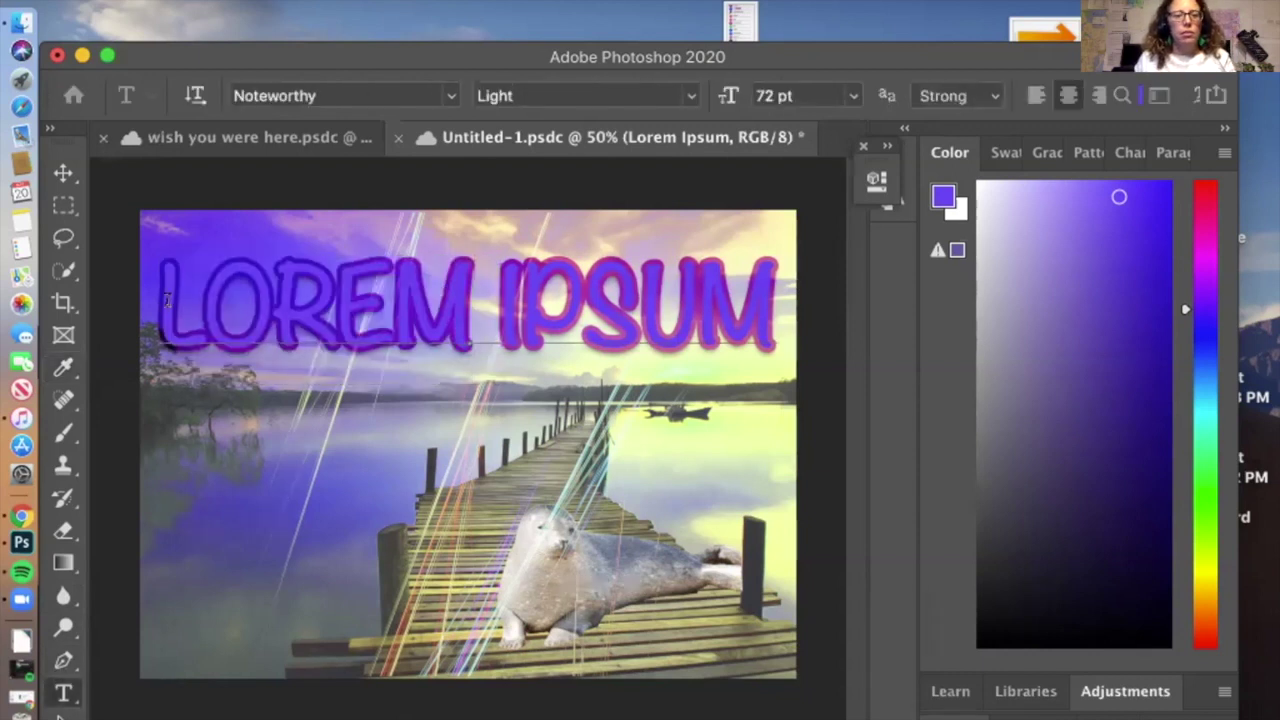
left_click_drag(168, 300, 776, 300)
type("W")
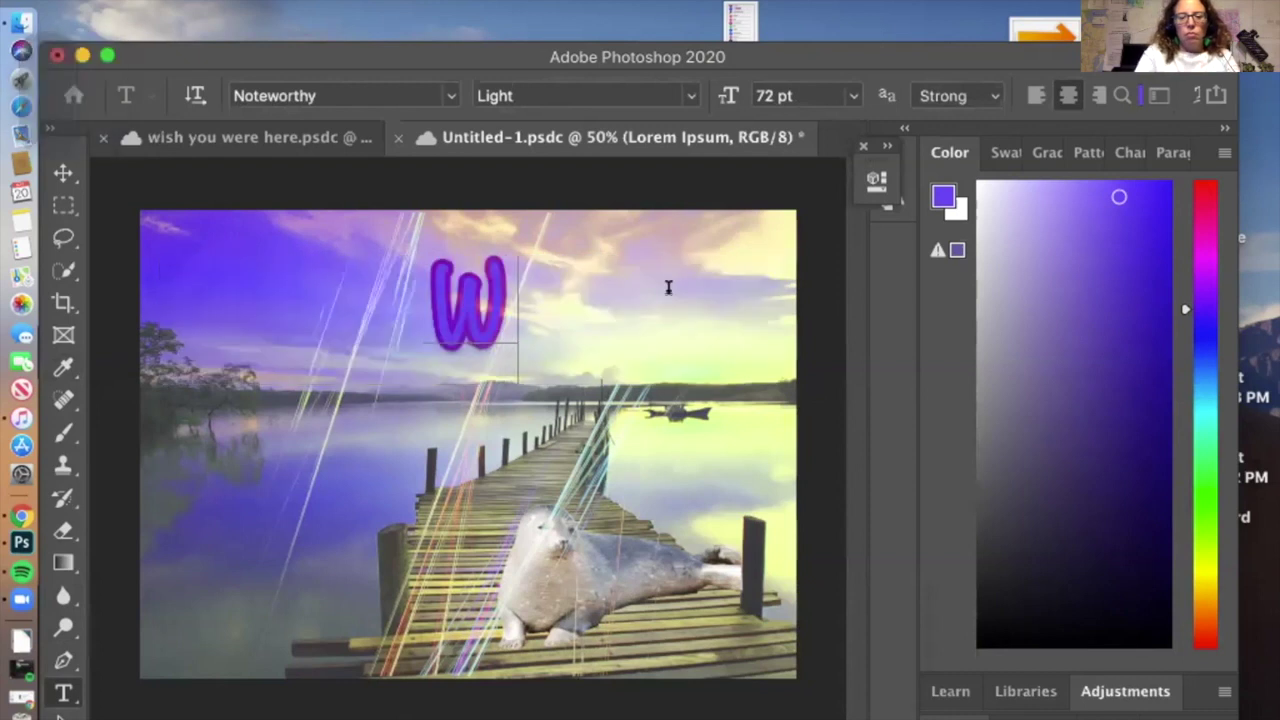
type("ISH YOU W")
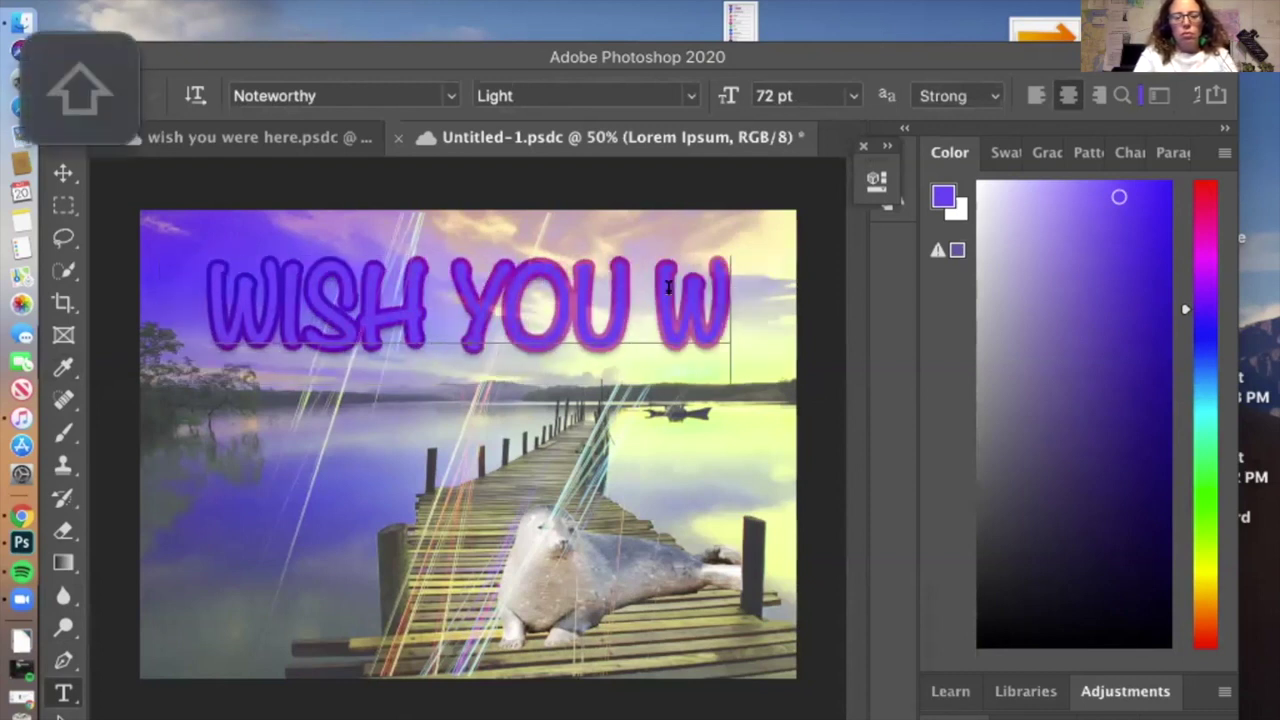
type("ERE HE")
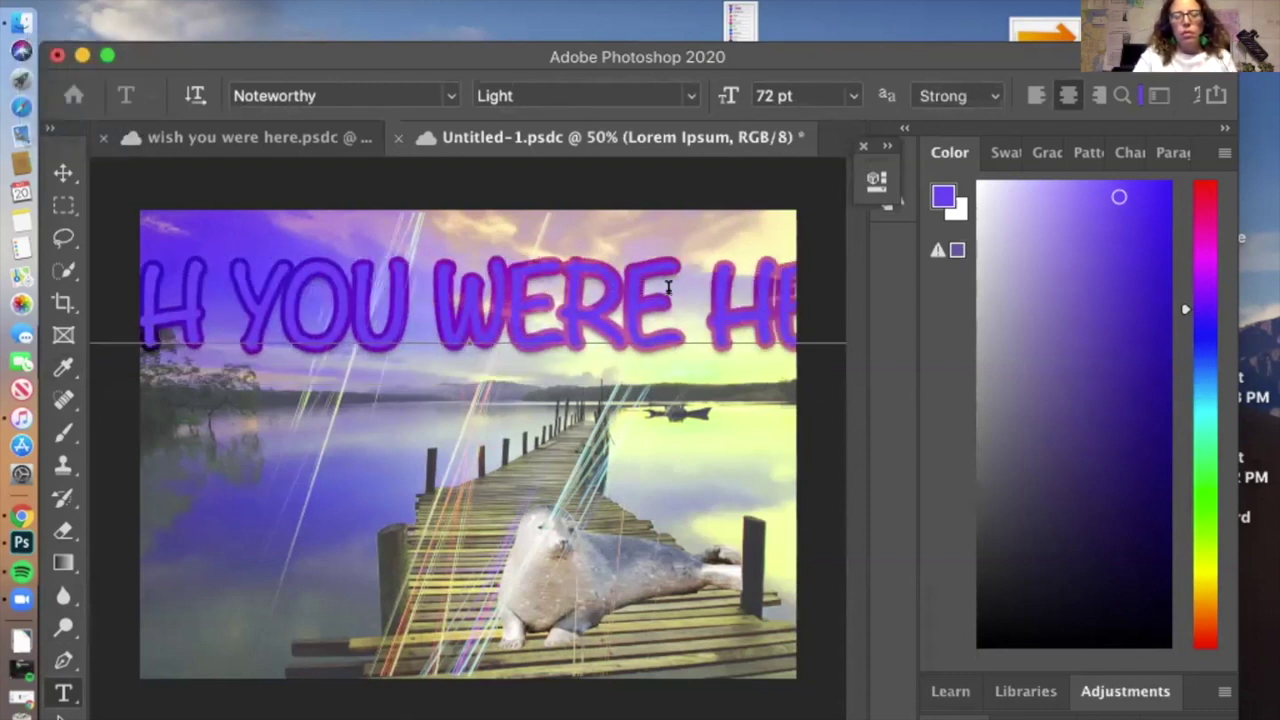
Break the title into four lines with one word on each: WISH, YOU, WERE, HERE
key("Left")
key("Left")
key("Left")
key("Left")
key("Left")
key("Left")
key("Left")
key("Left")
key("Left")
key("Left")
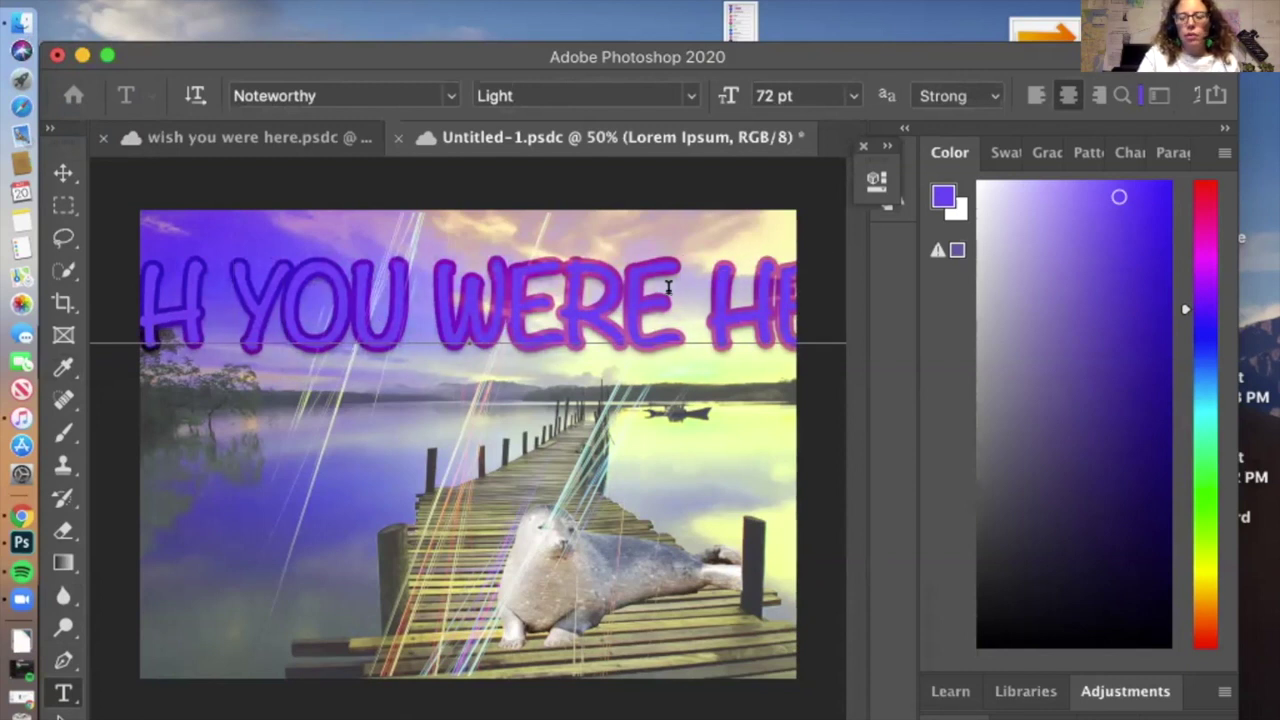
key("Return")
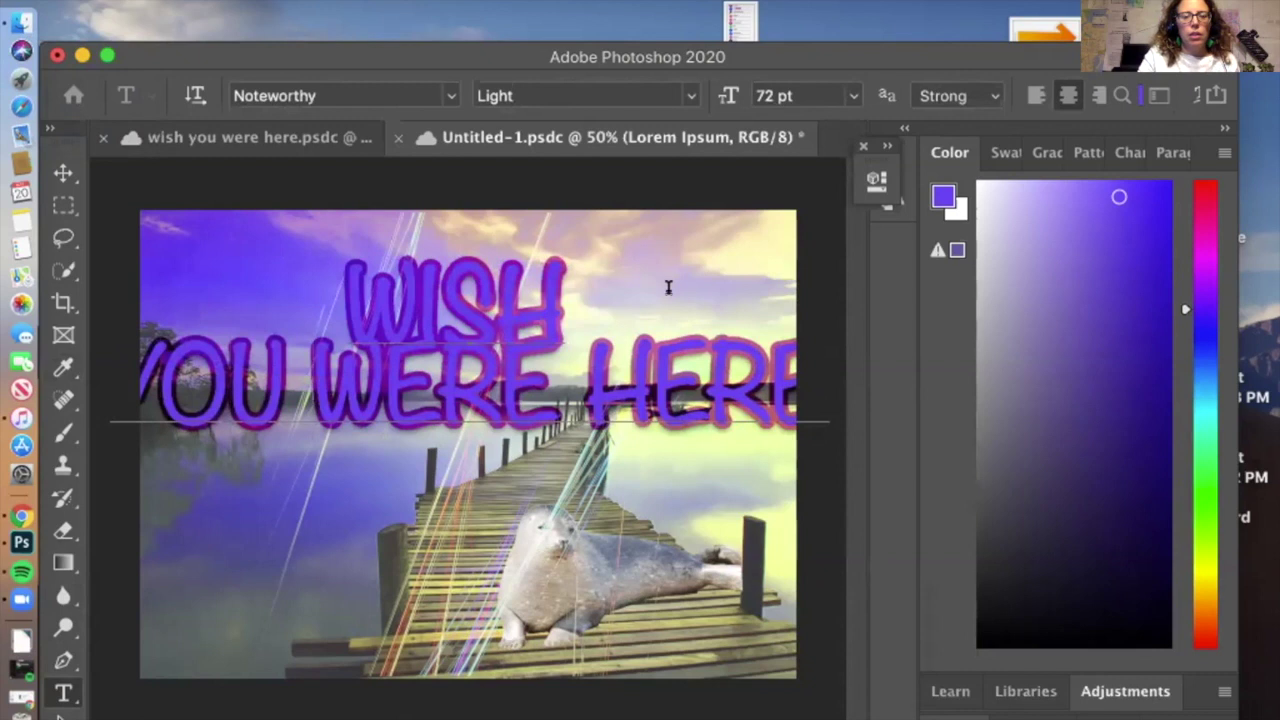
key("Return")
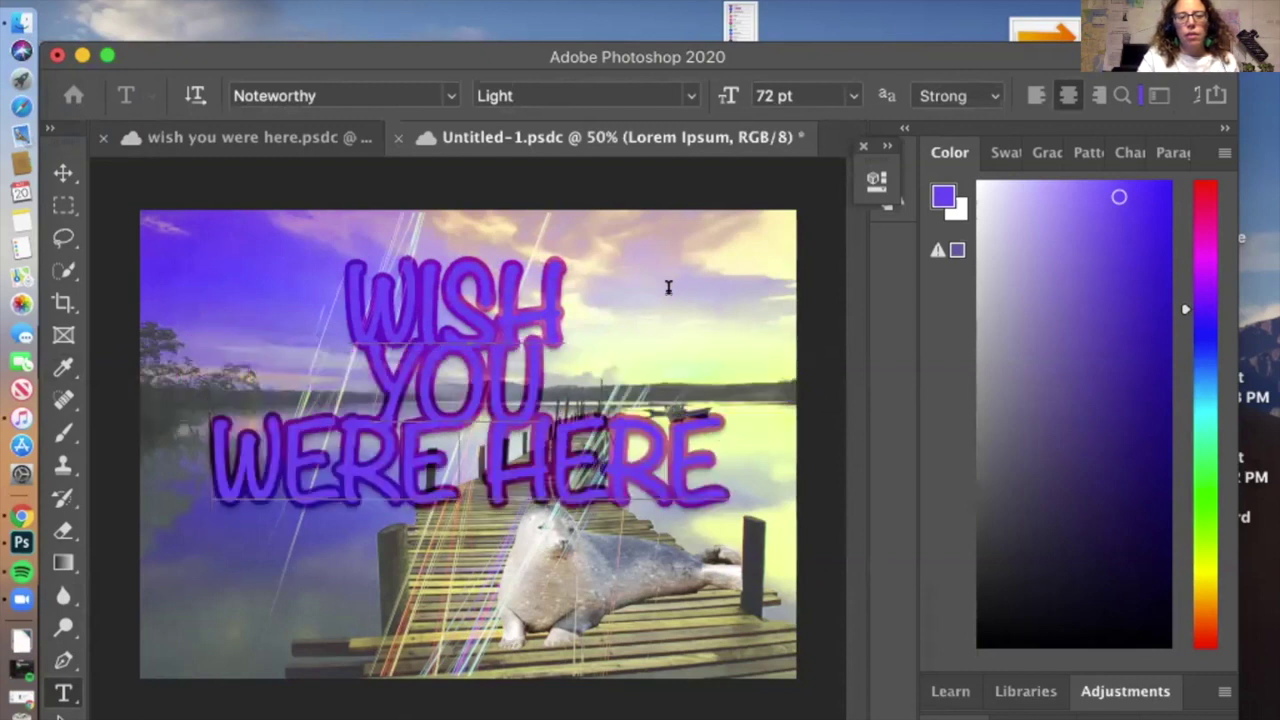
key("Return")
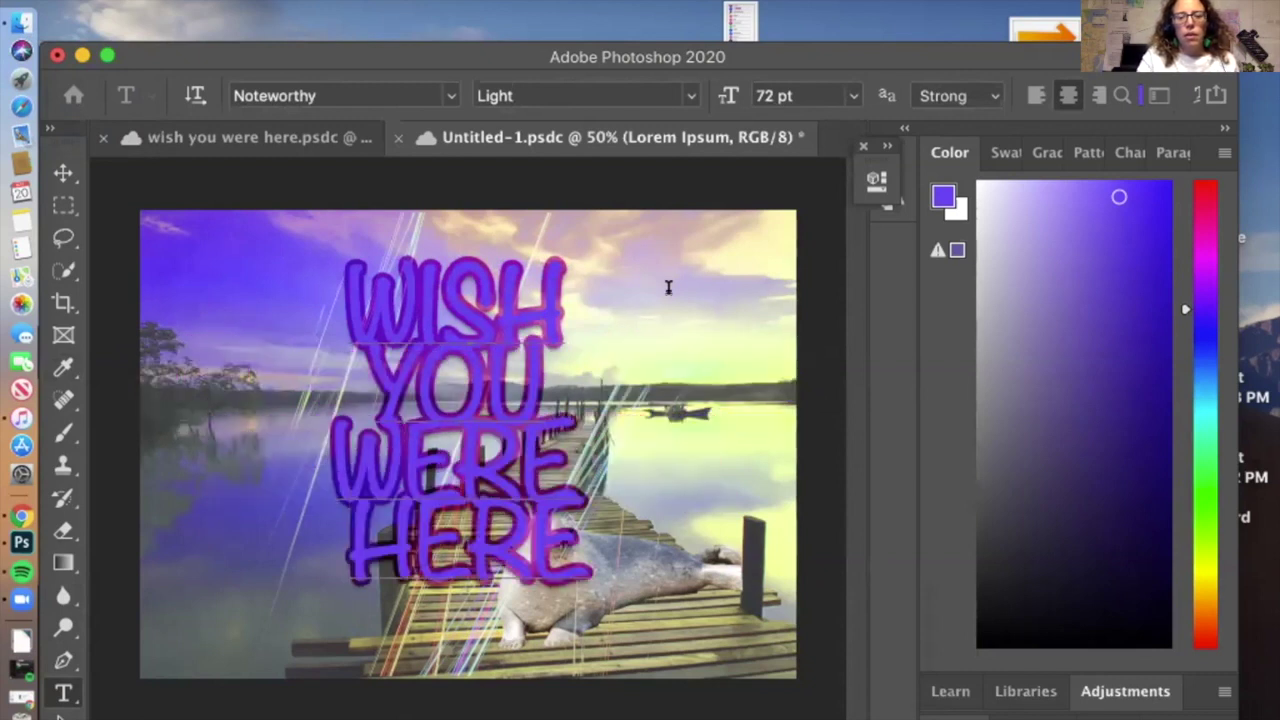
Add an ellipsis after HERE and move the title over the left part of the picture
type("...")
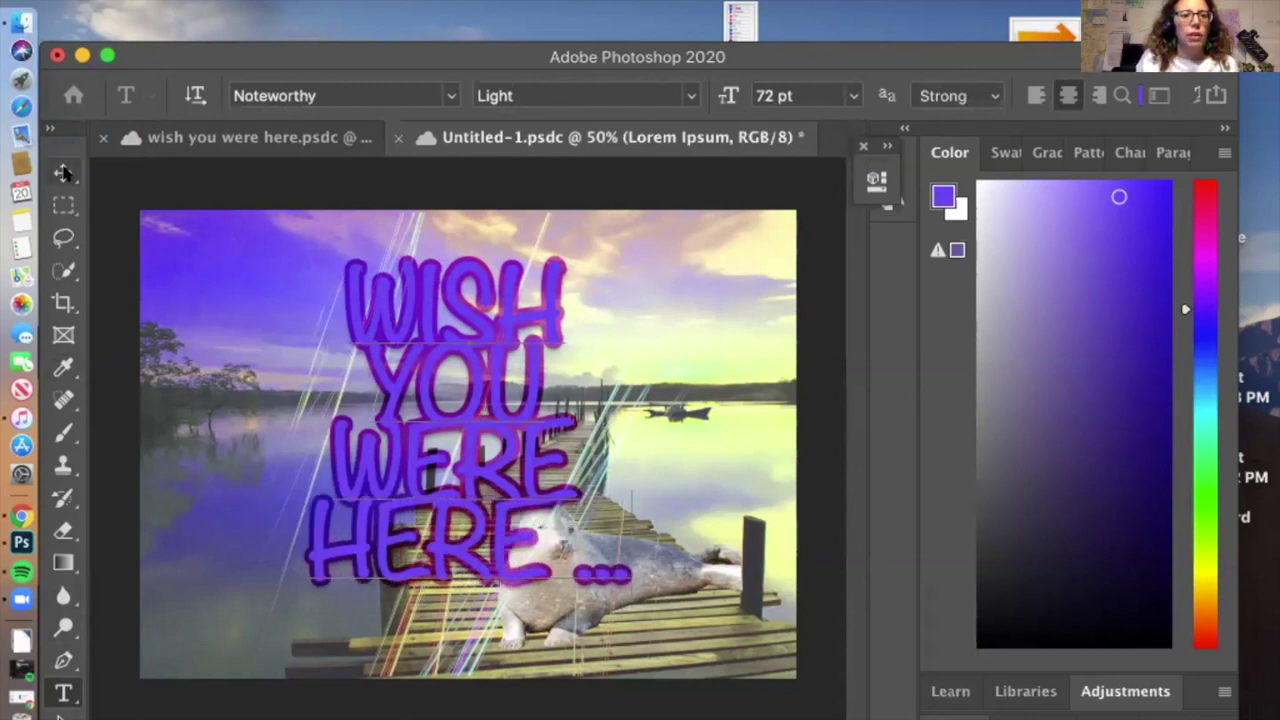
left_click(63, 173)
left_click_drag(420, 318, 268, 302)
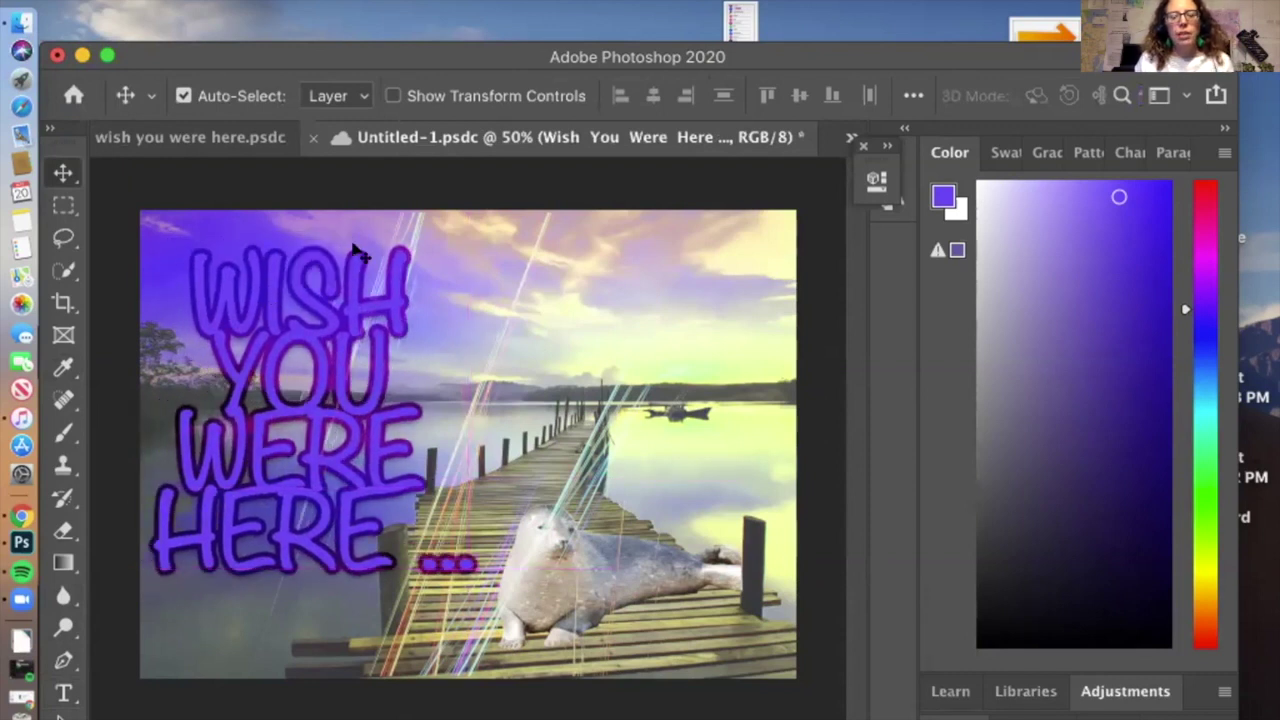
Set the leading of the whole title to 72 pt and shift the text block slightly up and right
left_click(63, 693)
double_click(308, 277)
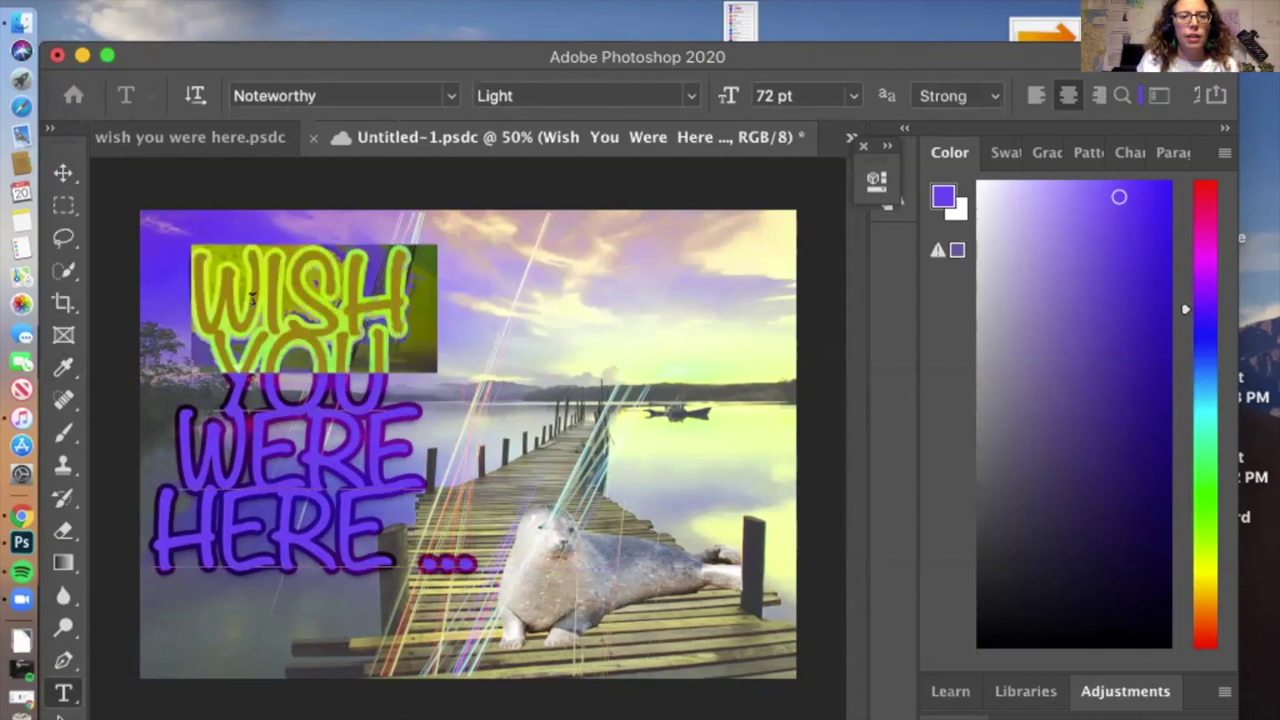
left_click(190, 277)
left_click_drag(190, 277, 451, 541)
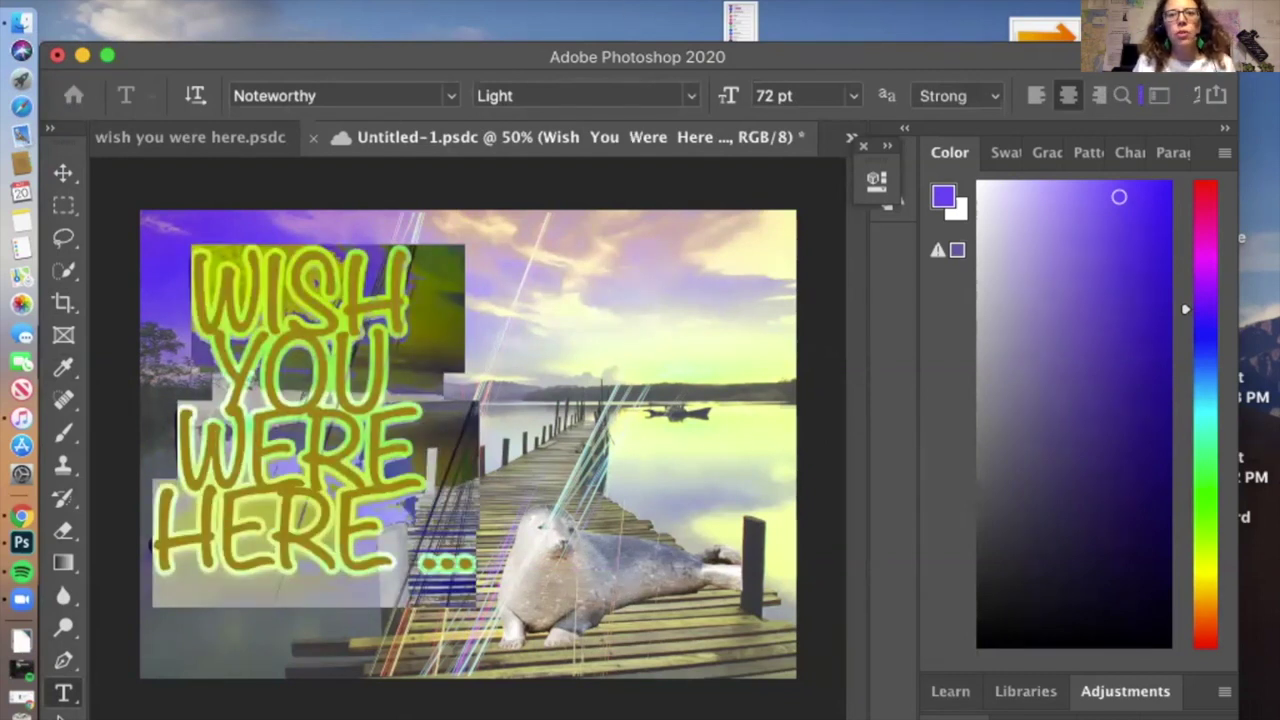
left_click(770, 0)
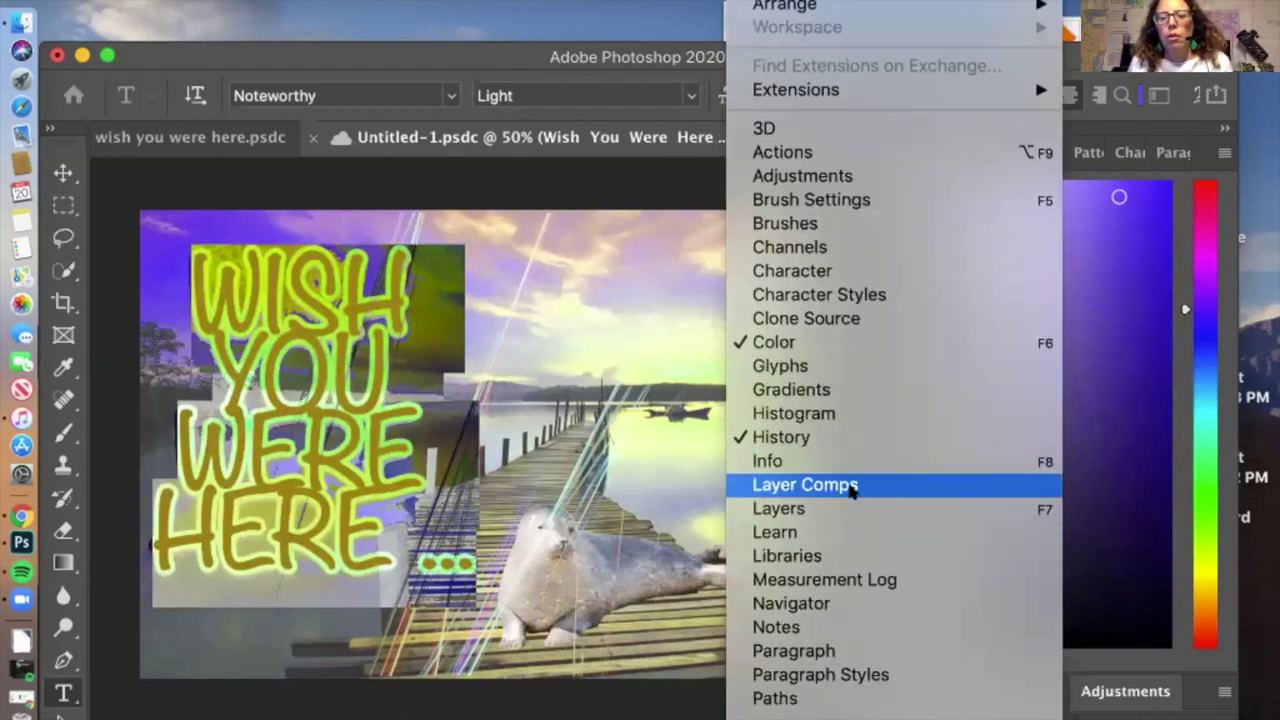
left_click(810, 221)
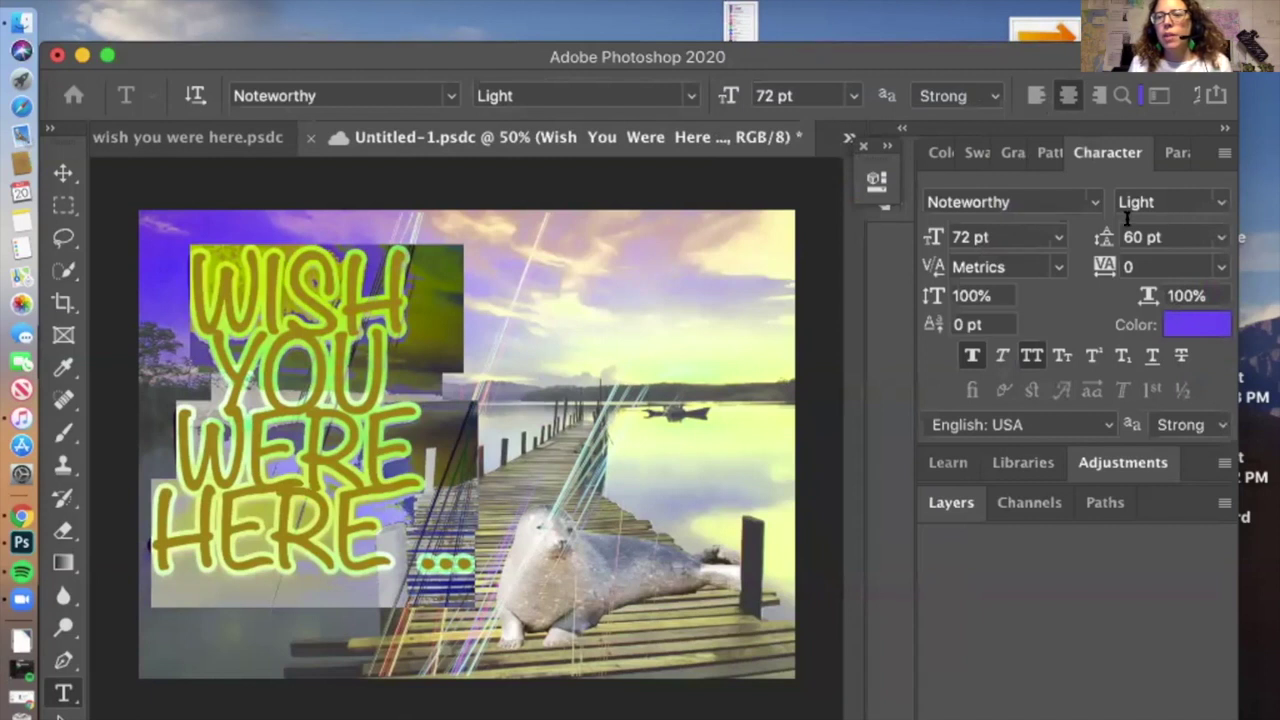
left_click(1217, 237)
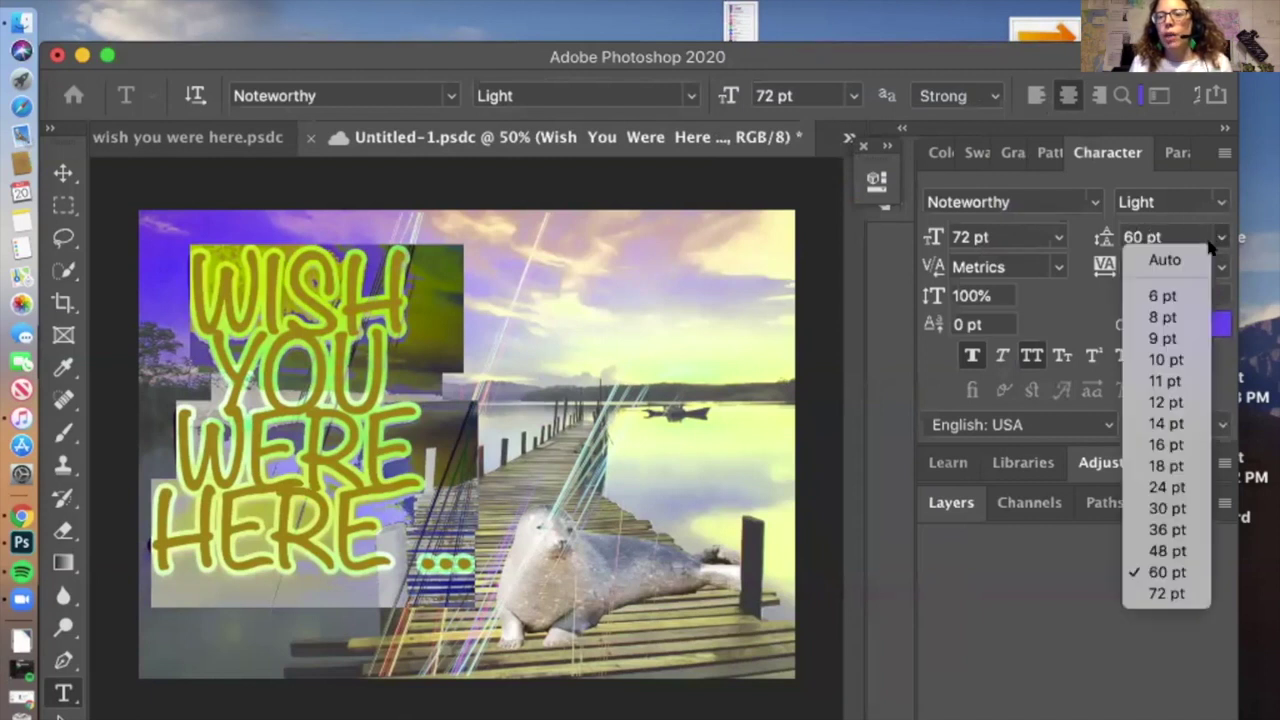
left_click(1166, 594)
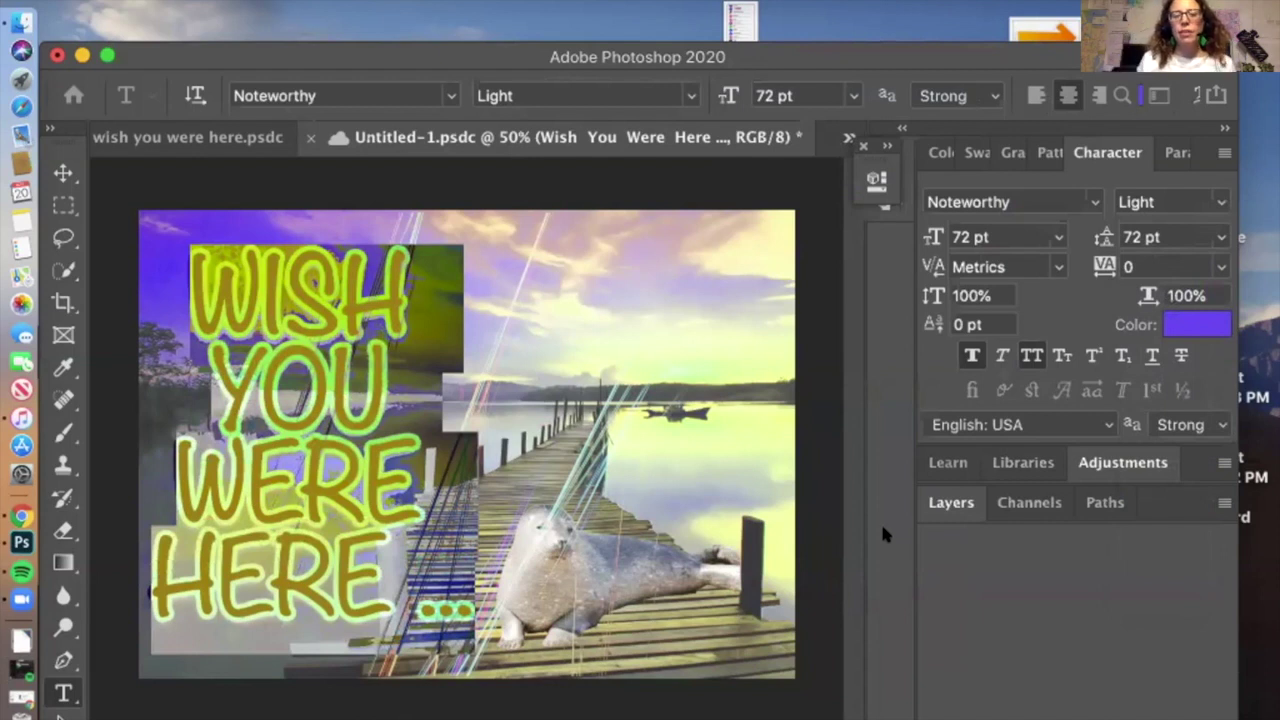
left_click(63, 172)
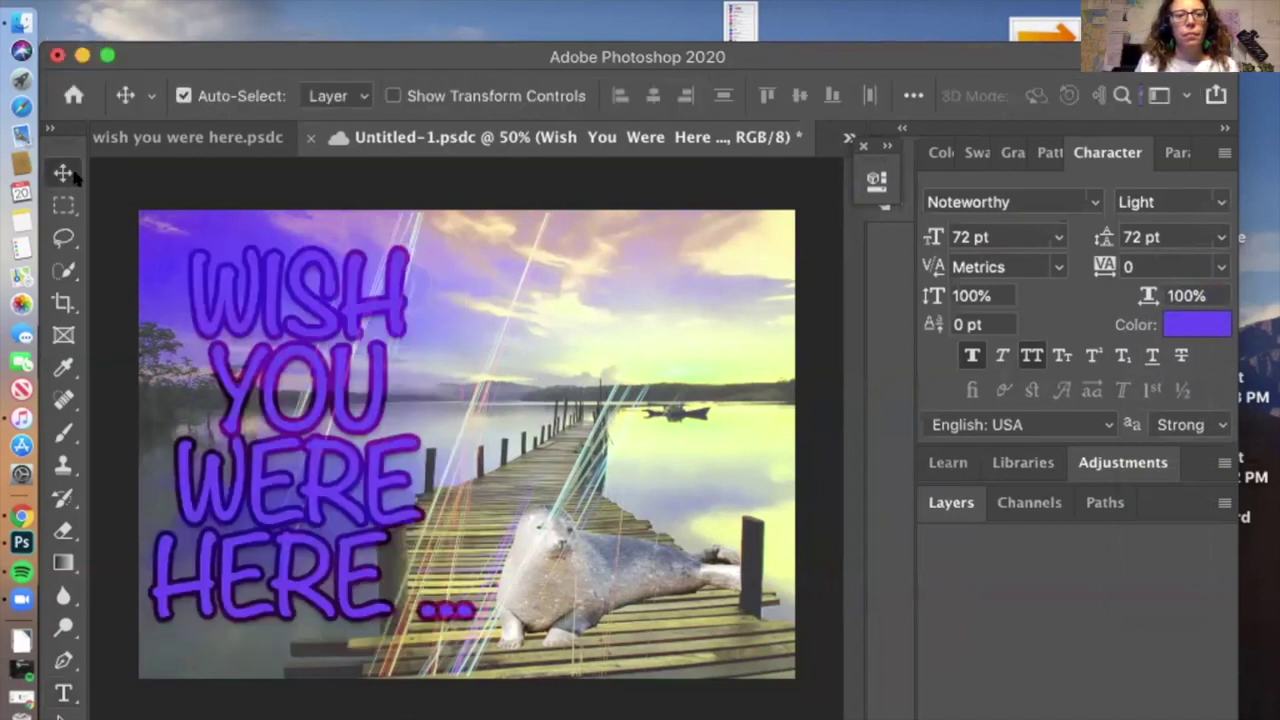
mouse_move(231, 296)
left_mouse_down()
mouse_move(205, 268)
mouse_move(240, 288)
left_mouse_up()
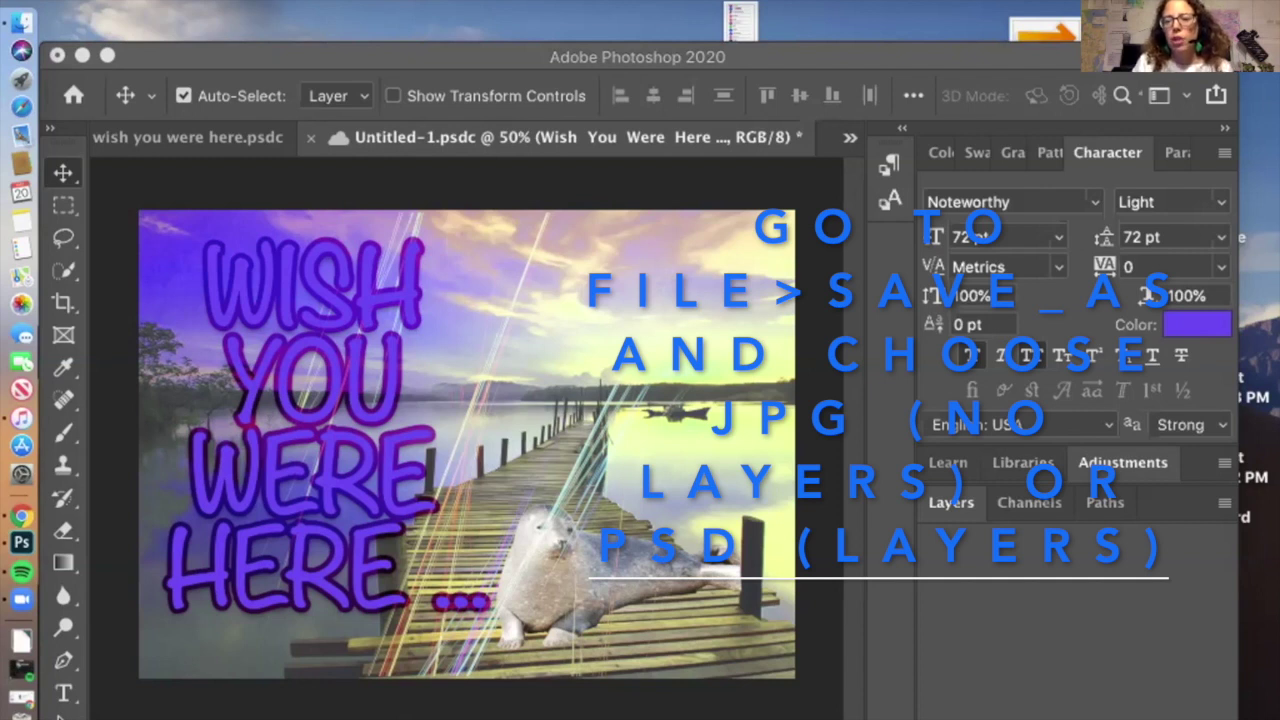
Show the layer list and move the lines-593191_1920 layer down so the light beams sit lower over the dock and seal
left_click(848, 486)
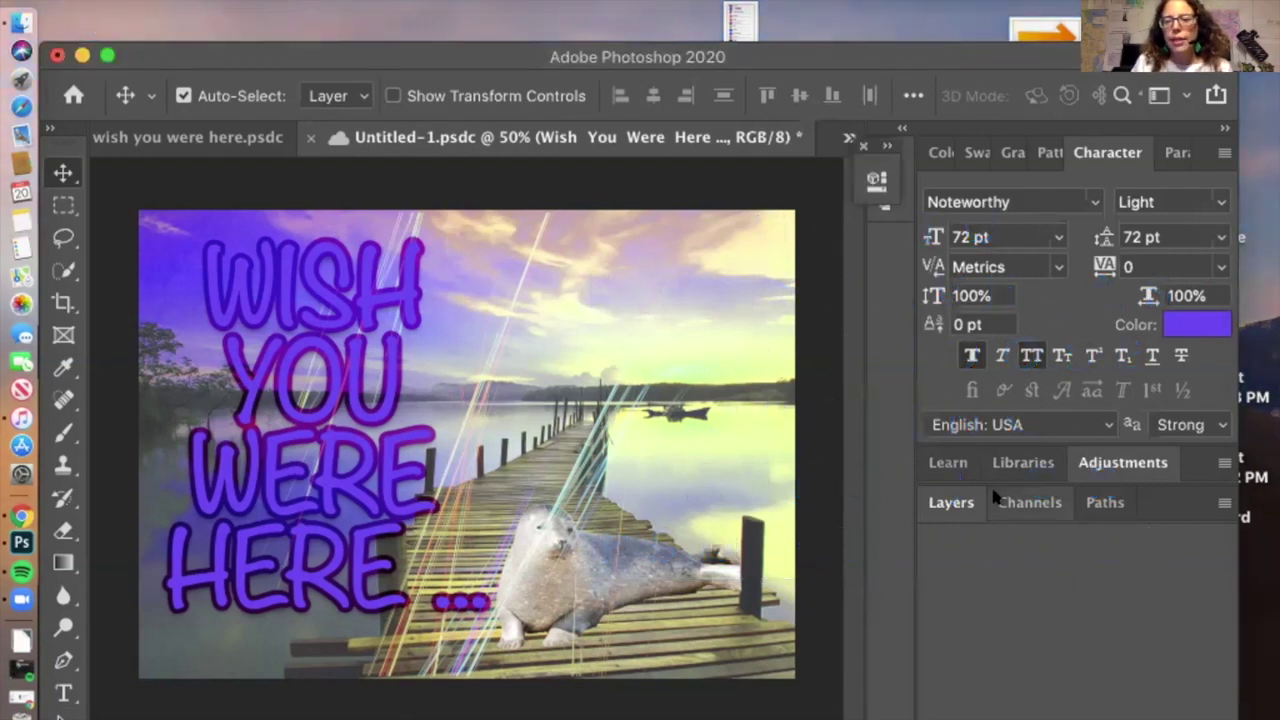
left_click(951, 502)
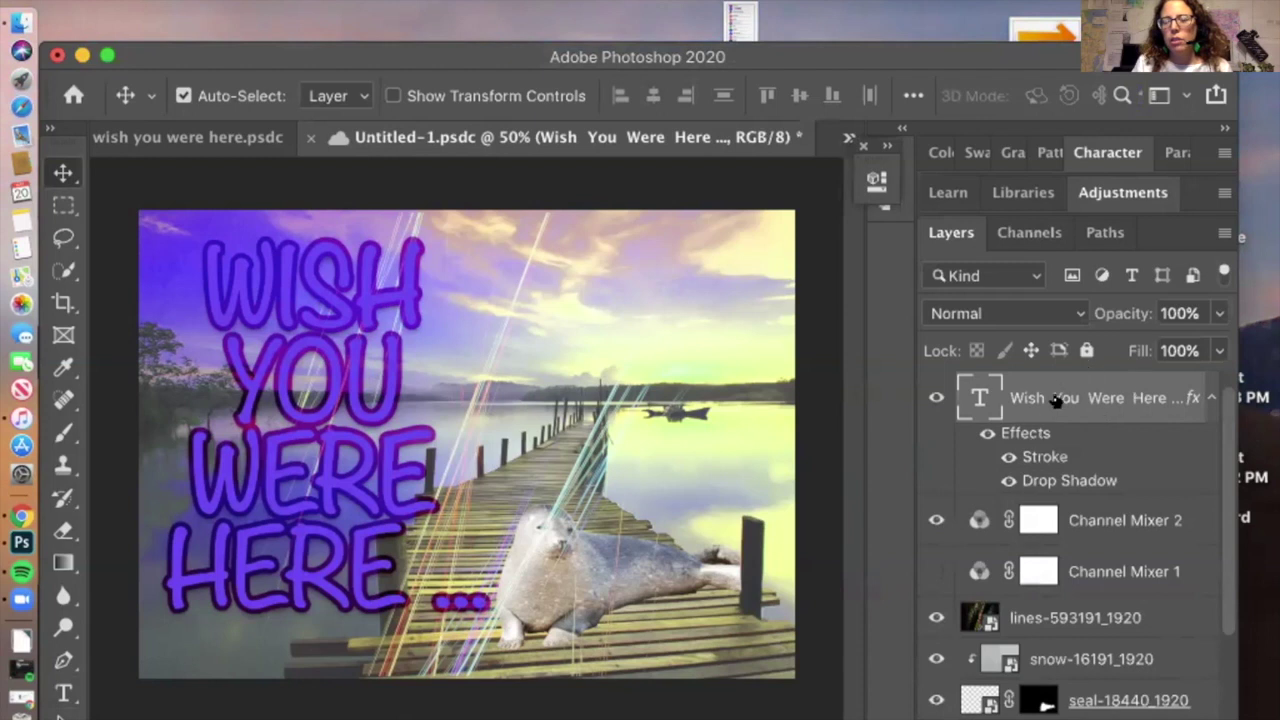
left_click(1058, 612)
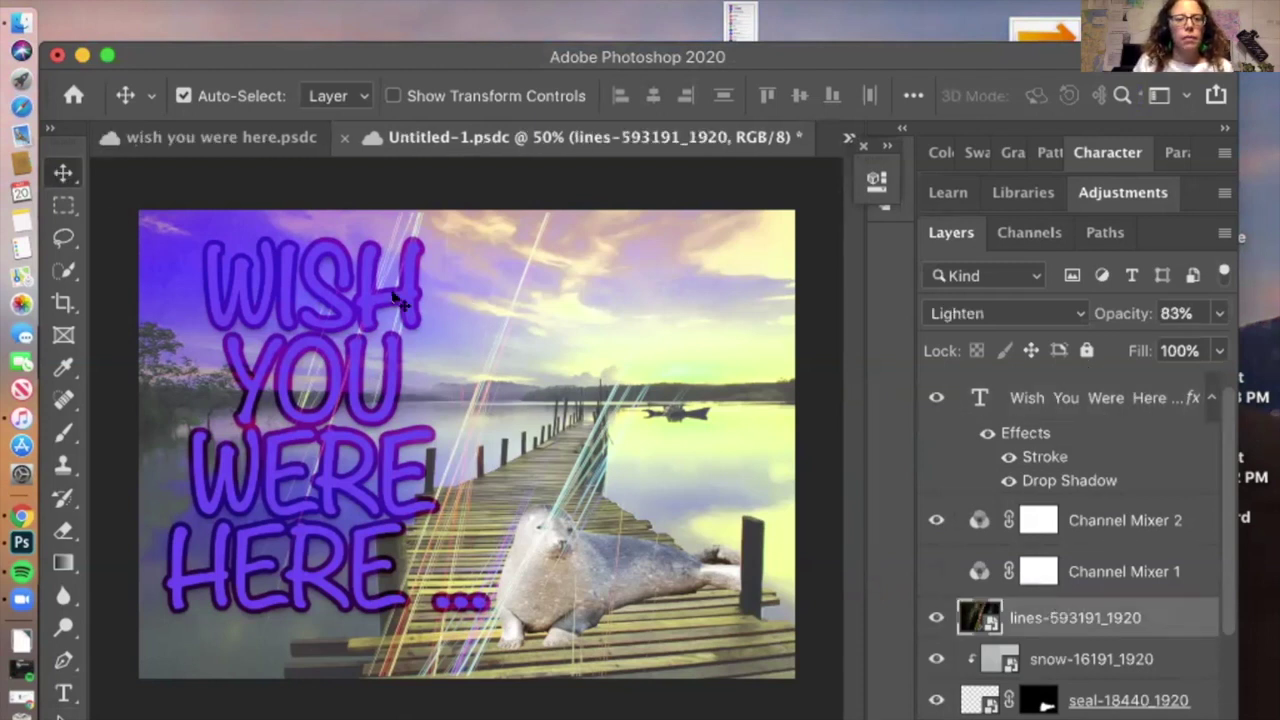
left_click_drag(457, 280, 571, 329)
left_click(1070, 617)
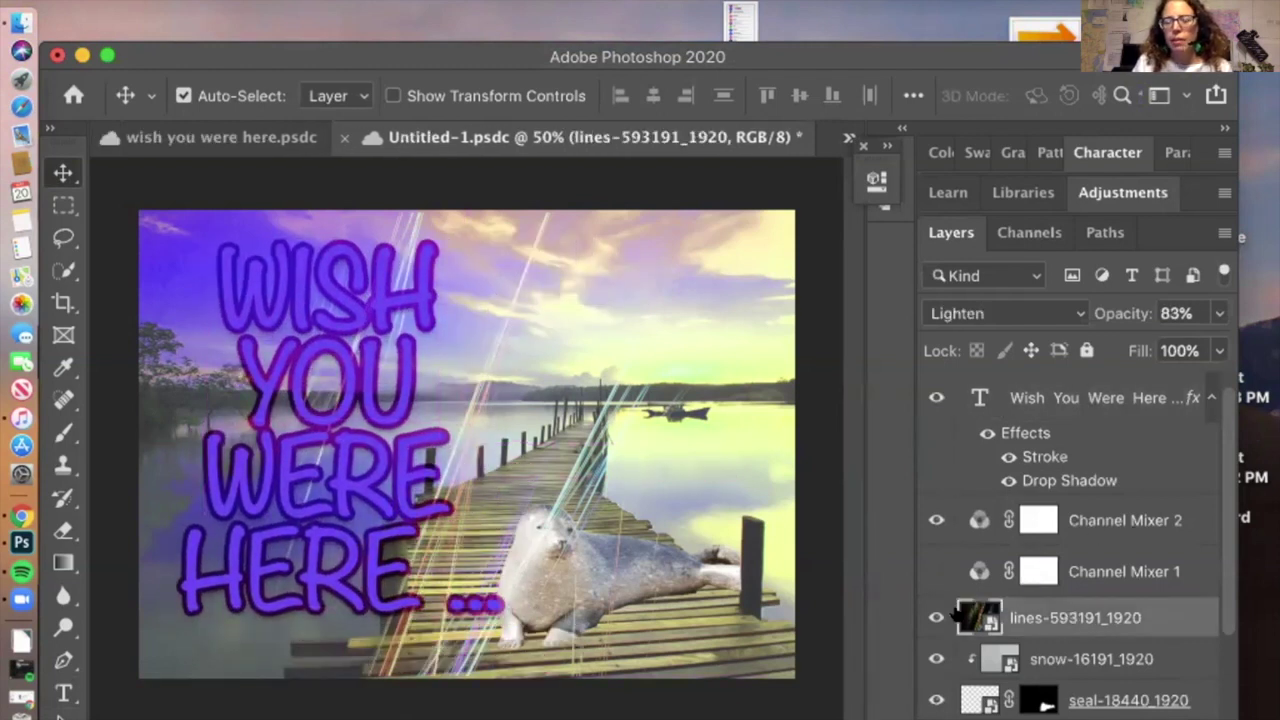
left_click_drag(490, 392, 556, 345)
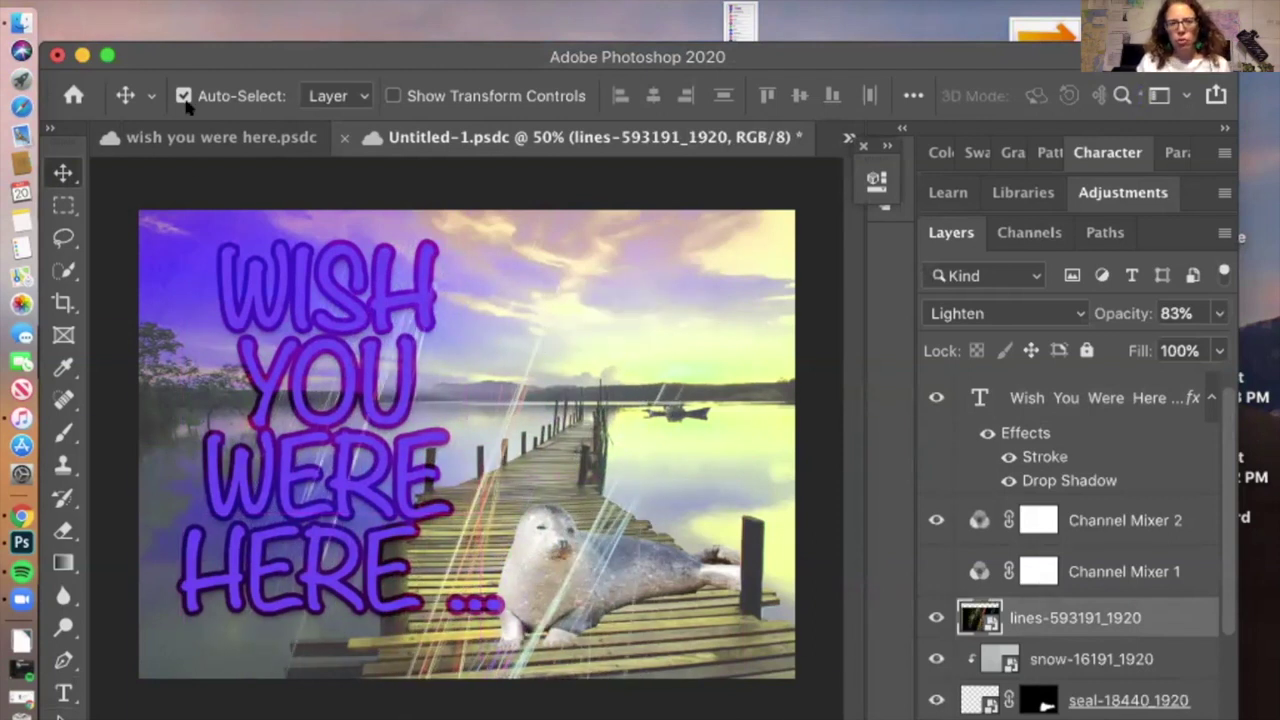
Rotate the light lines layer 17.47° clockwise with Free Transform and move it back up toward the sky
left_click(248, 5)
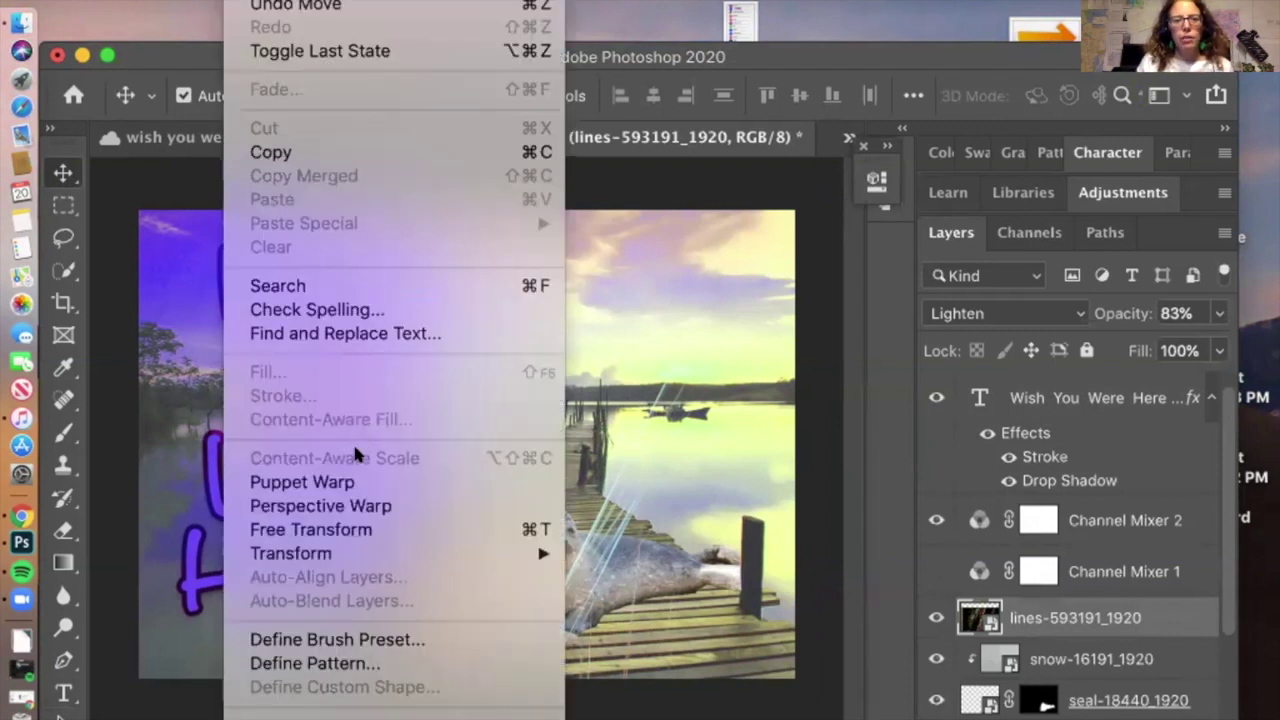
left_click(345, 532)
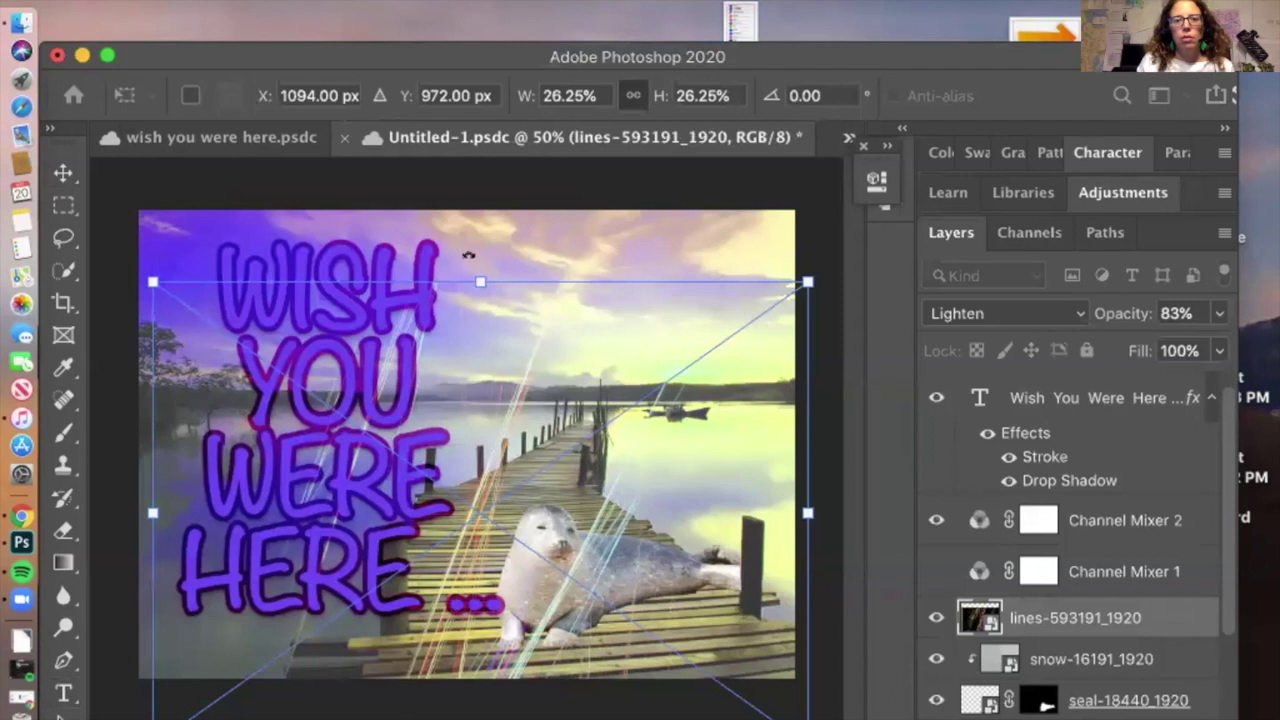
left_click_drag(474, 254, 528, 356)
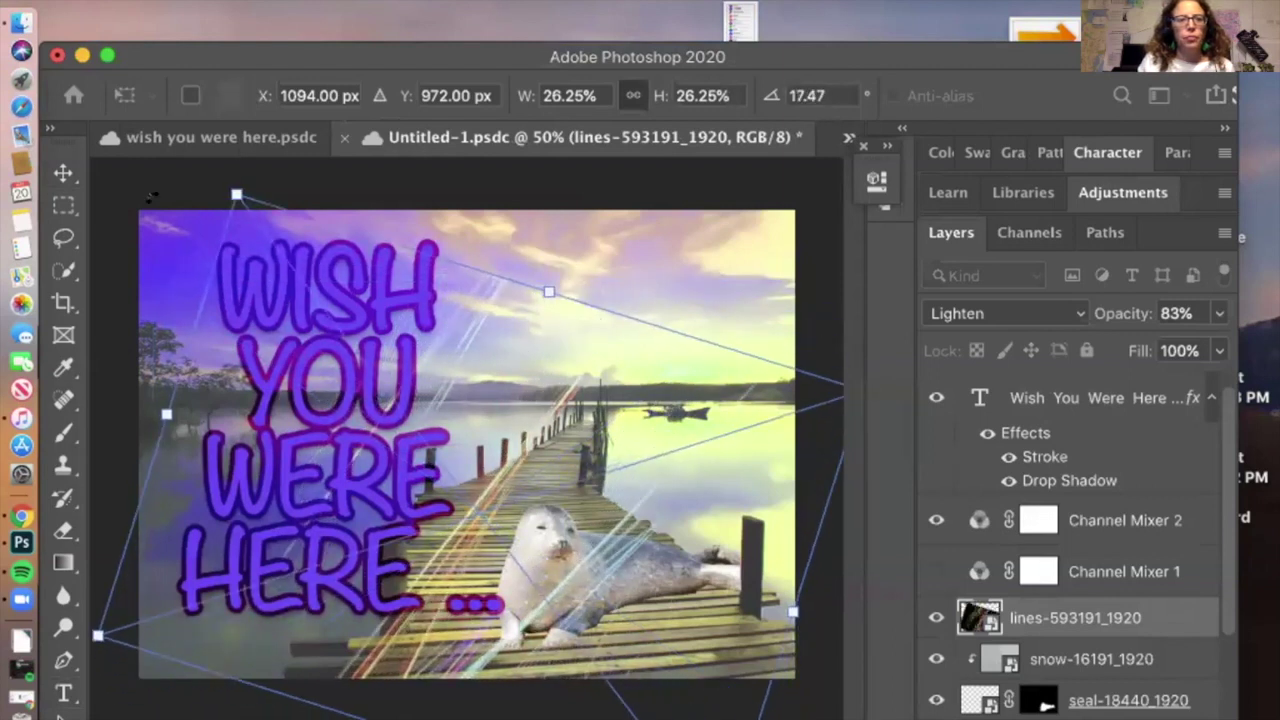
left_click(63, 173)
mouse_move(449, 347)
left_mouse_down()
mouse_move(471, 300)
mouse_move(428, 346)
mouse_move(449, 336)
left_mouse_up()
left_click(1115, 630)
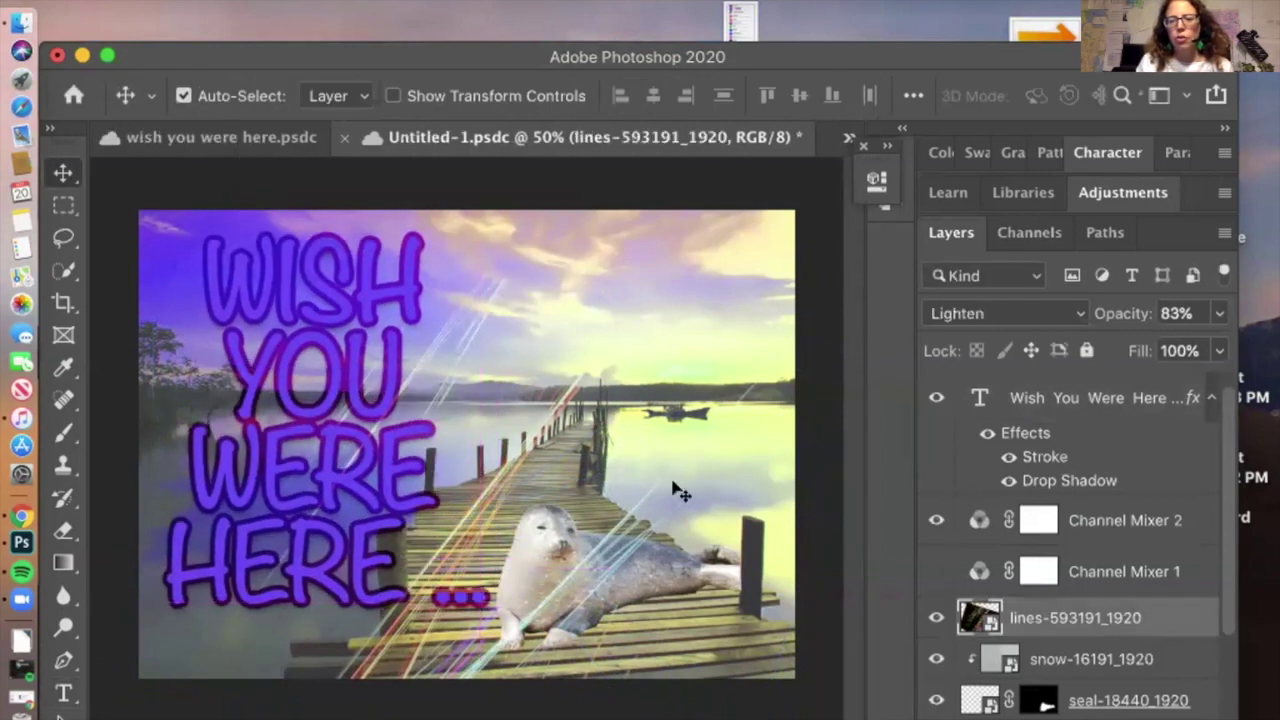
left_click_drag(578, 432, 586, 354)
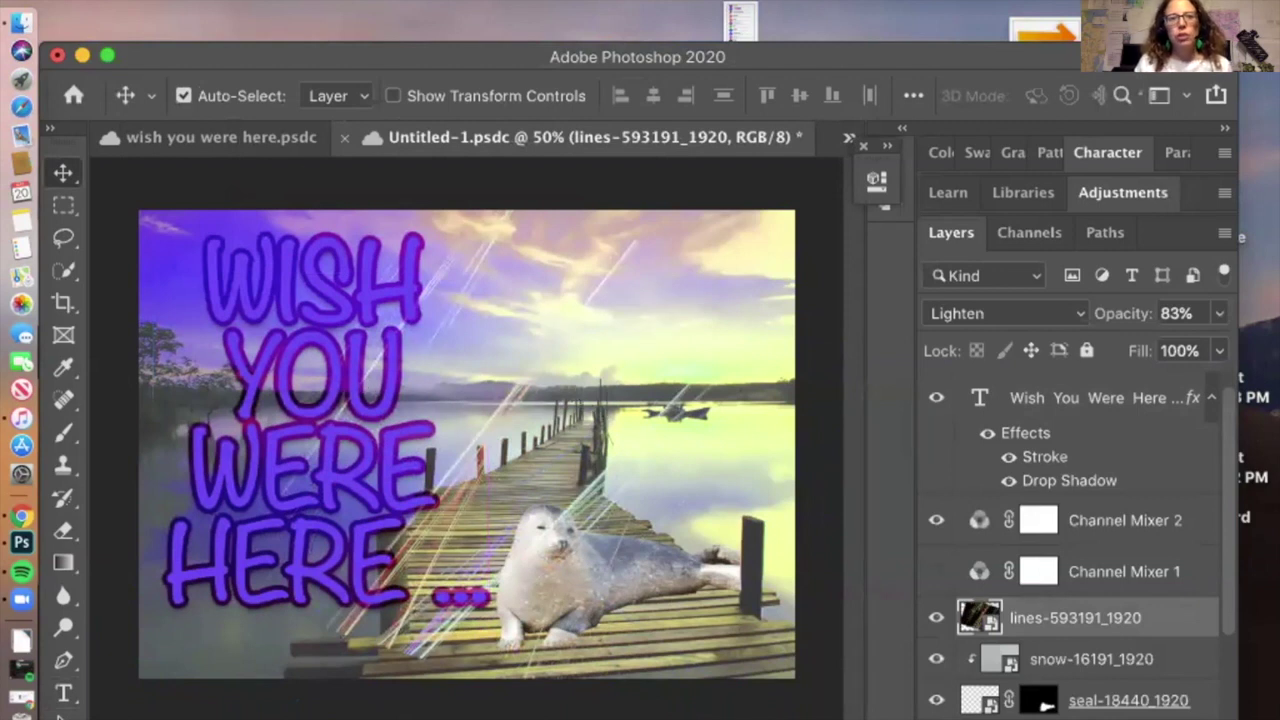
left_click(255, 0)
mouse_move(330, 555)
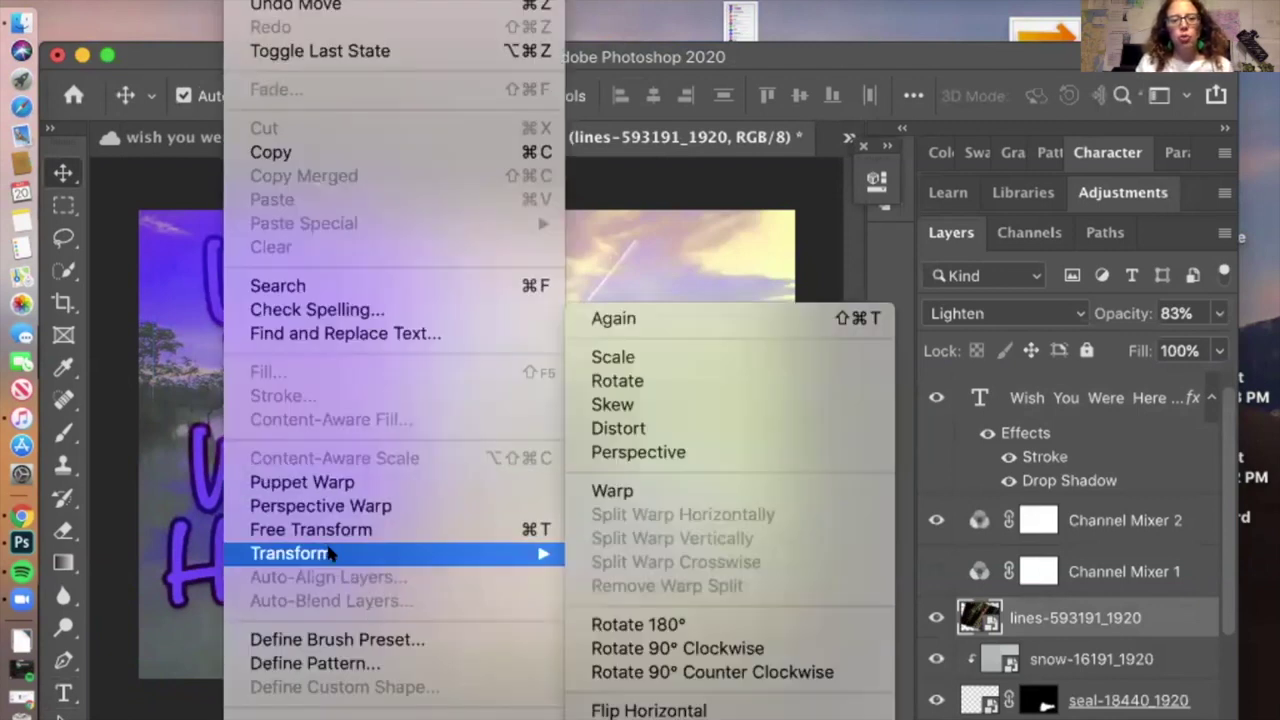
left_click(645, 356)
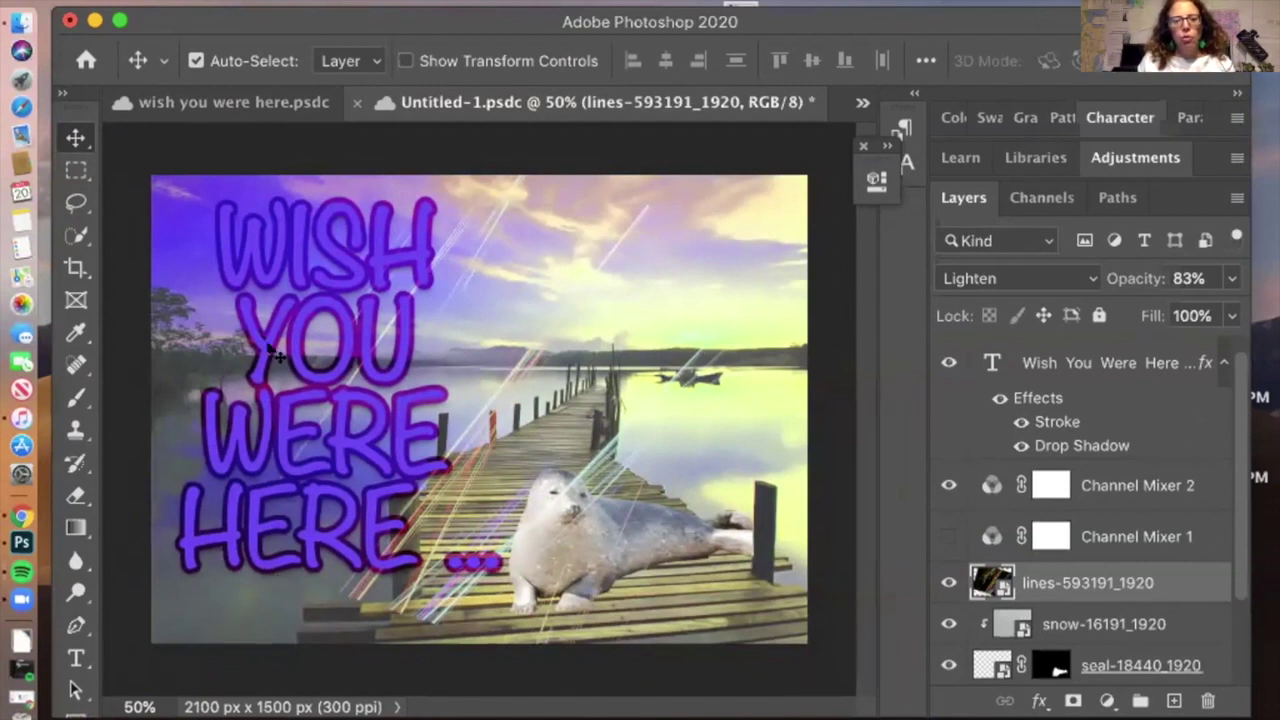
Enlarge the light lines layer slightly and adjust its tilt with Free Transform, and save the document
left_click(246, 0)
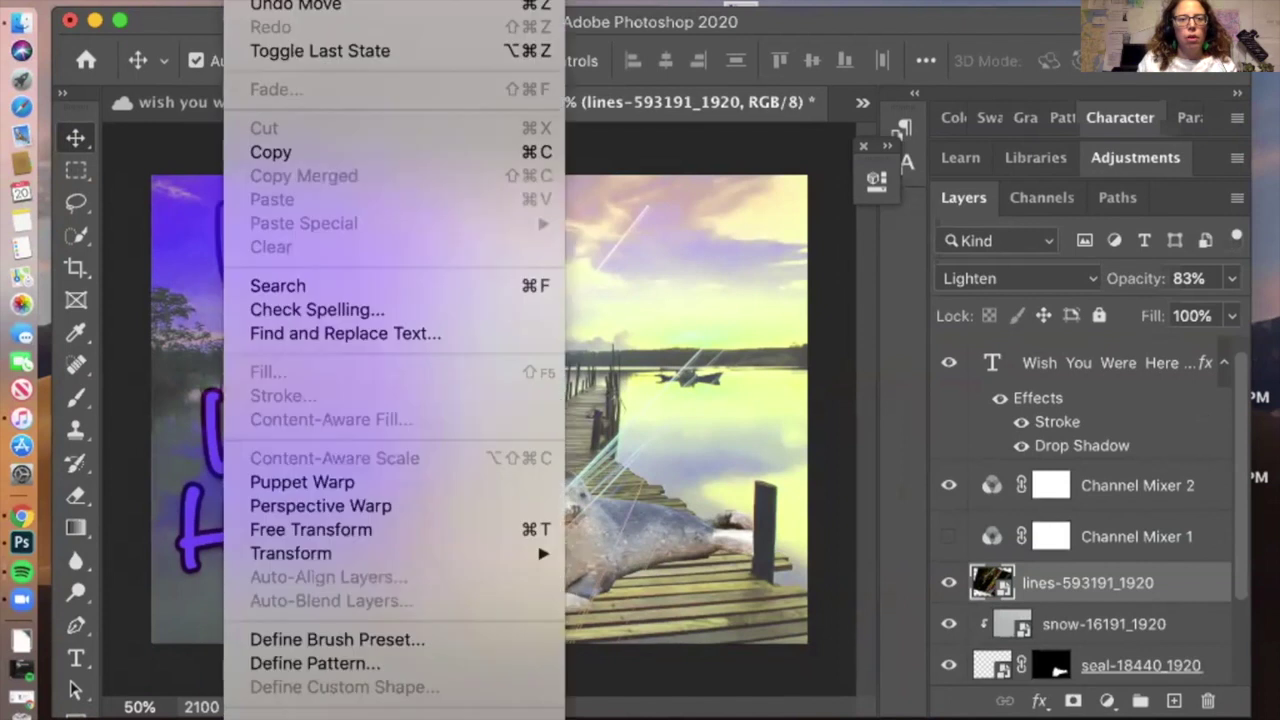
left_click(291, 529)
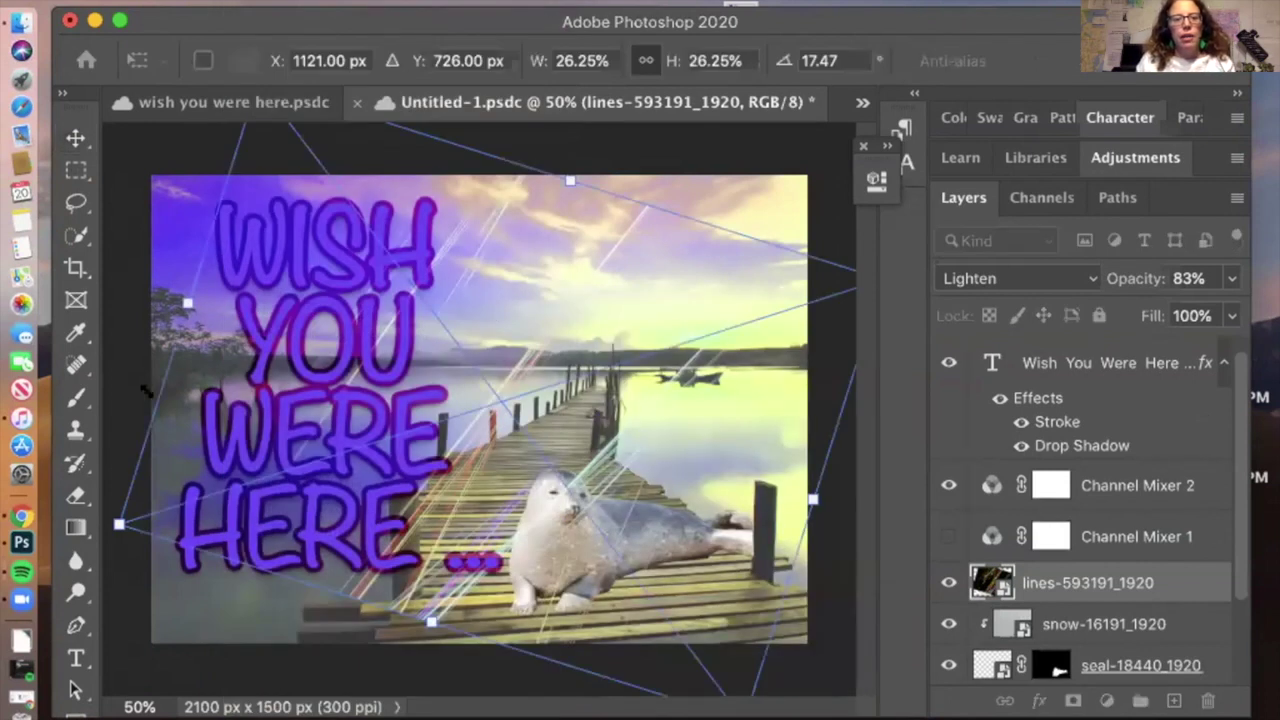
mouse_move(117, 515)
left_mouse_down()
mouse_move(175, 475)
mouse_move(89, 495)
mouse_move(130, 490)
mouse_move(110, 500)
left_mouse_up()
mouse_move(179, 302)
left_mouse_down()
mouse_move(124, 250)
mouse_move(195, 294)
mouse_move(180, 301)
left_mouse_up()
key("alt")
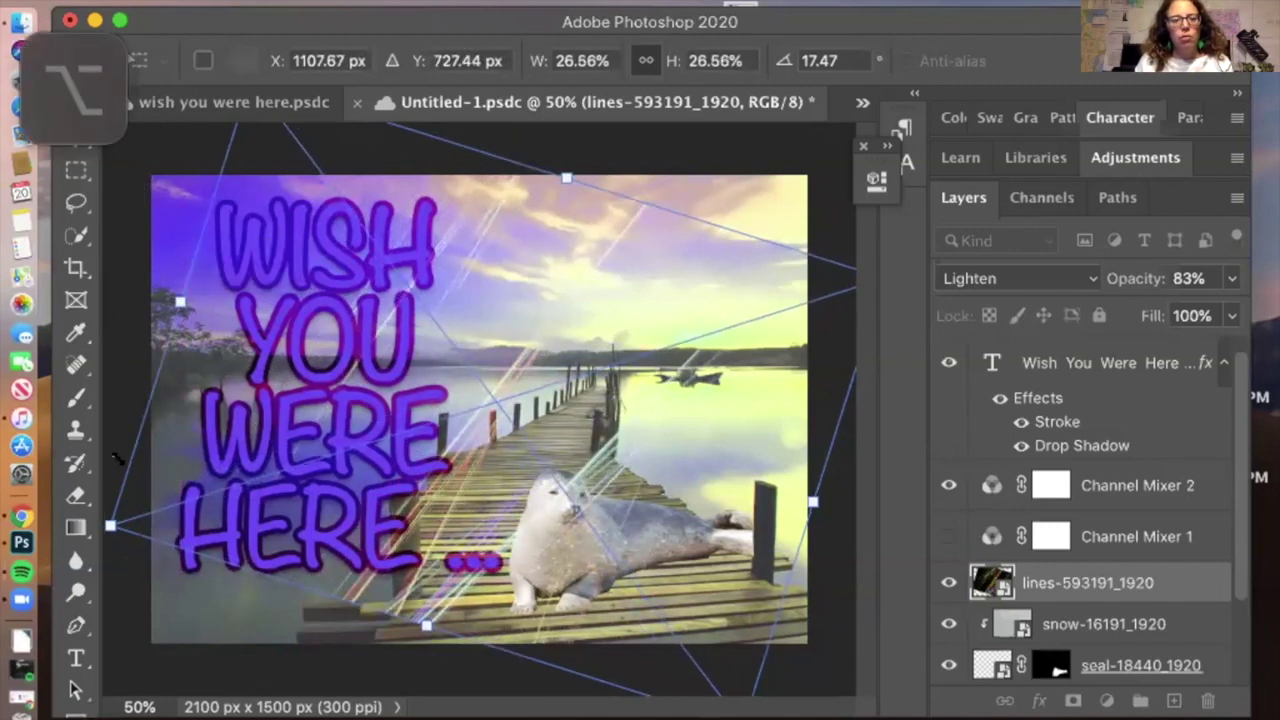
left_click_drag(109, 515, 165, 408)
left_click_drag(95, 480, 52, 495)
left_click(73, 135)
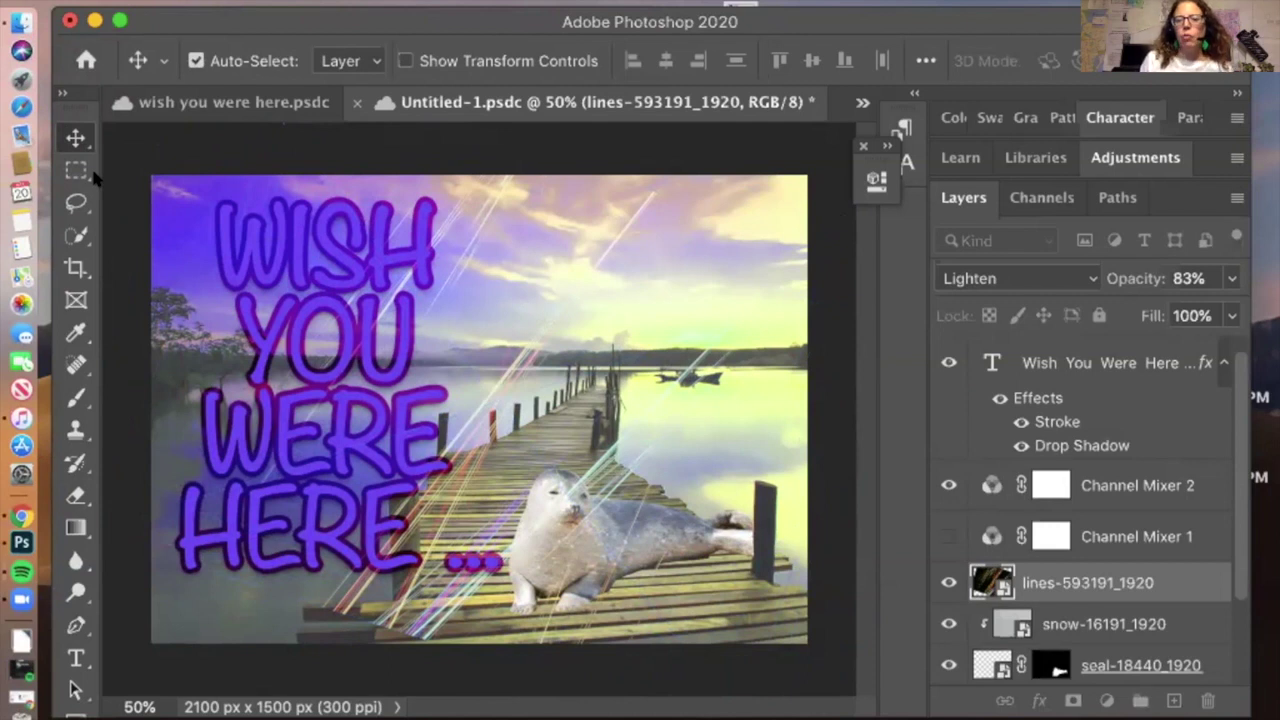
key("super+s")
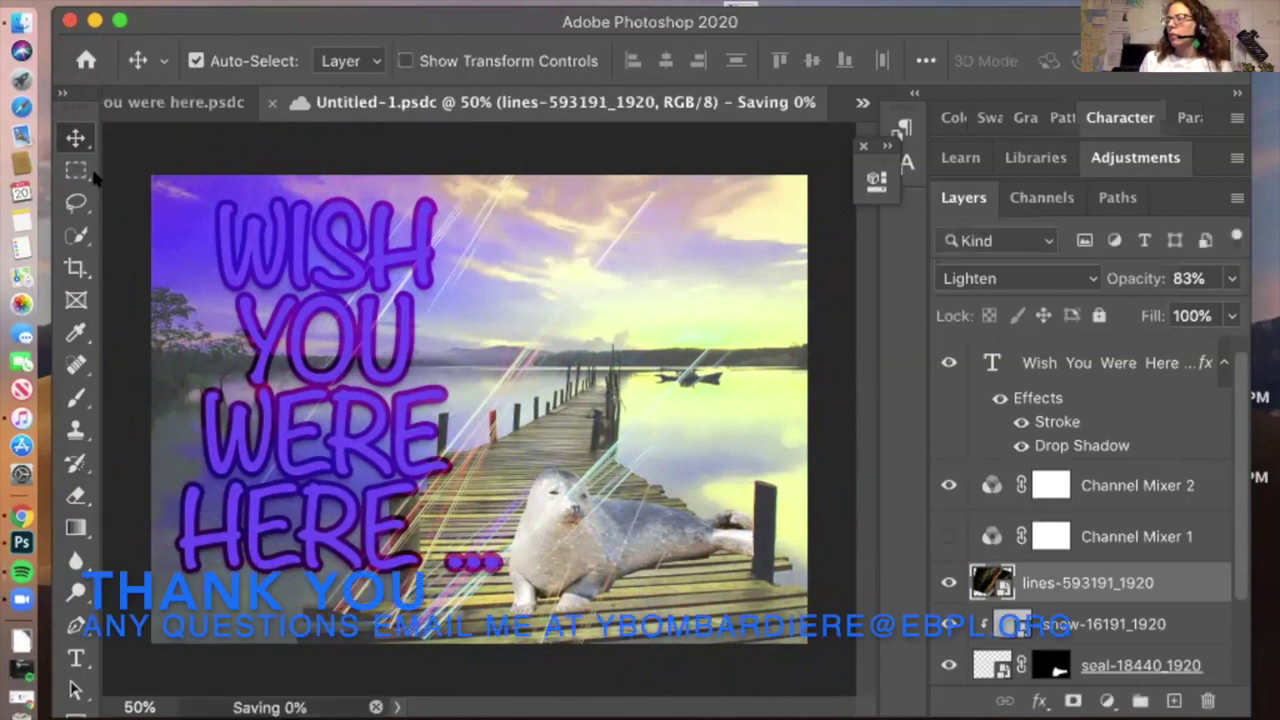